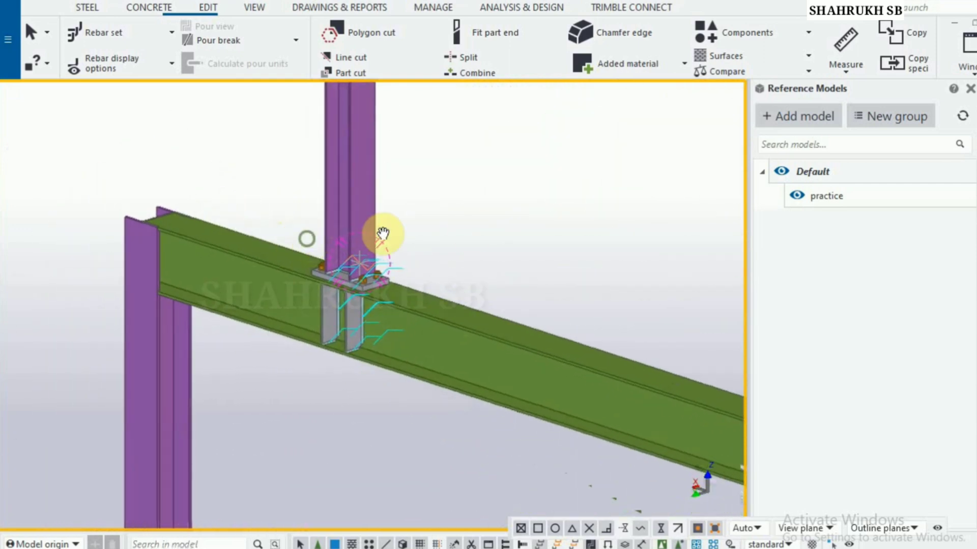
Step: Examine the bolted base plate and web stiffeners where the upper column meets the beam in the finished model
right_click(469, 228)
click(424, 299)
scroll(425, 299, up, 5)
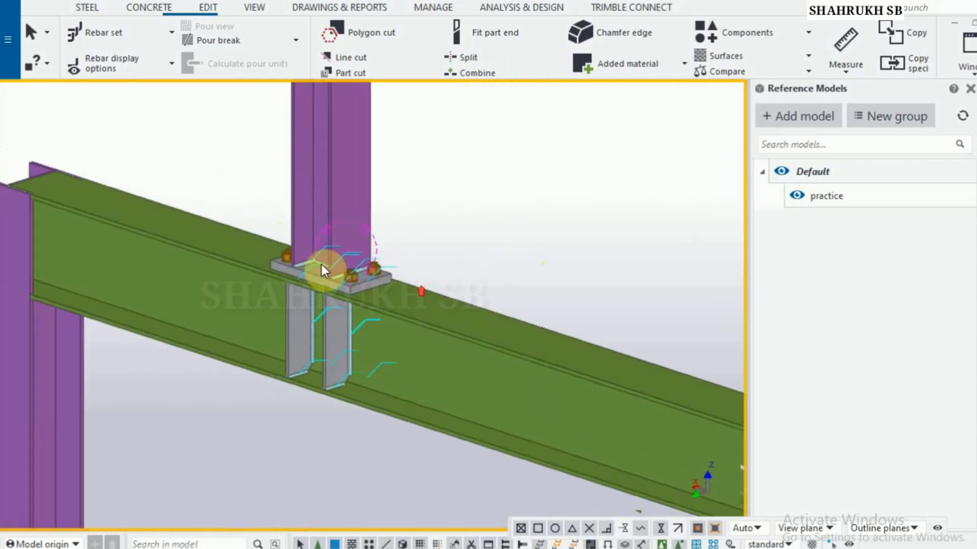
ctrl+middle_drag(374, 332, 349, 362)
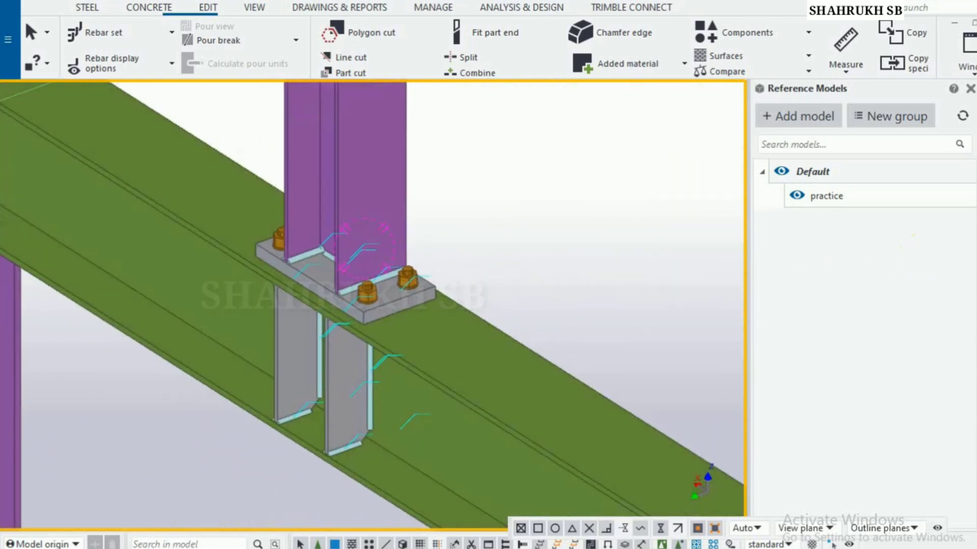
Step: Switch to the Tutorial No. 18 model and set the rectangular grid's X coordinates to 0" 19'0"3/8
key(alt+Tab)
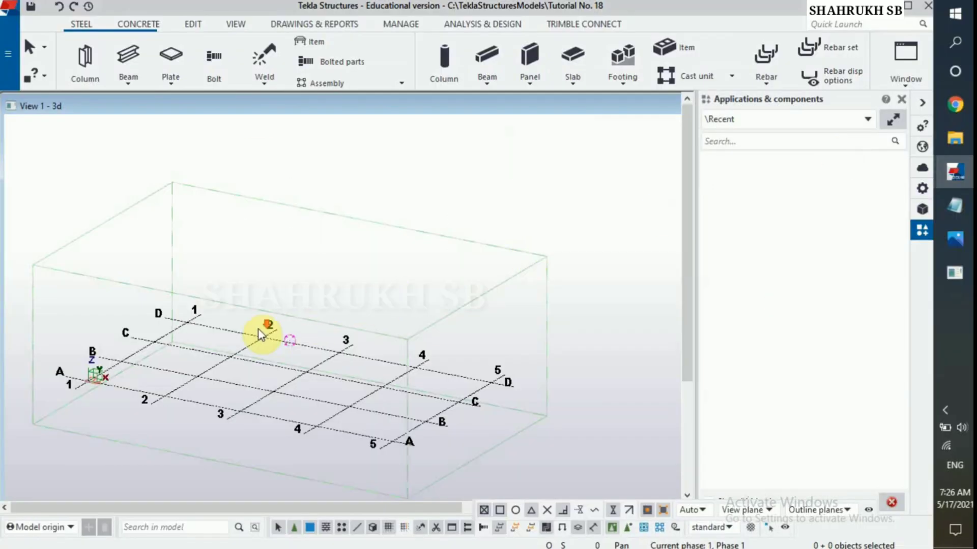
mouse_move(262, 331)
middle_down()
mouse_move(305, 355)
mouse_move(405, 342)
mouse_move(290, 370)
mouse_move(209, 344)
mouse_move(232, 335)
middle_up()
scroll(189, 394, up, 2)
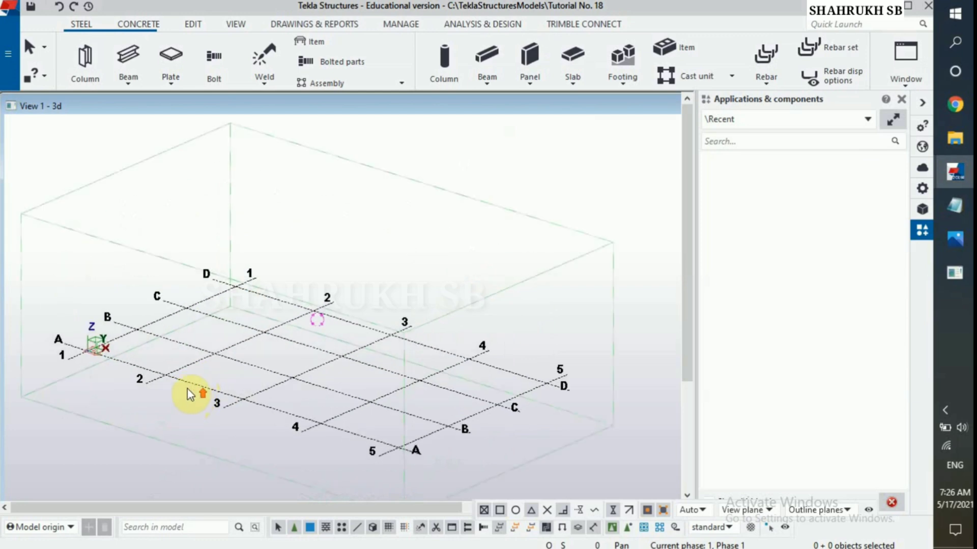
click(238, 376)
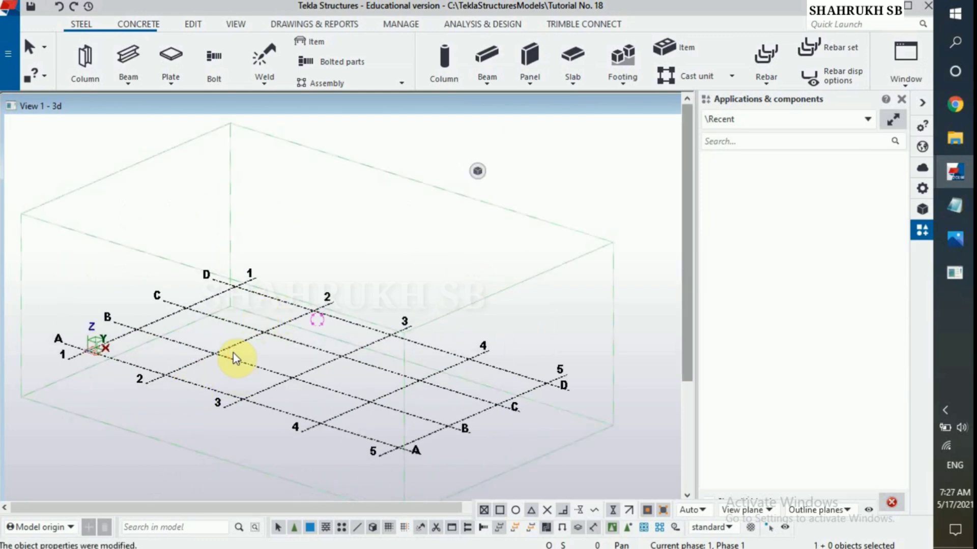
double_click(235, 358)
drag(572, 168, 551, 187)
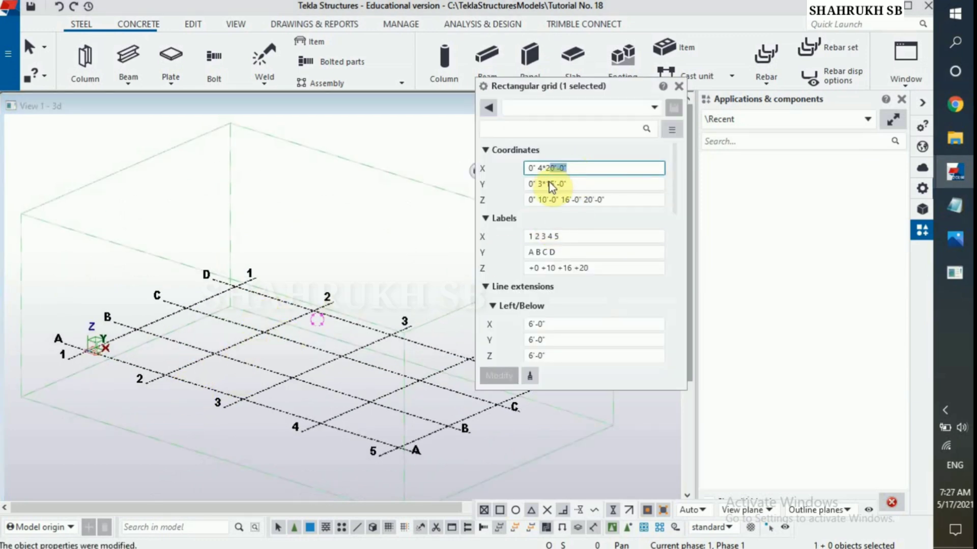
text(19)
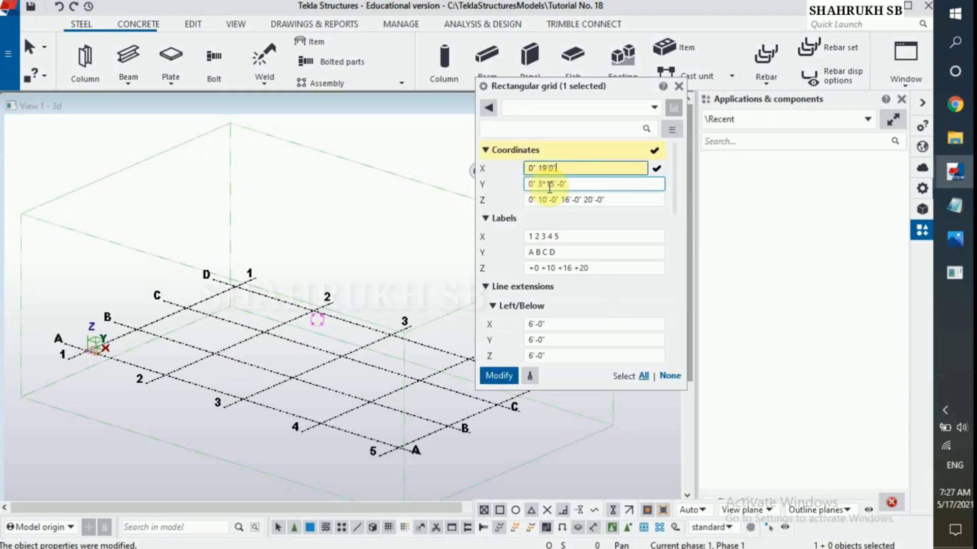
Step: Set the grid's Y coordinates to 0" 15'1"1/8
drag(563, 184, 536, 187)
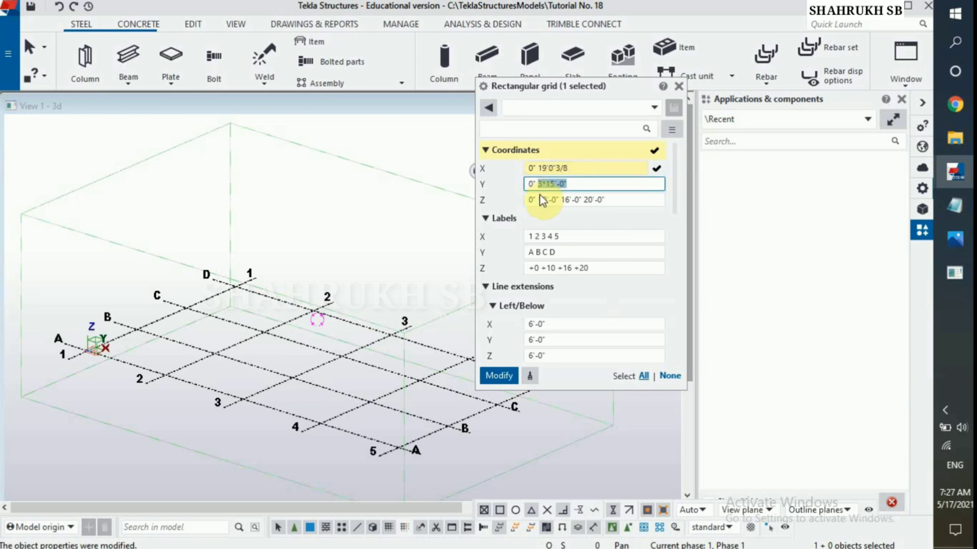
text(1)
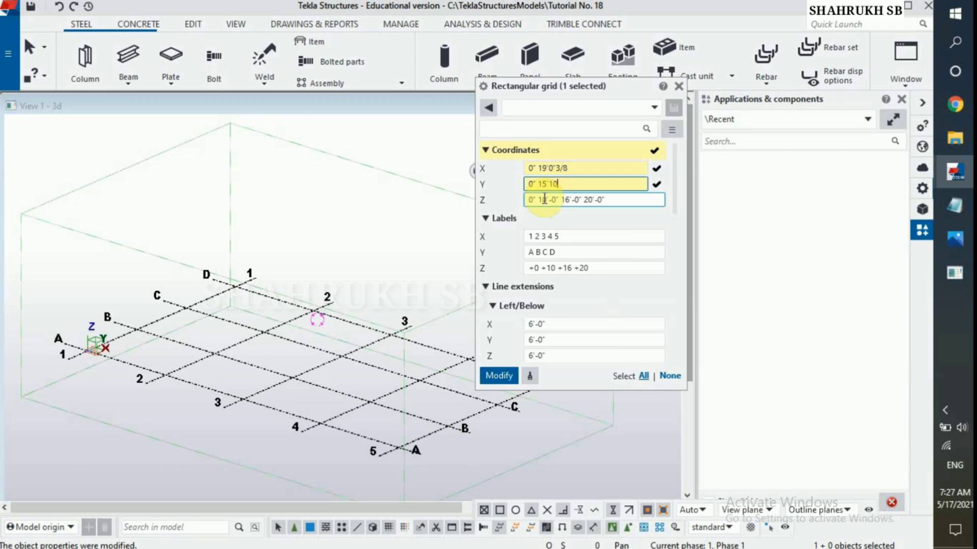
text(5'10)
text(")
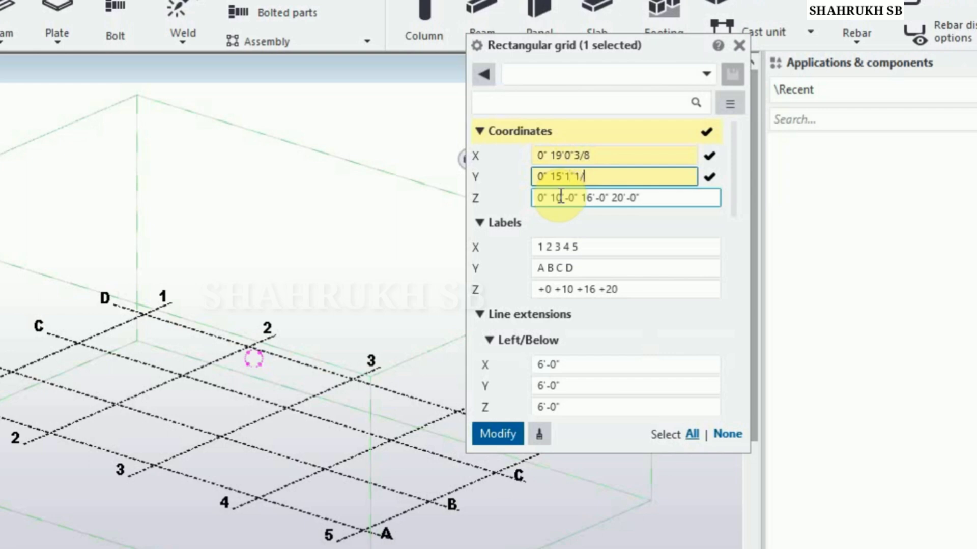
text(8)
Step: Set the grid's Z coordinates to 0" 16'10"1/2 24'1/2
drag(642, 198, 585, 198)
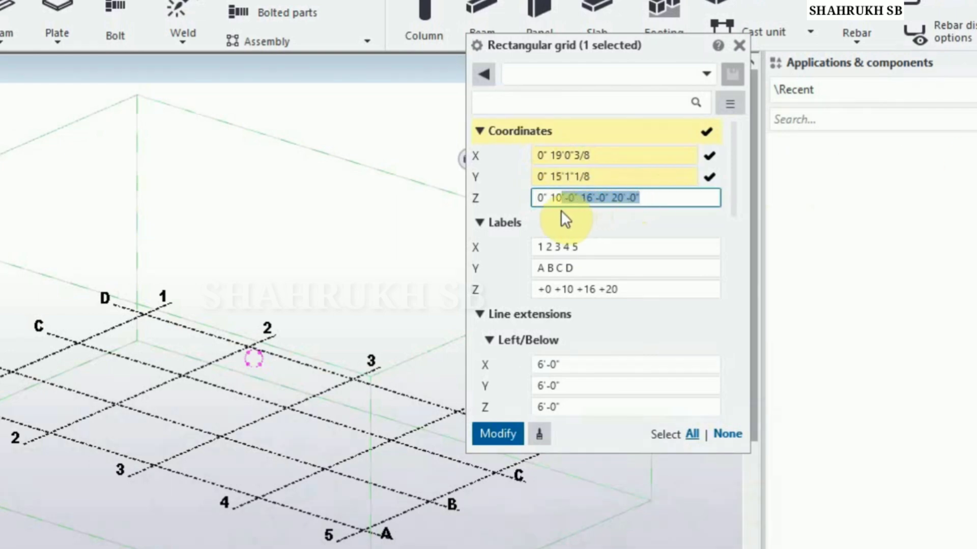
key(BackSpace)
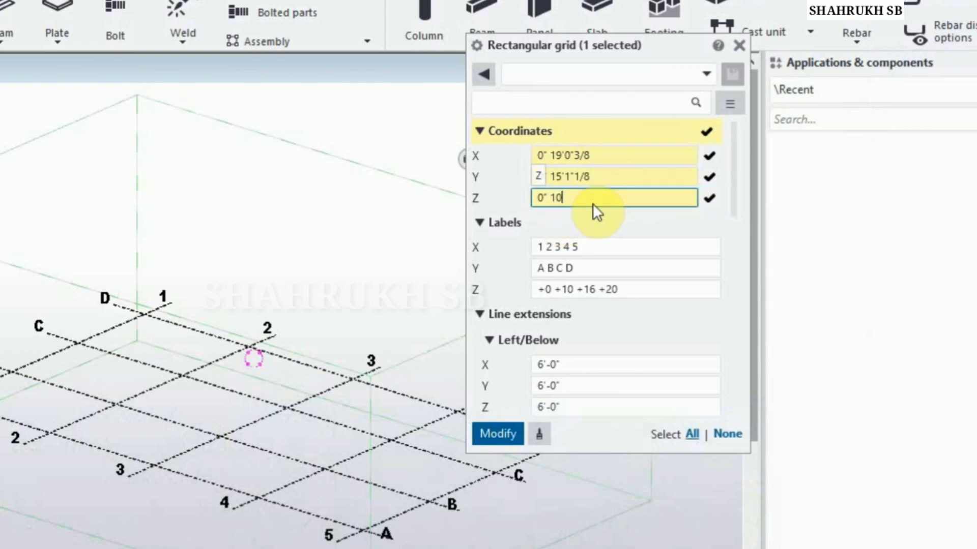
key(BackSpace)
text(6'10"1/2)
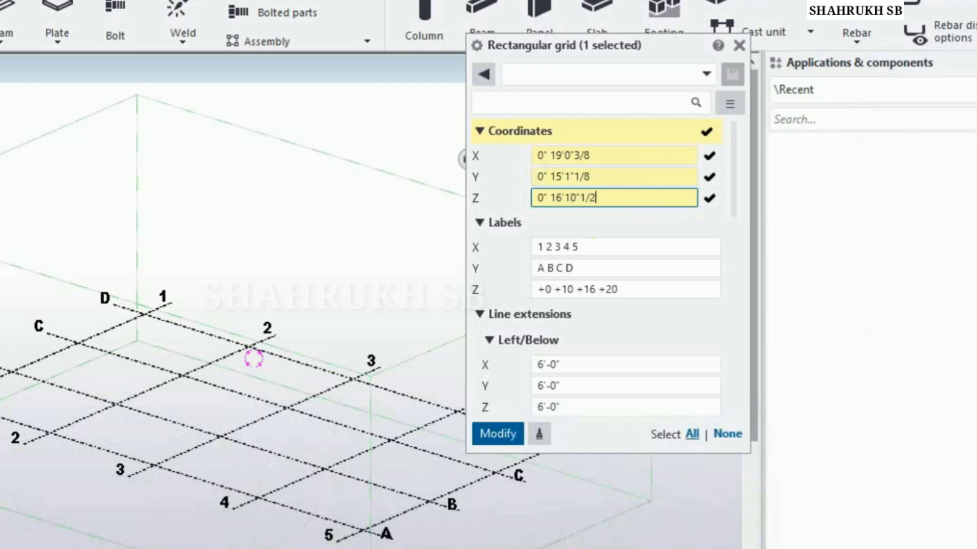
click(598, 198)
text(24)
click(655, 193)
text('1/2)
Step: Reduce the grid's X labels to 1 2 and set its Y labels to B A
click(600, 246)
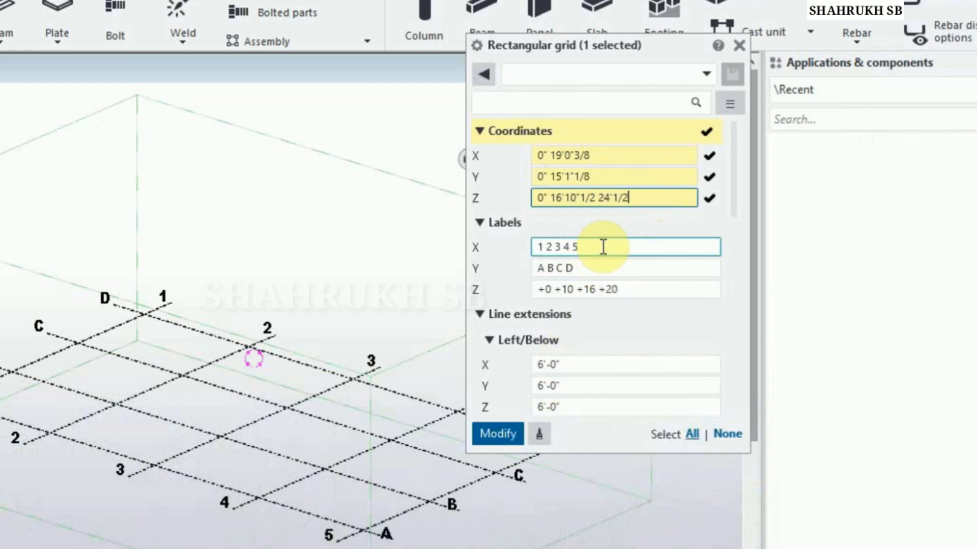
drag(585, 250, 559, 267)
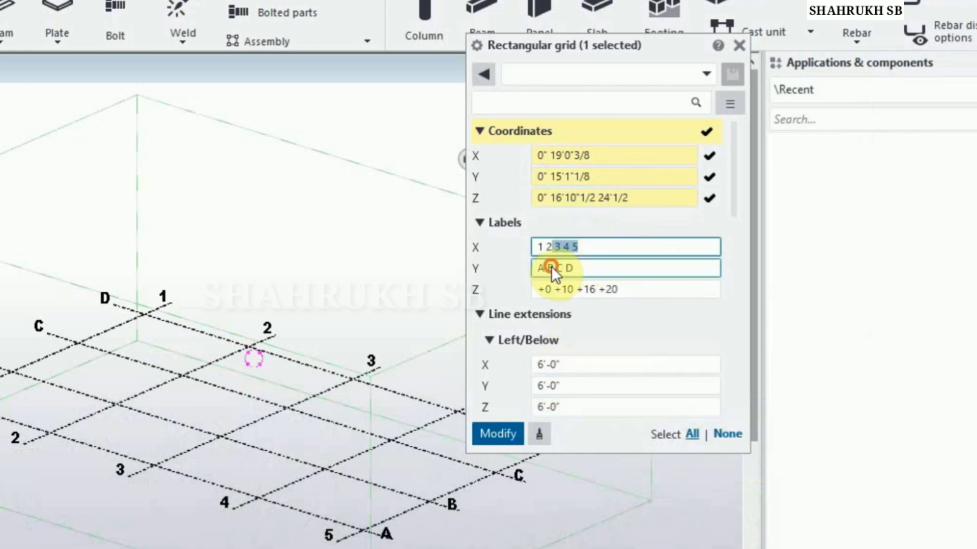
key(BackSpace)
click(584, 264)
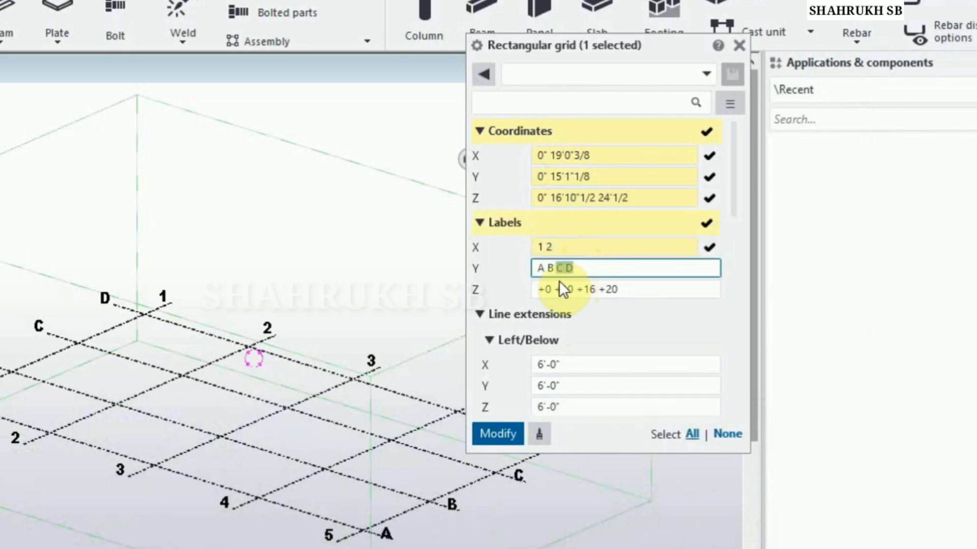
key(BackSpace)
key(BackSpace)
key(BackSpace)
key(BackSpace)
key(BackSpace)
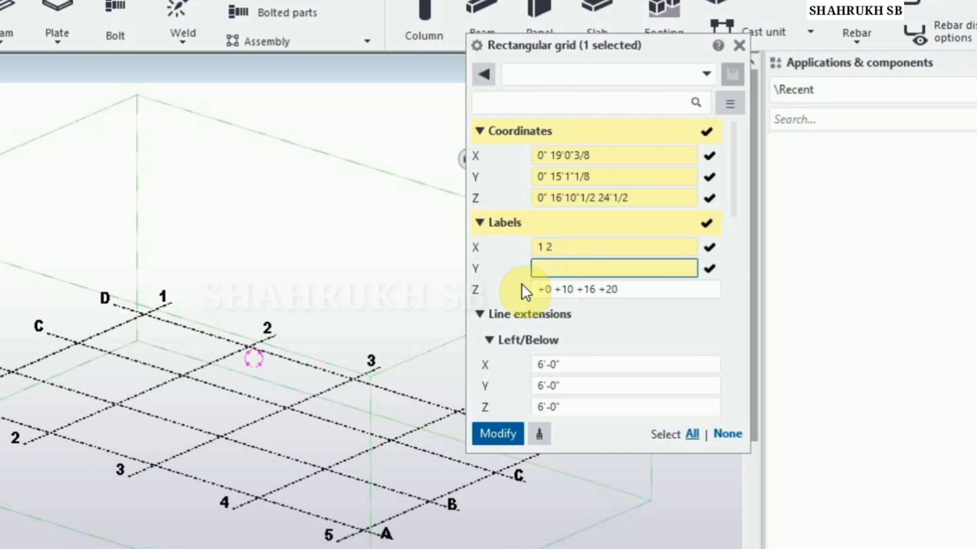
text(B A)
Step: Set the grid's Z labels to +0 +16'10"1/2 +24'1/2 and apply all the grid changes
drag(623, 289, 576, 309)
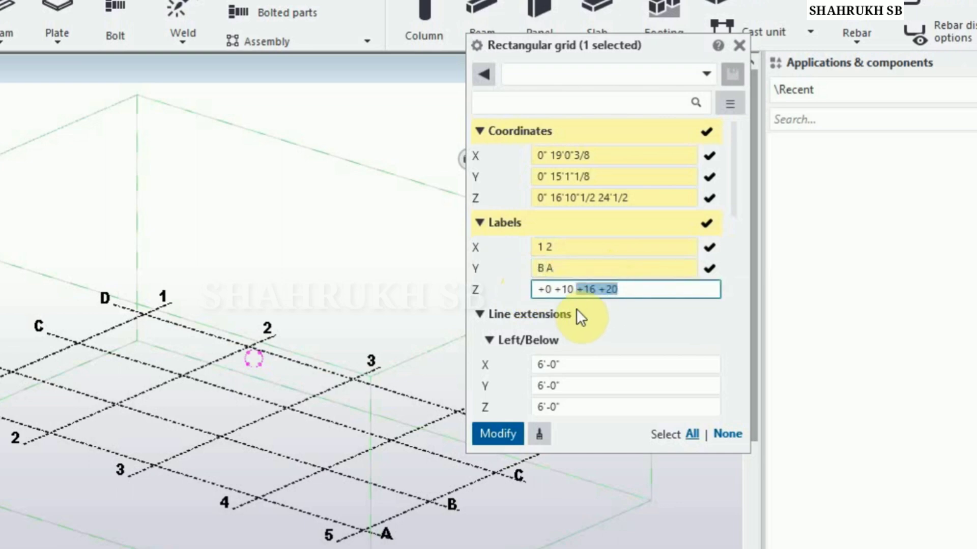
key(BackSpace)
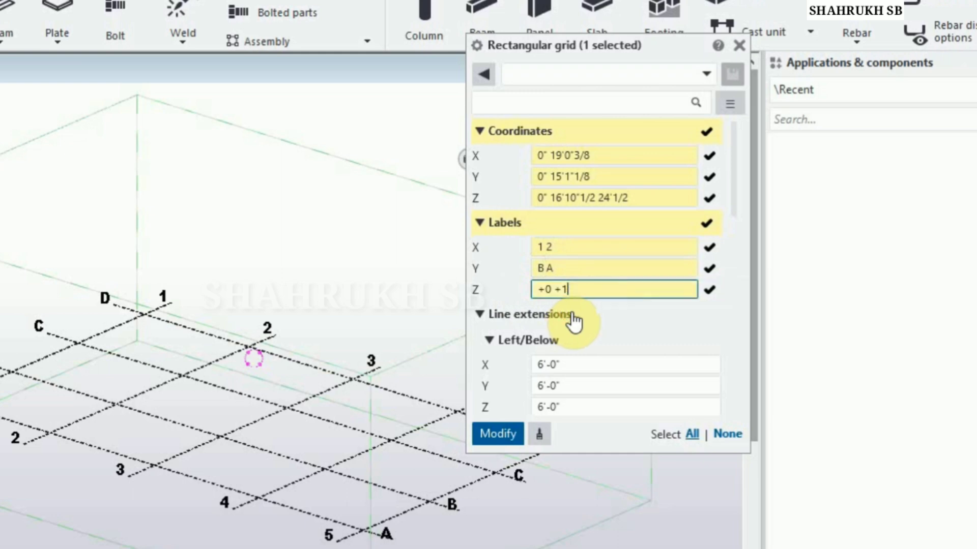
click(633, 198)
drag(612, 215, 558, 236)
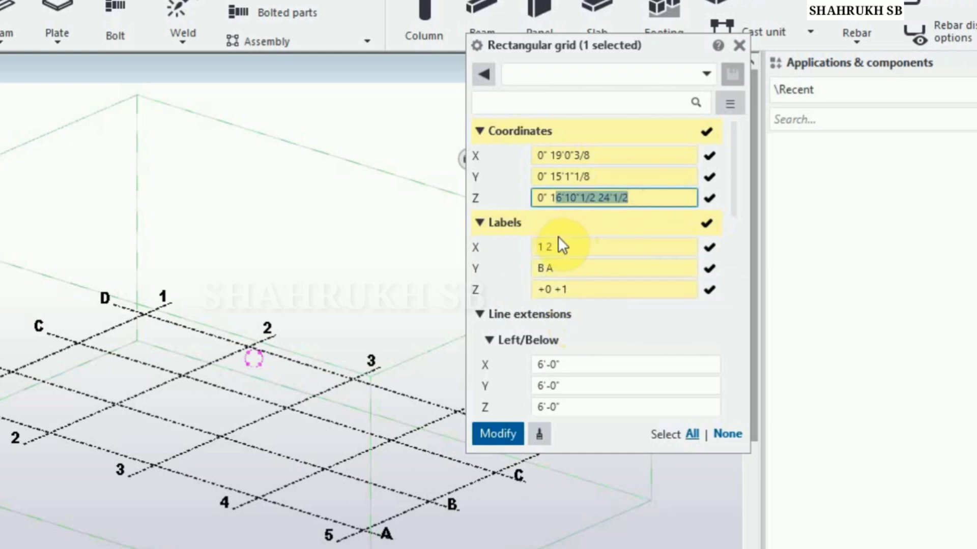
click(595, 290)
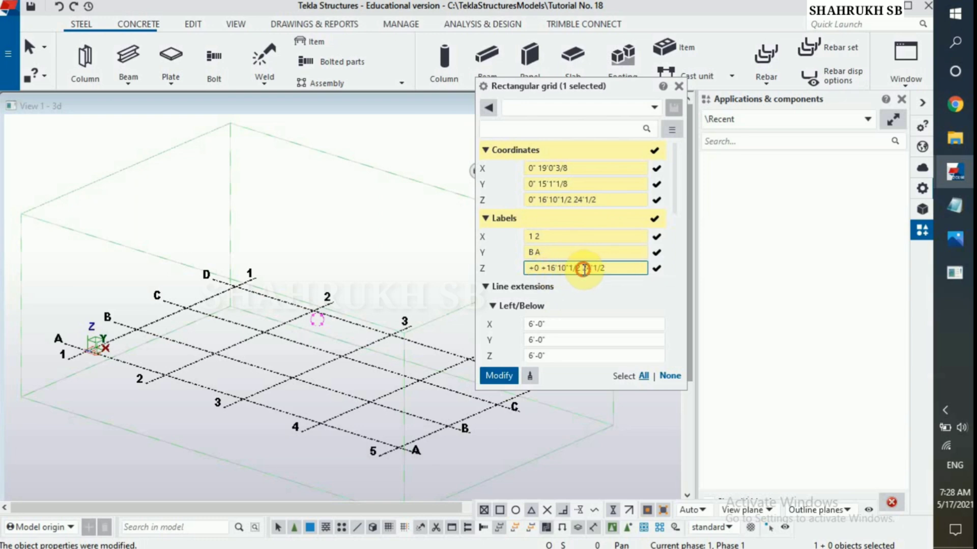
click(583, 268)
text(+)
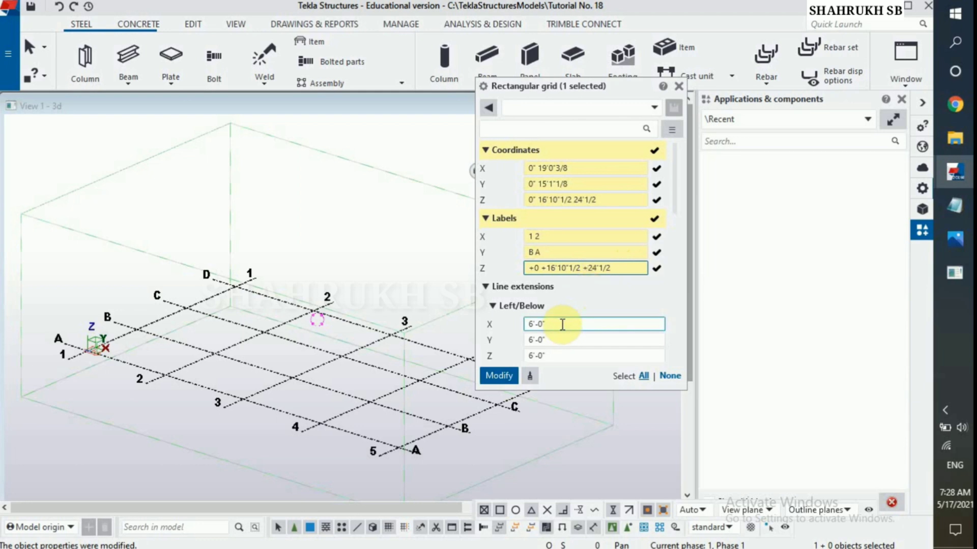
click(511, 376)
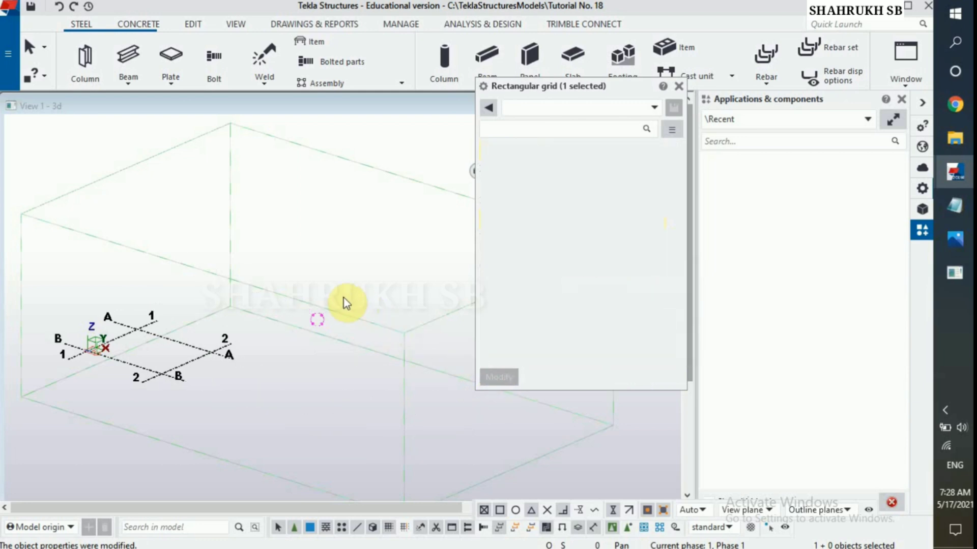
Step: Fit the work area to the entire model so it matches the modified grid
click(308, 247)
right_click(307, 249)
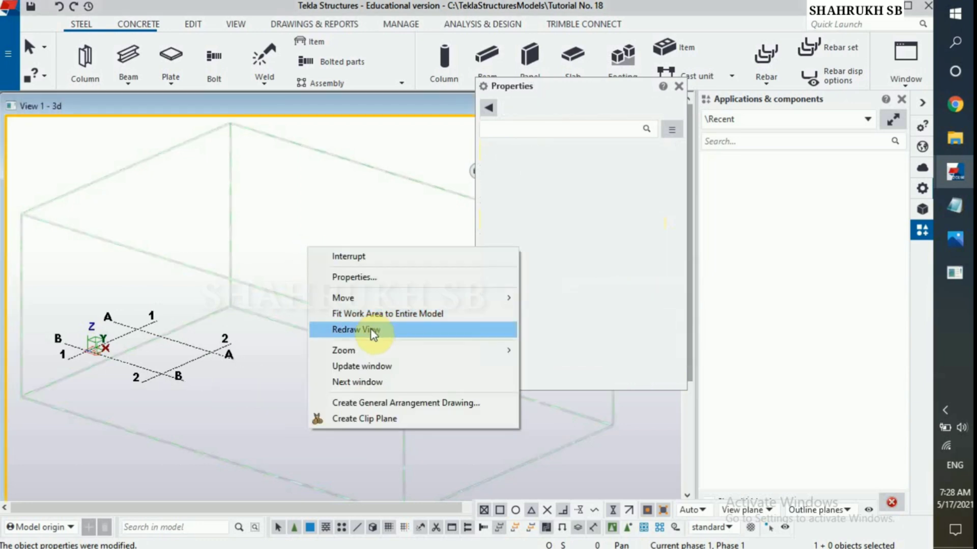
click(370, 329)
click(436, 342)
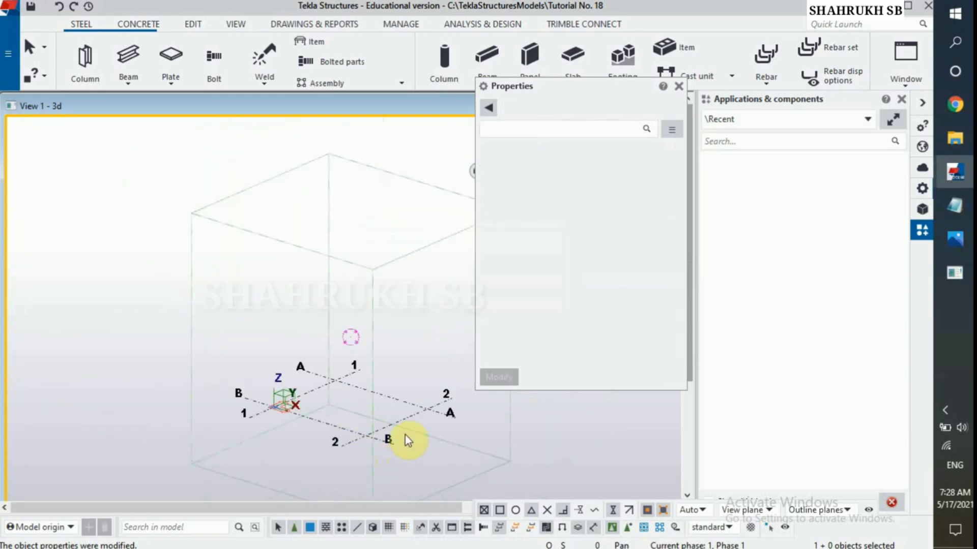
Step: Create all plan and elevation views along the grid lines with the standard settings, and close the grid properties
right_click(406, 417)
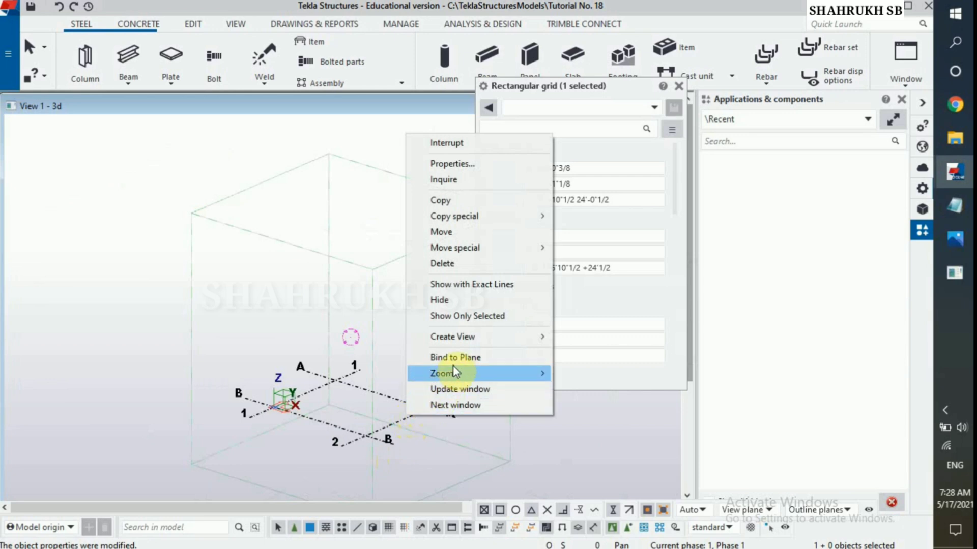
mouse_move(505, 336)
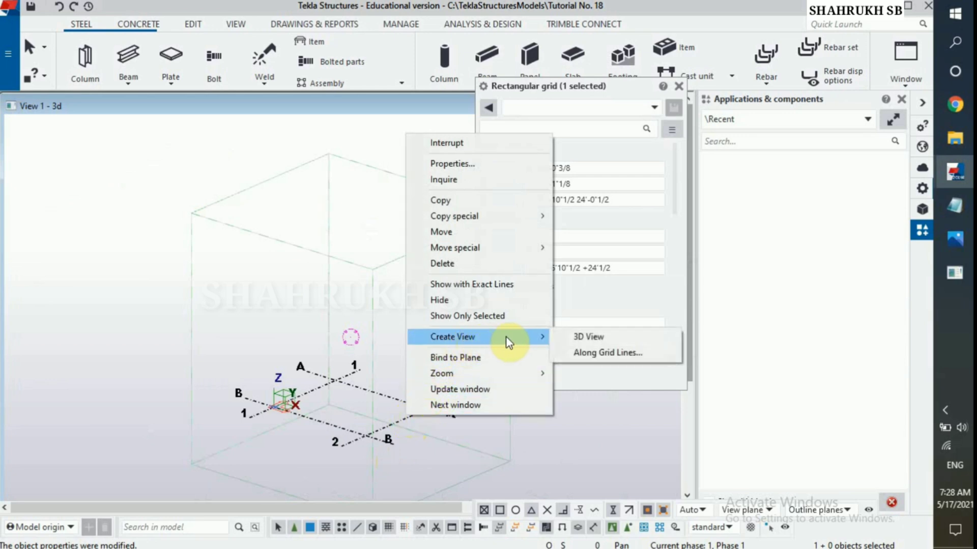
click(588, 352)
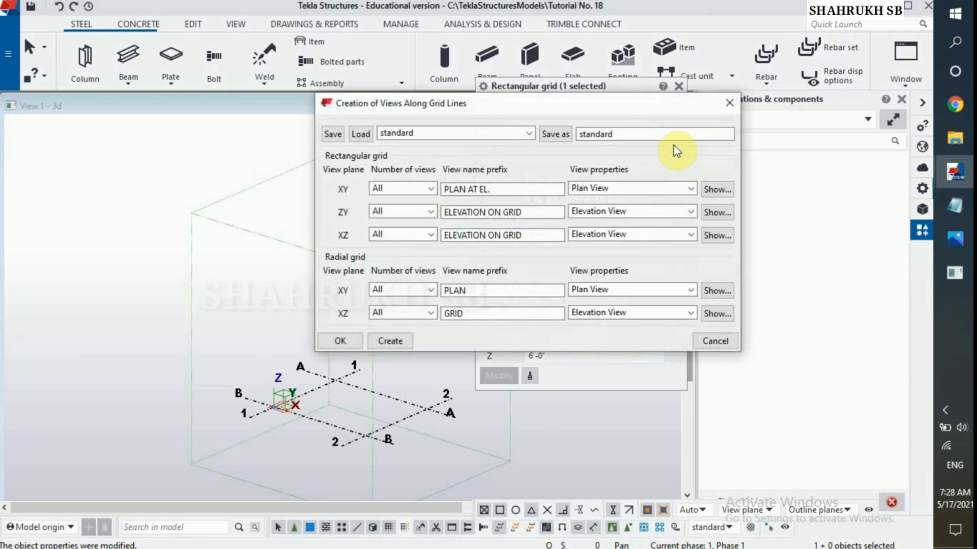
click(391, 341)
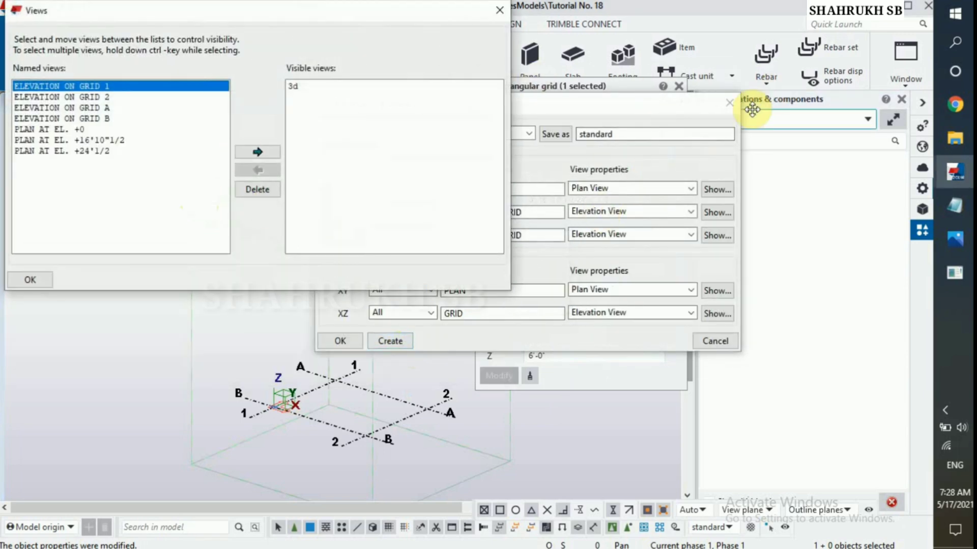
click(733, 104)
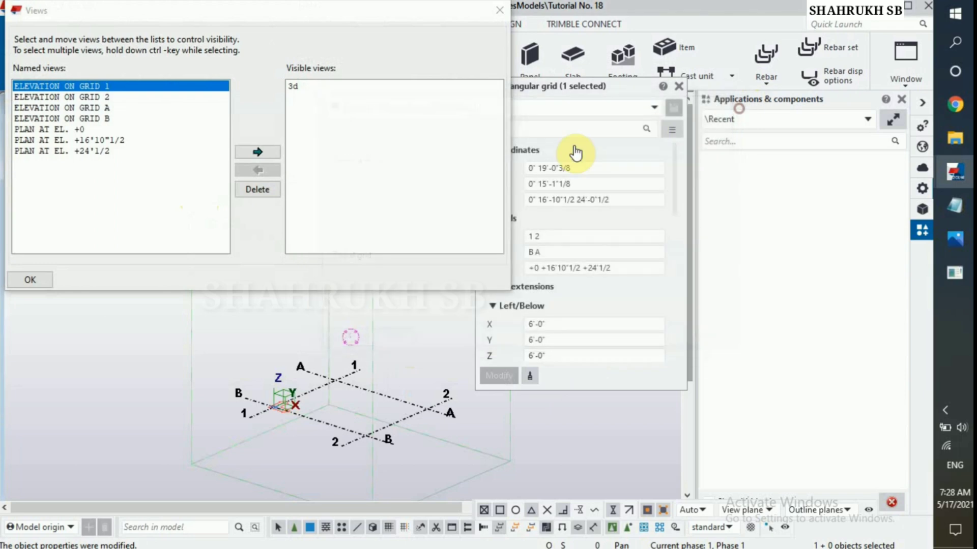
click(30, 280)
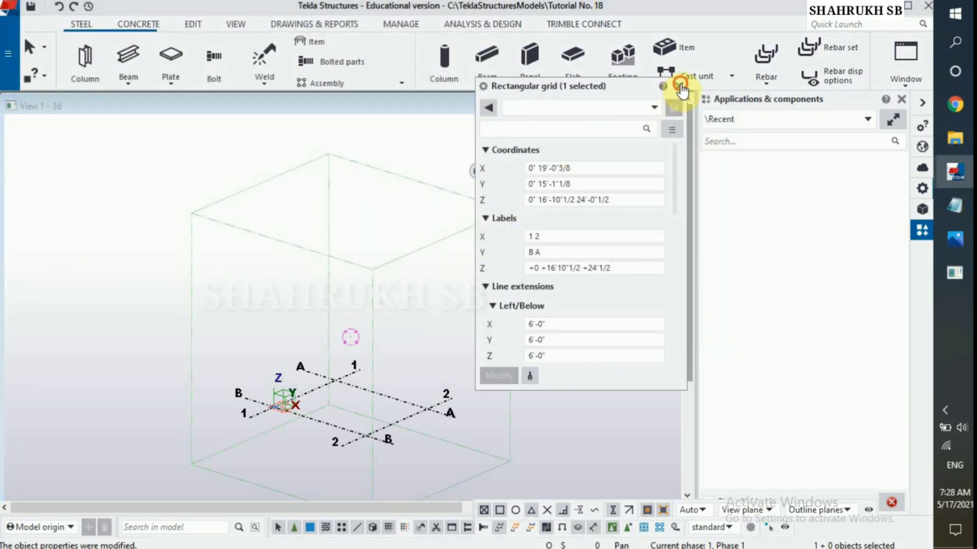
click(678, 87)
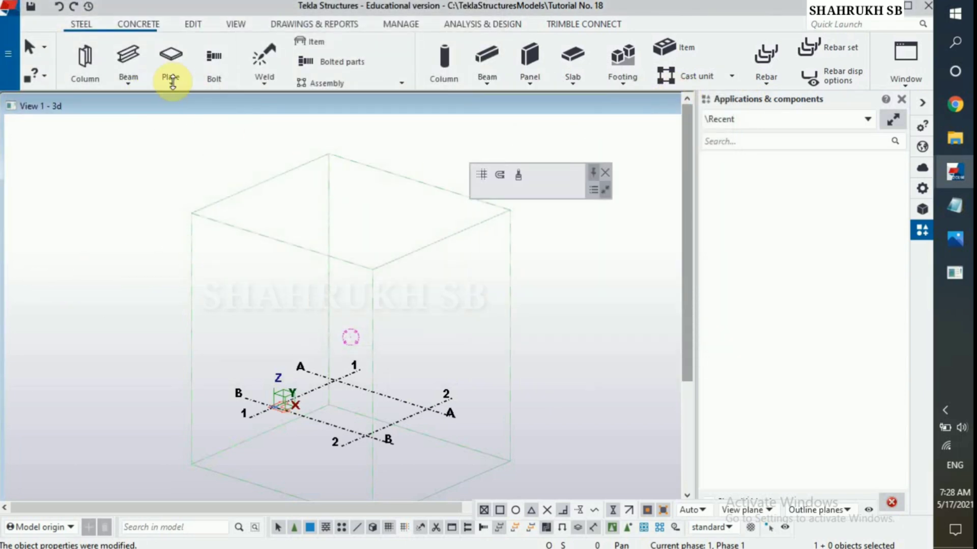
Step: Place two steel columns with profile W8X35 at grid intersections B-1 and B-2, then end the column command
click(90, 65)
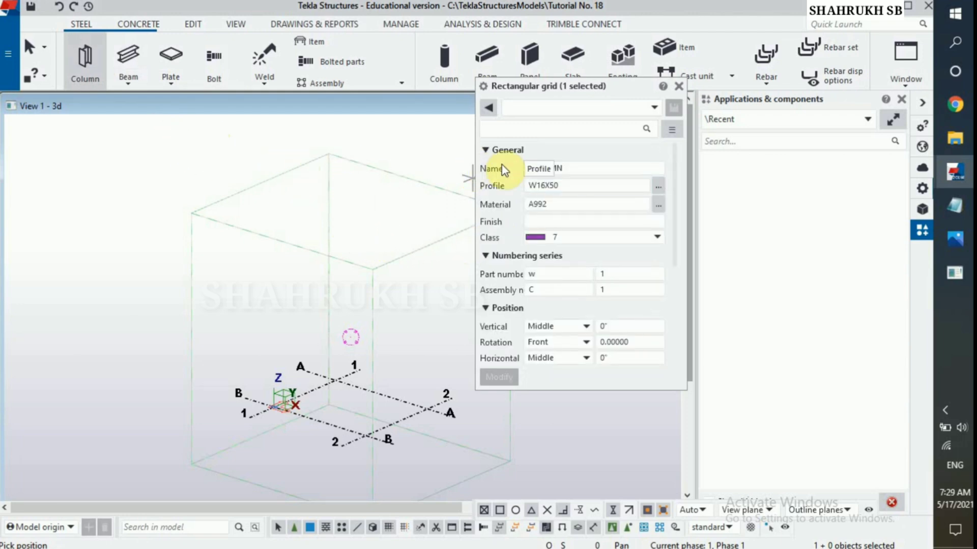
click(657, 185)
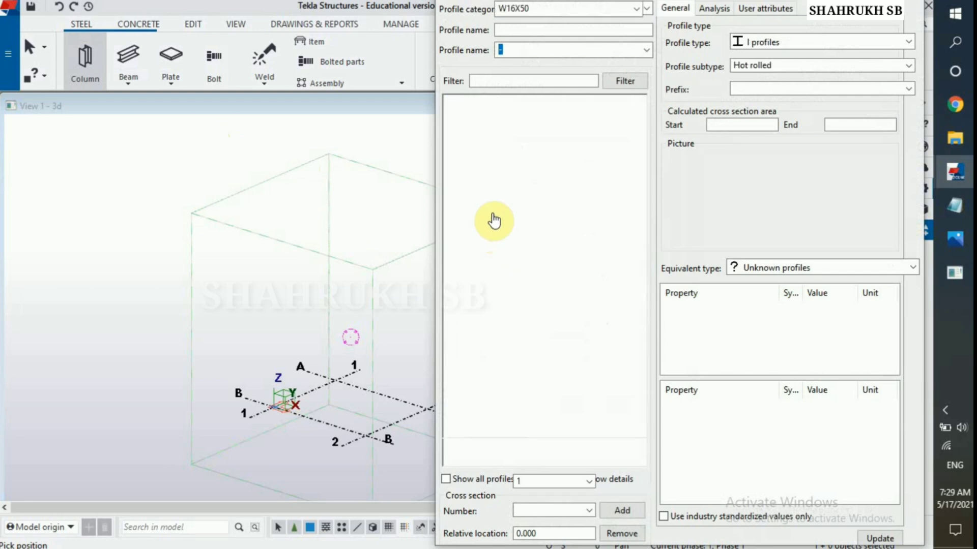
double_click(507, 124)
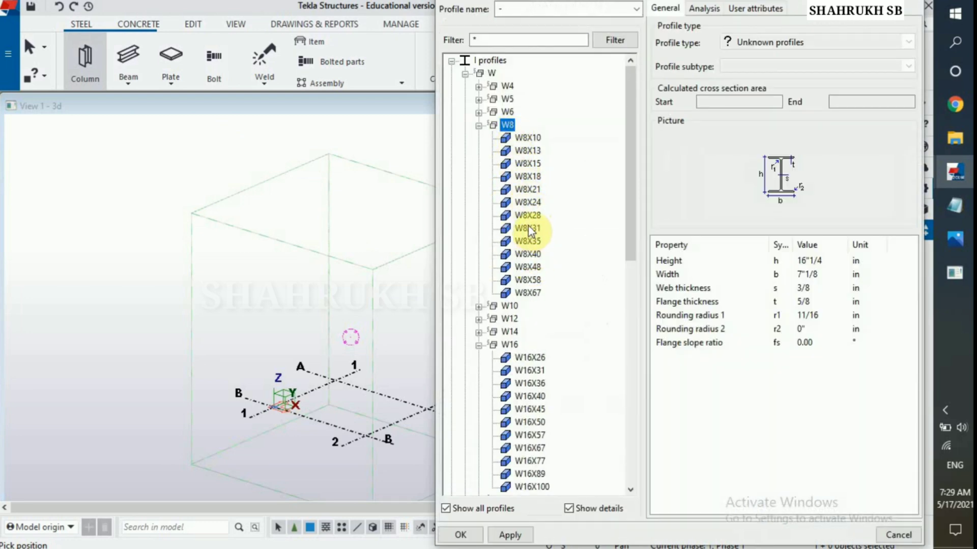
double_click(529, 241)
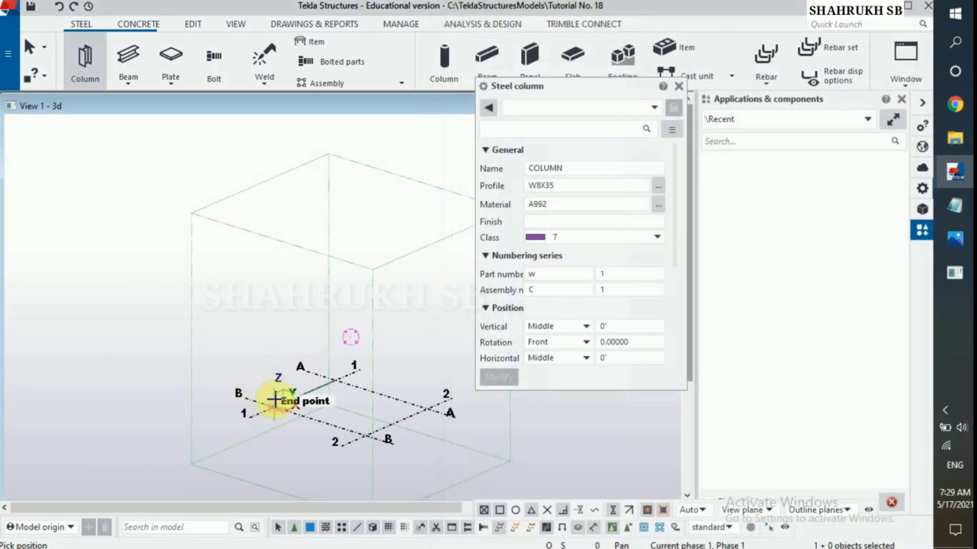
click(276, 405)
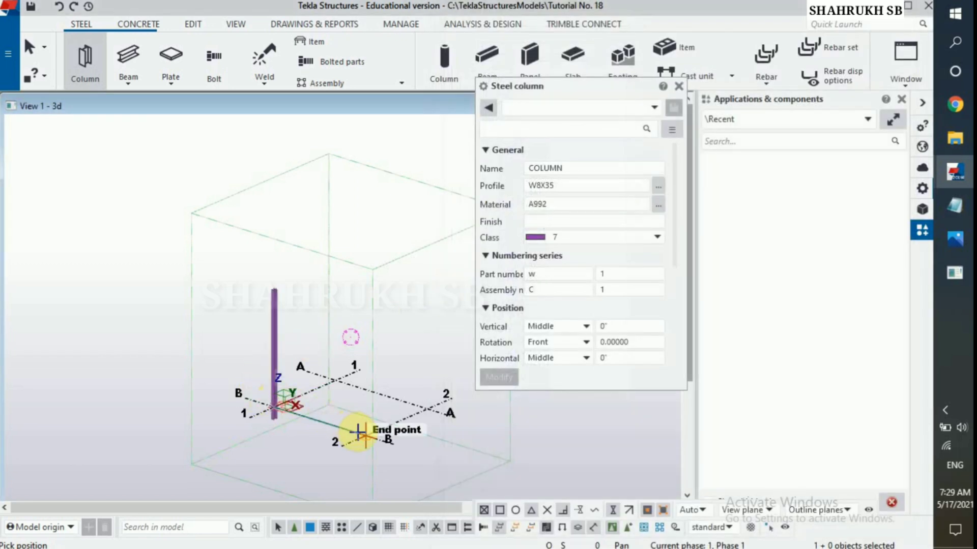
click(365, 436)
right_click(375, 331)
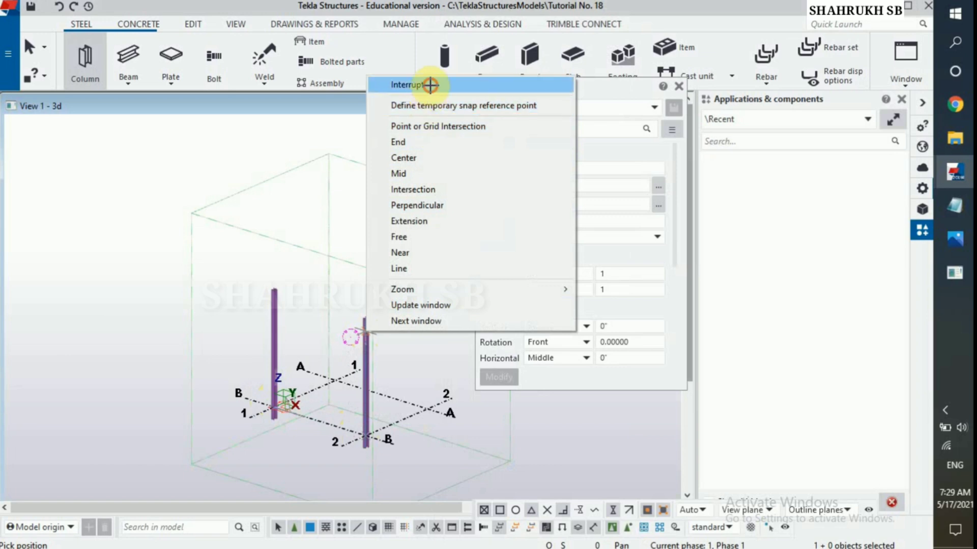
click(390, 84)
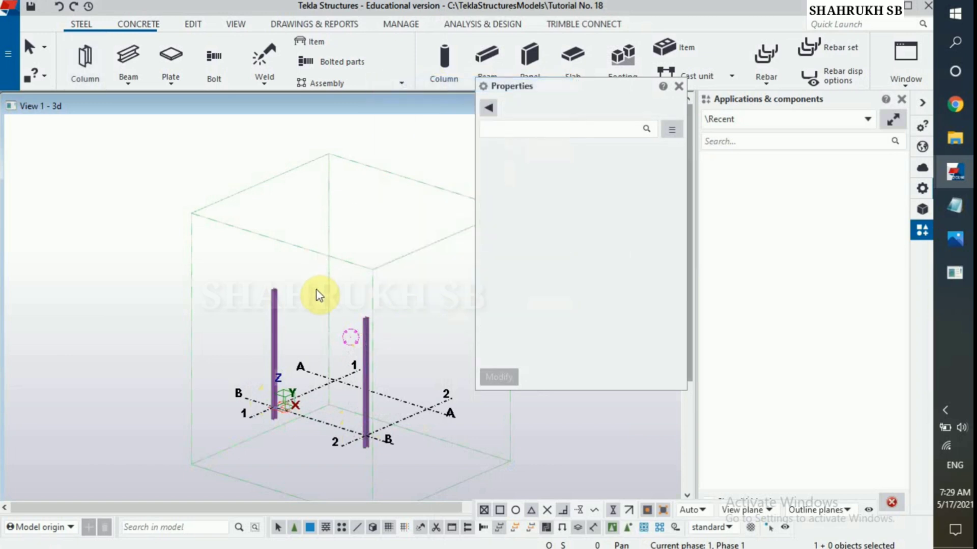
Step: Set the rotation of the column at grid intersection B-1 to Back
click(277, 340)
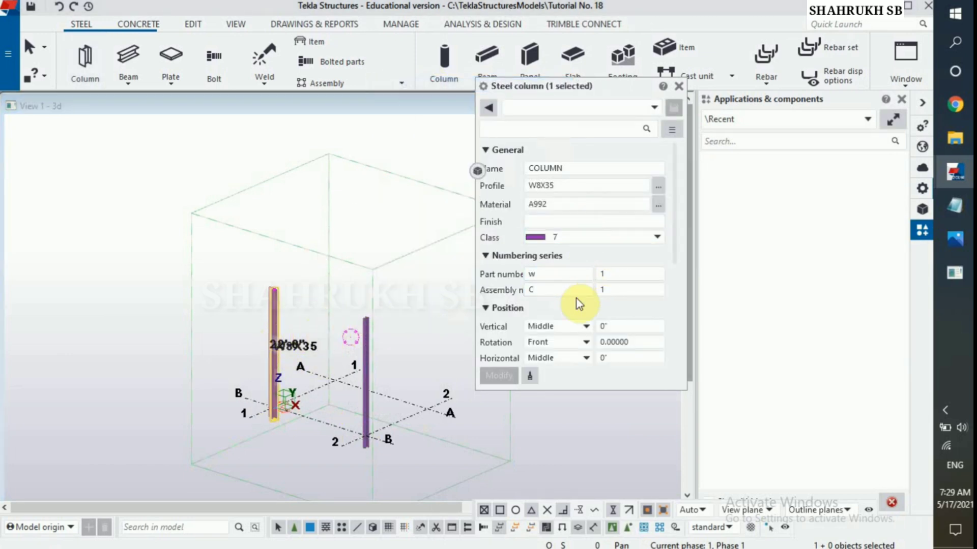
scroll(562, 315, down, 1)
click(559, 308)
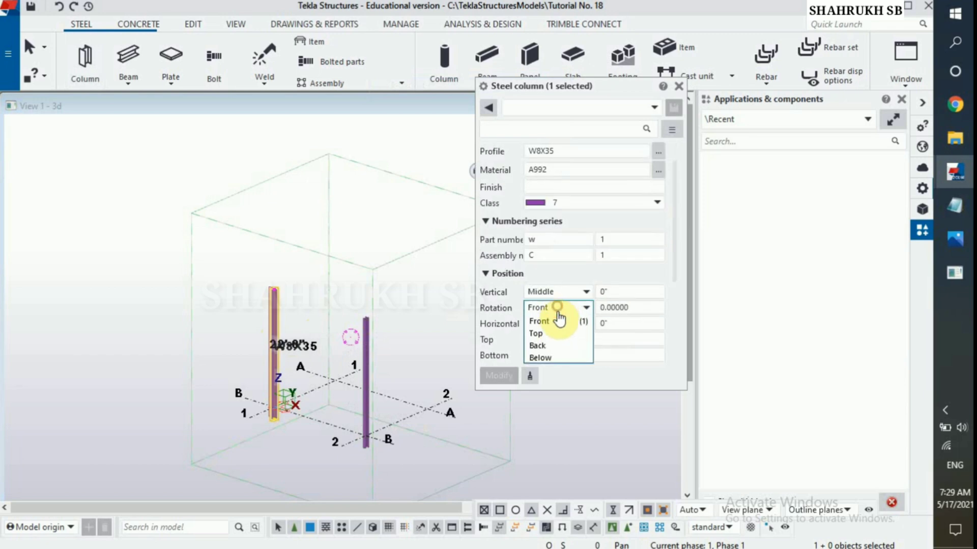
click(555, 342)
Step: Set the B-1 column's top level to 16'10"1/2 and bottom level to 0, and apply the modifications
double_click(557, 338)
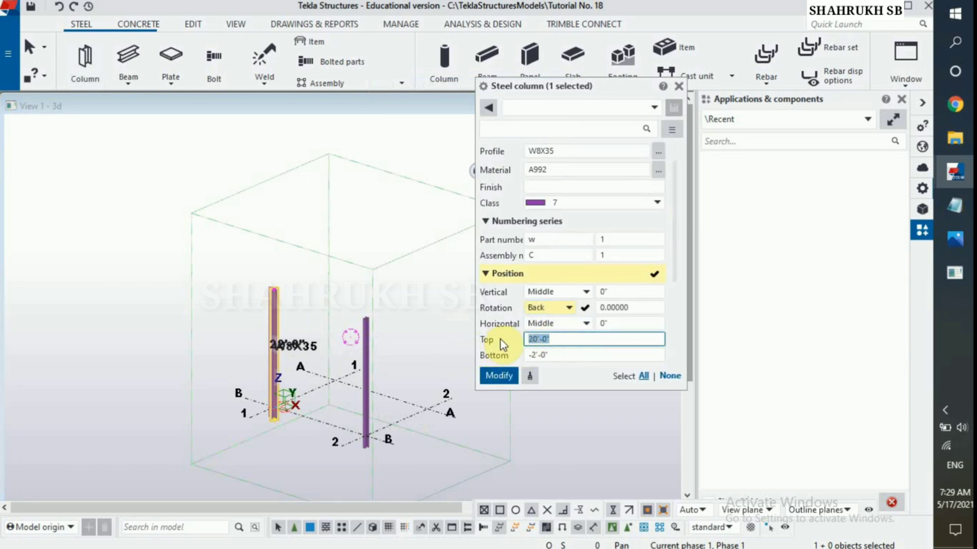
text(24-)
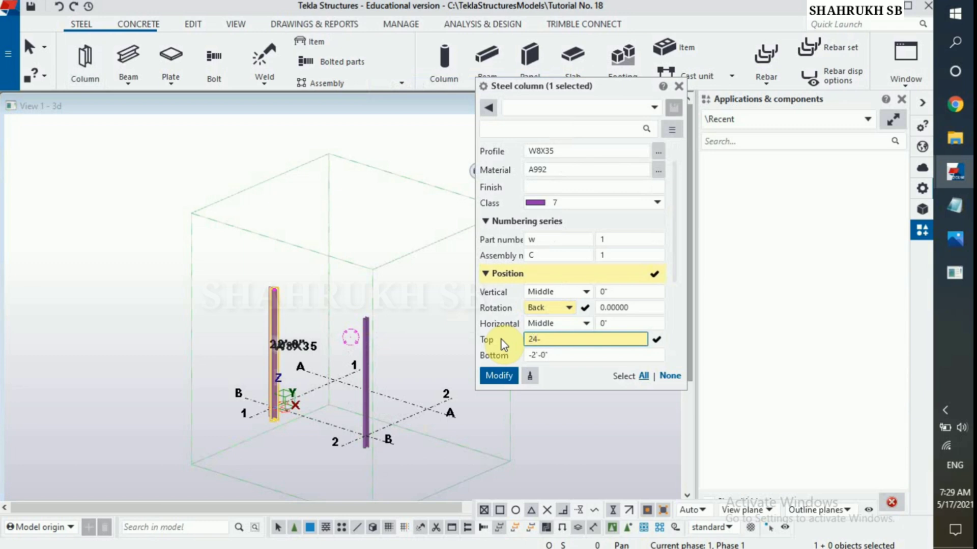
key(BackSpace)
key(BackSpace)
key(BackSpace)
text(16'10"1/2)
click(568, 351)
double_click(568, 350)
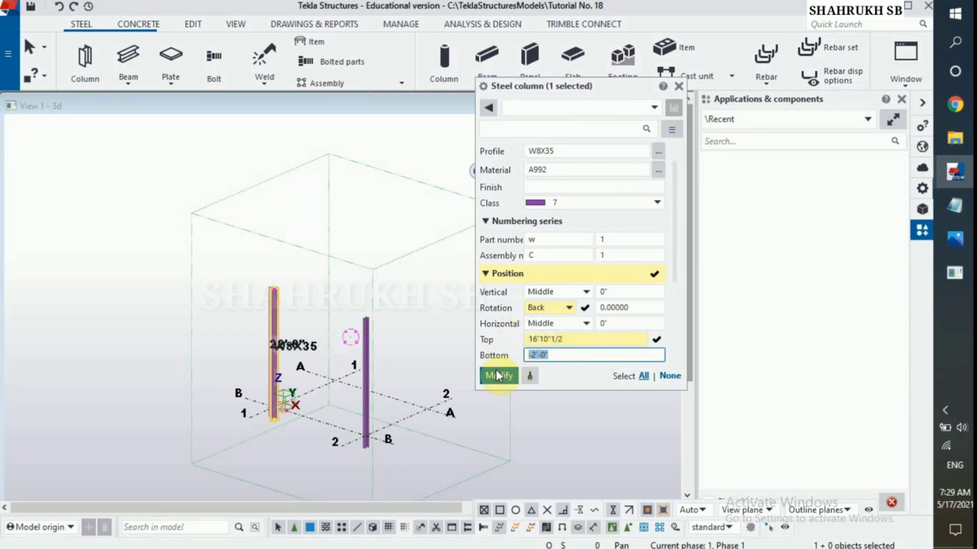
text(0)
click(501, 376)
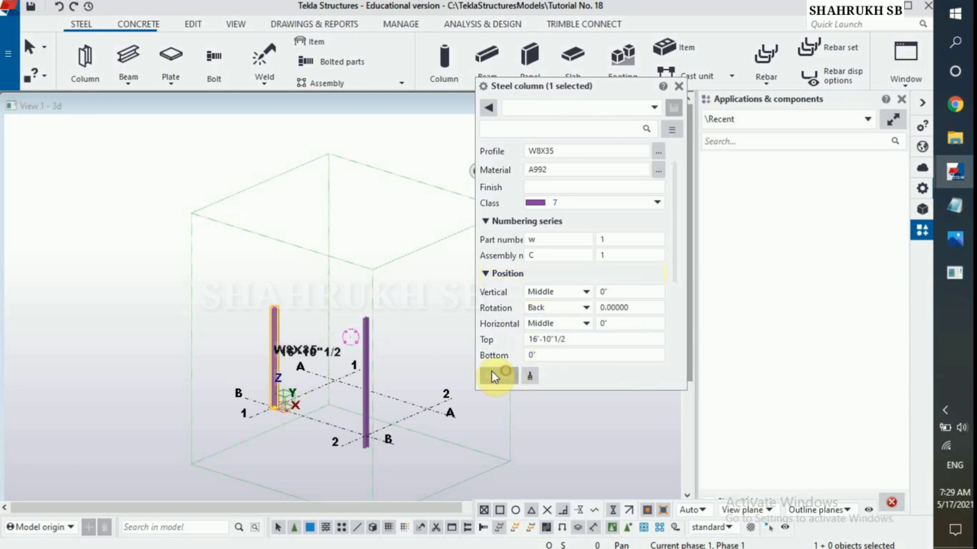
Step: Copy the B-1 column's properties to the column at grid intersection B-2
click(530, 376)
click(371, 377)
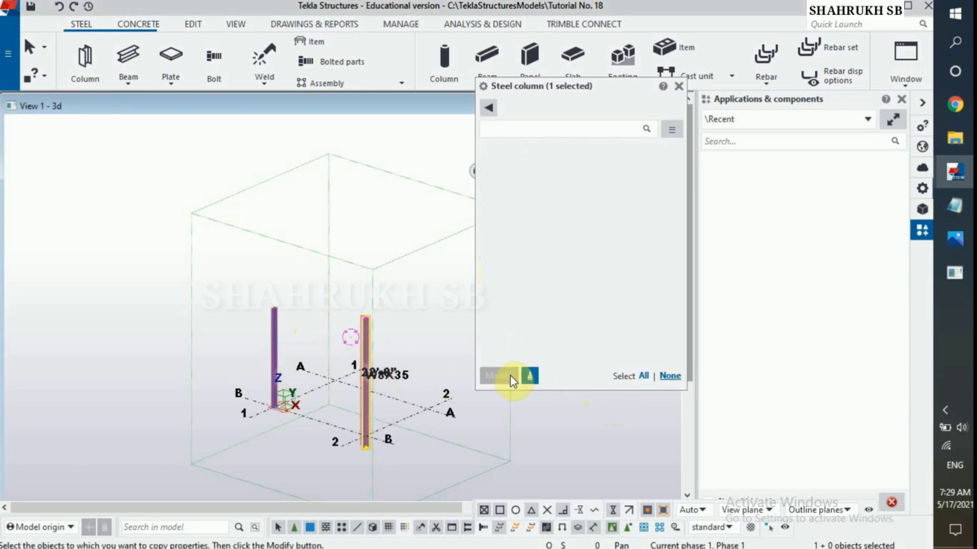
click(501, 376)
right_click(272, 258)
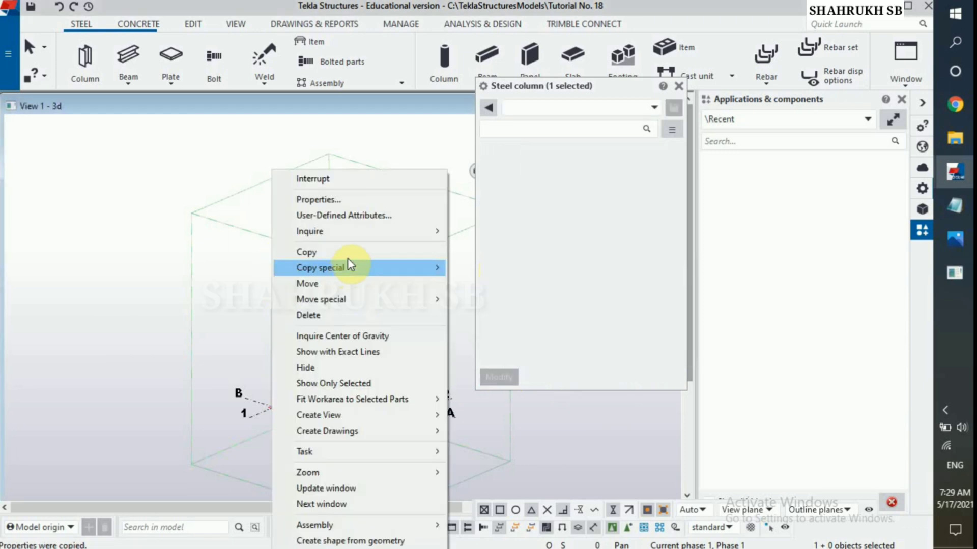
click(335, 179)
Step: Make the plan view at elevation +16'10"1/2 visible and close the view list
click(880, 84)
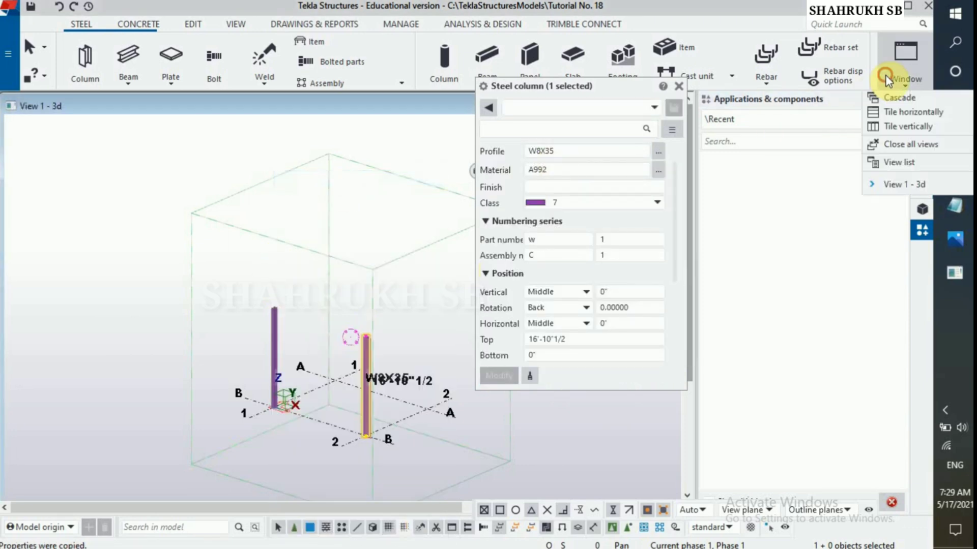
click(890, 163)
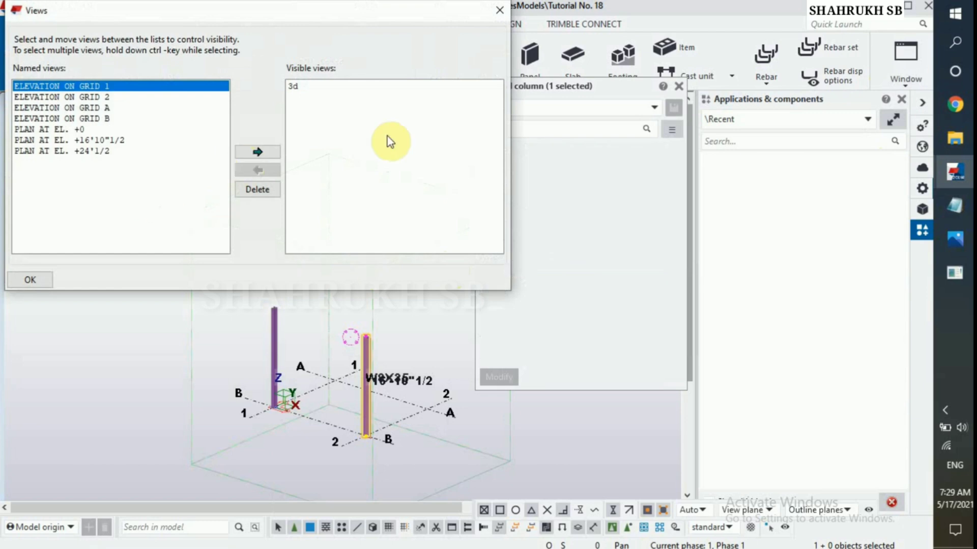
double_click(99, 140)
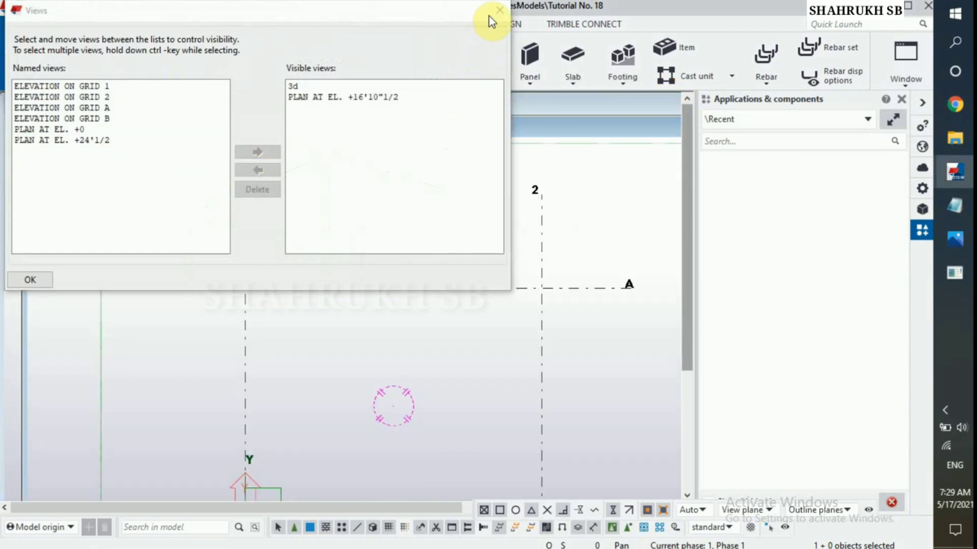
click(493, 14)
Step: Start a steel beam, consult the column on beam connection image in Photos, and set the beam profile to W12X40
scroll(325, 459, up, 5)
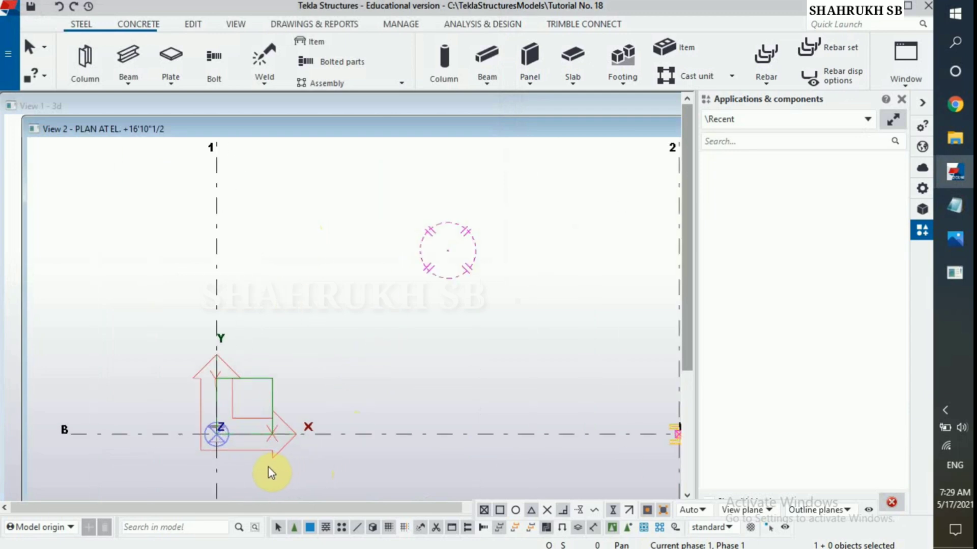
click(126, 80)
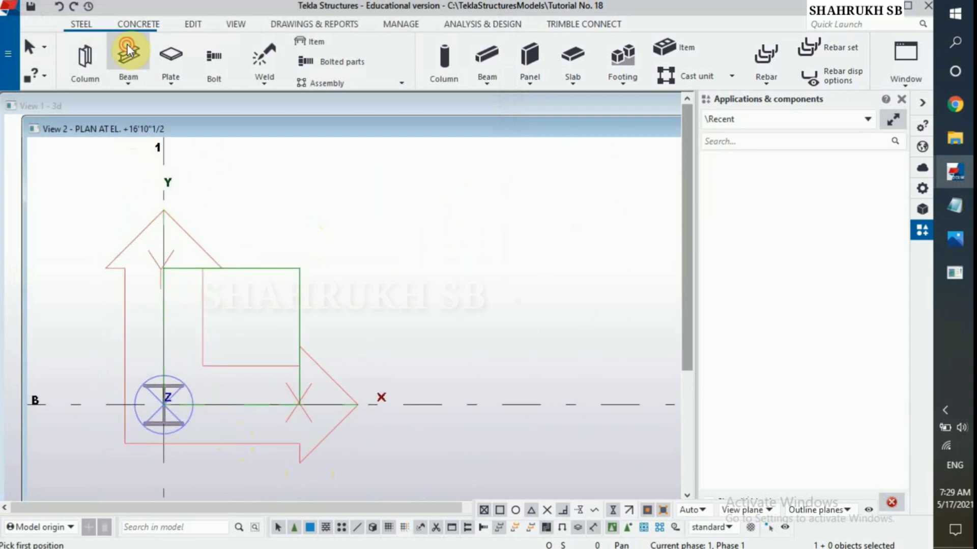
click(957, 248)
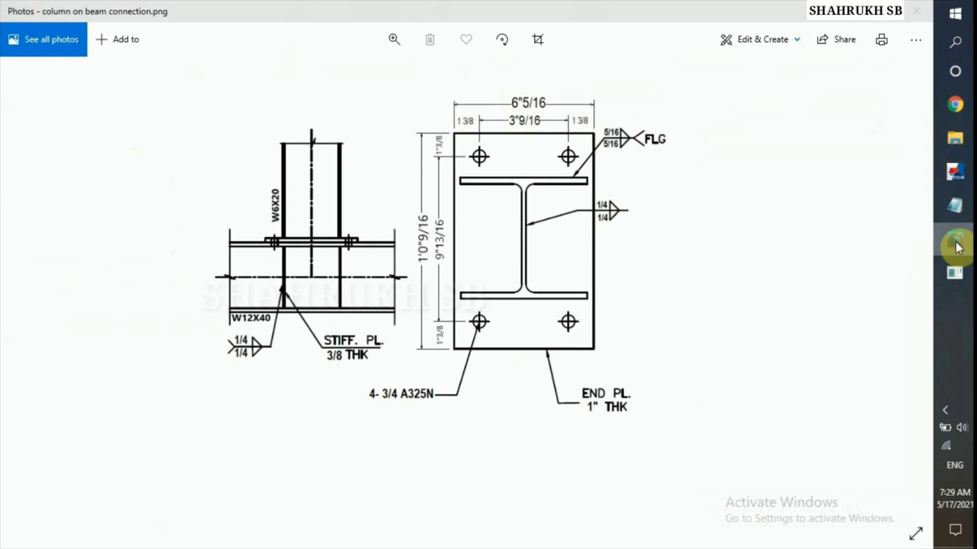
click(955, 242)
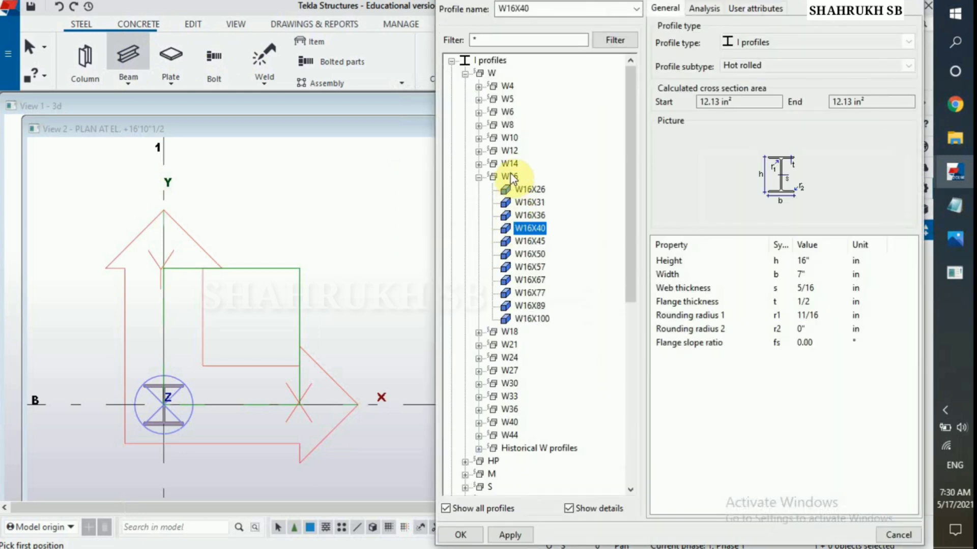
double_click(510, 151)
click(538, 216)
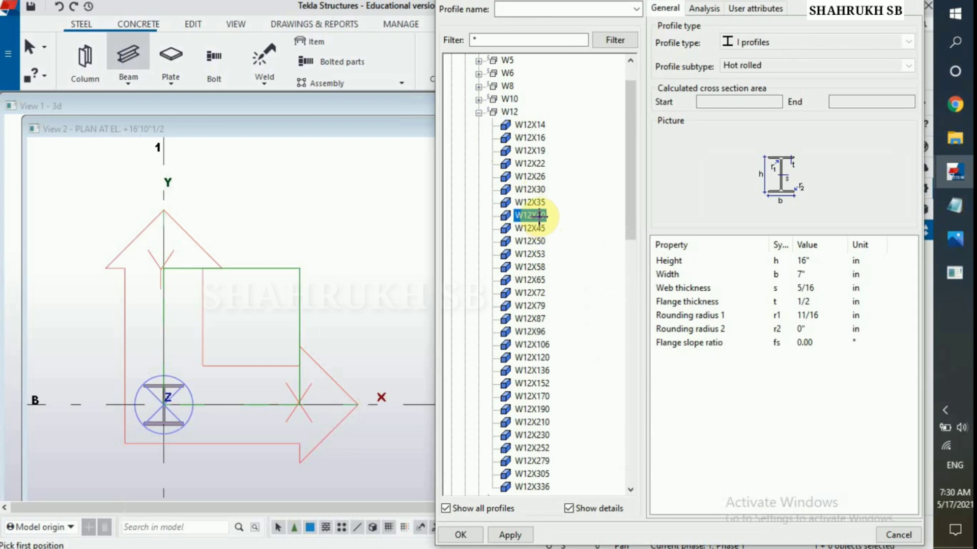
double_click(538, 216)
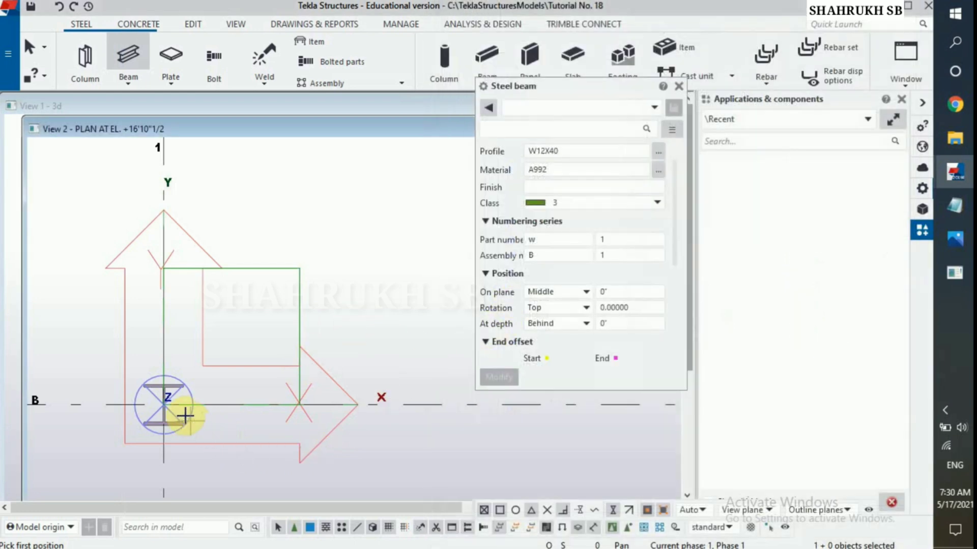
Step: Place the W12X40 beam along grid line B from the column at grid 1 to the column at grid 2
click(163, 404)
scroll(217, 411, down, 3)
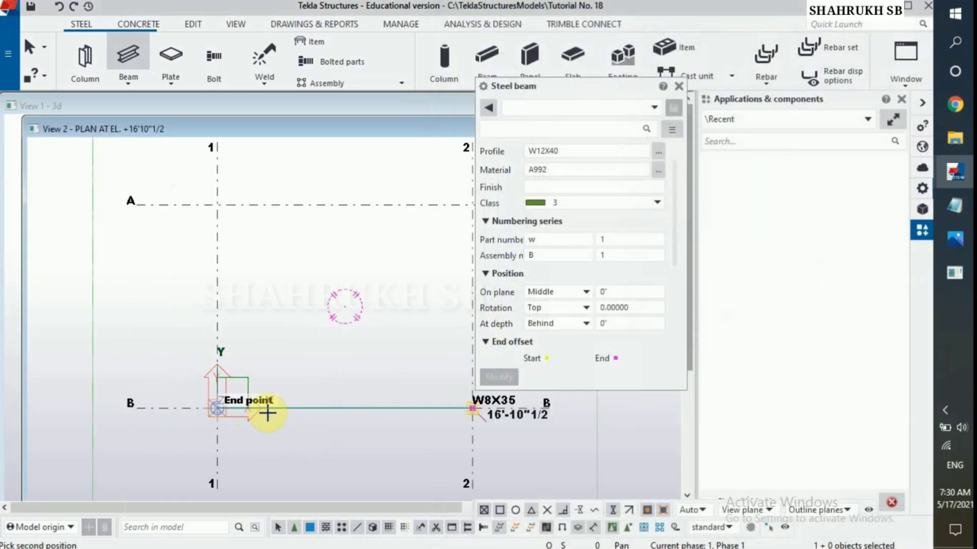
scroll(405, 417, up, 5)
scroll(277, 374, up, 6)
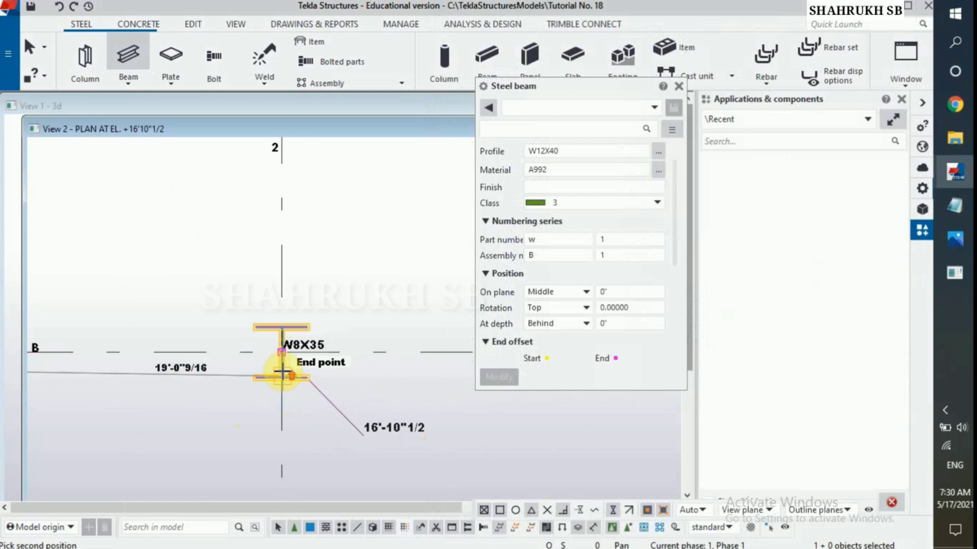
click(294, 344)
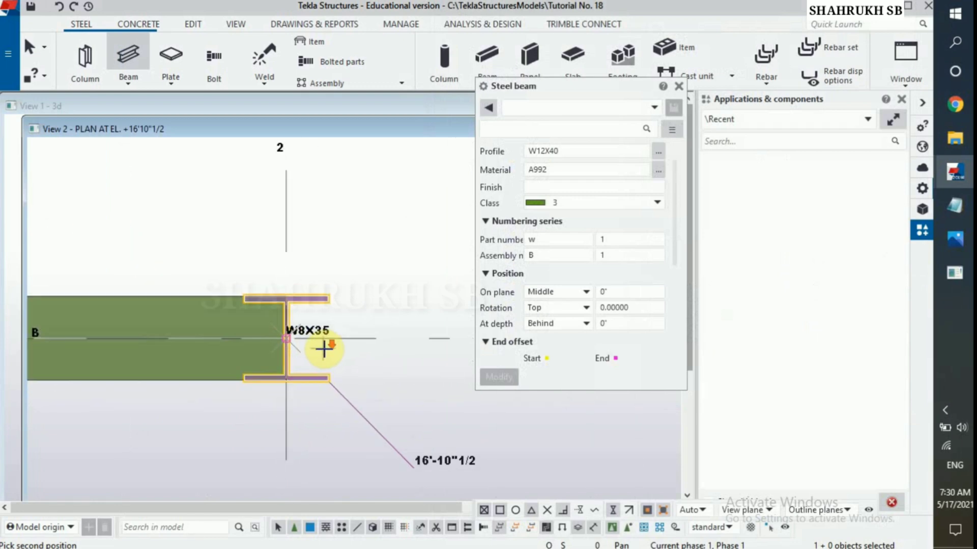
scroll(316, 340, down, 3)
right_click(254, 288)
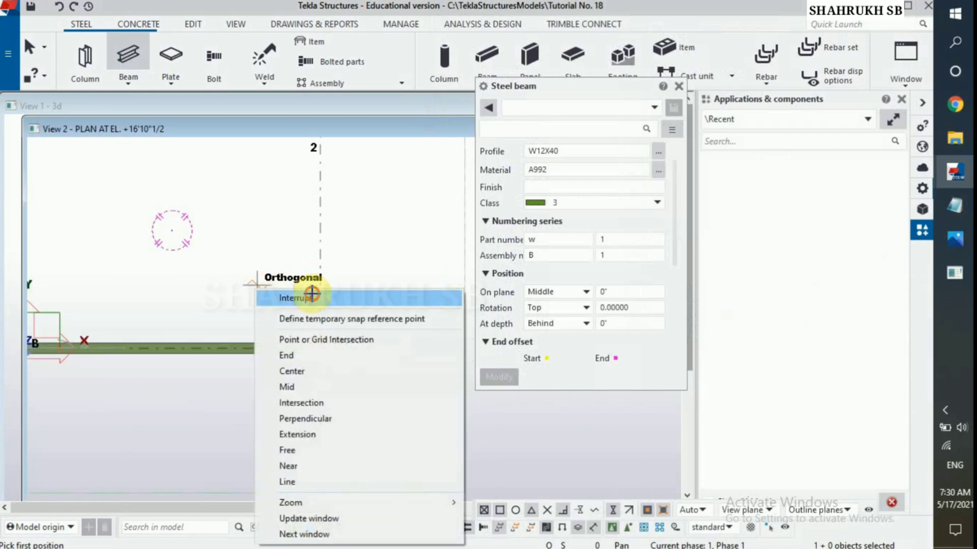
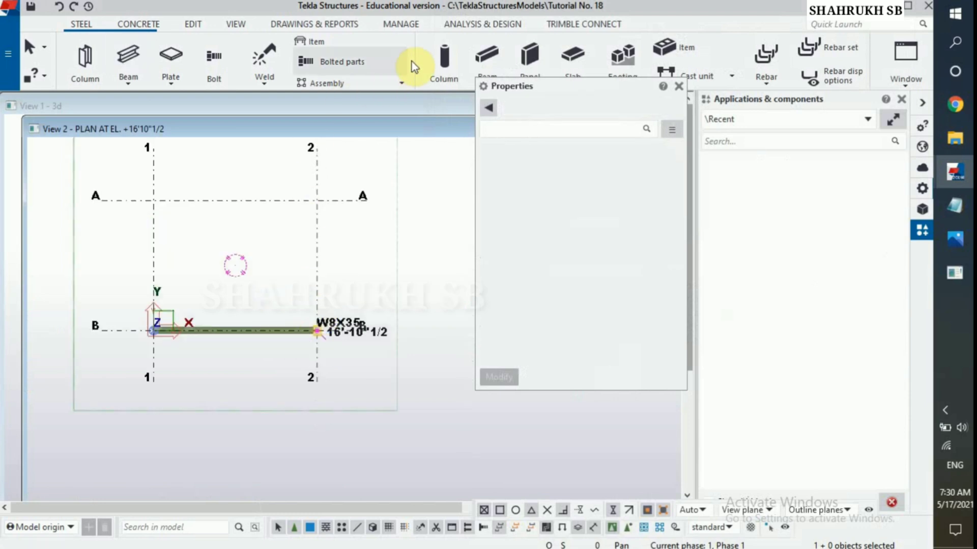
Step: Draw a construction line along grid line 1, crossing grid line B in the plan view
click(193, 26)
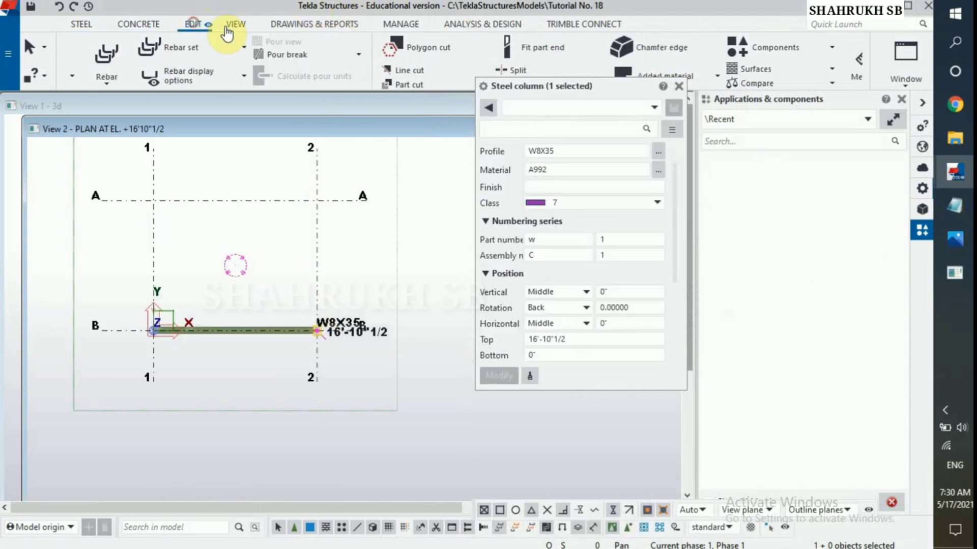
click(679, 87)
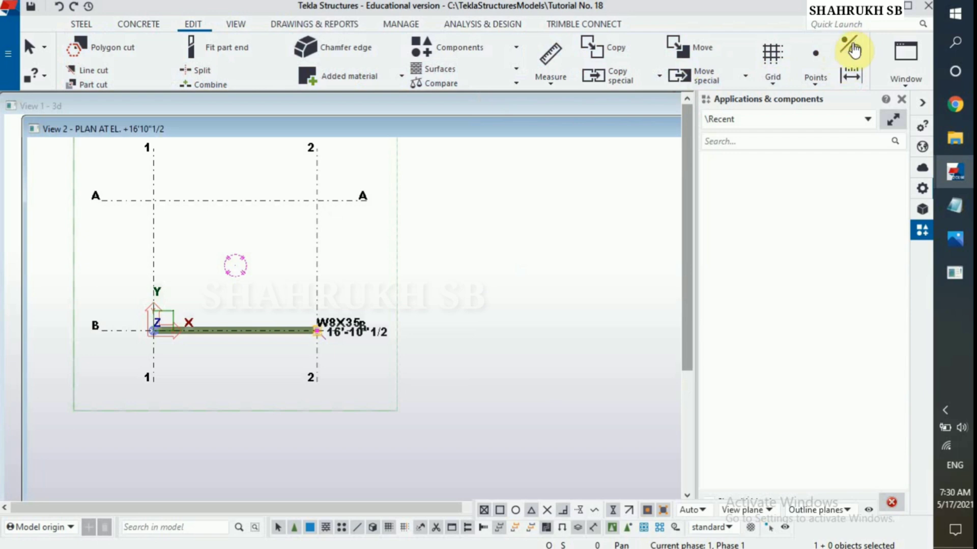
click(840, 56)
click(846, 71)
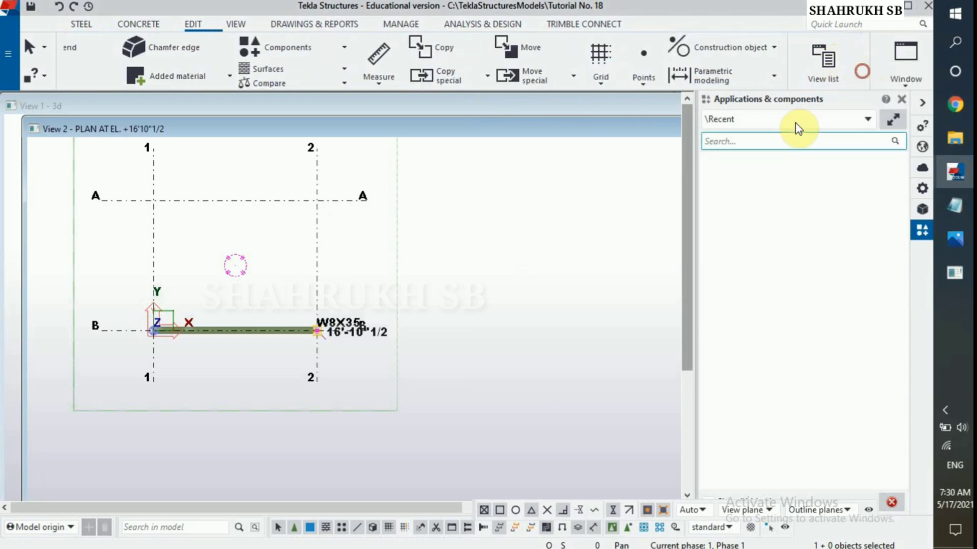
scroll(207, 344, up, 4)
click(140, 166)
right_click(294, 254)
click(353, 262)
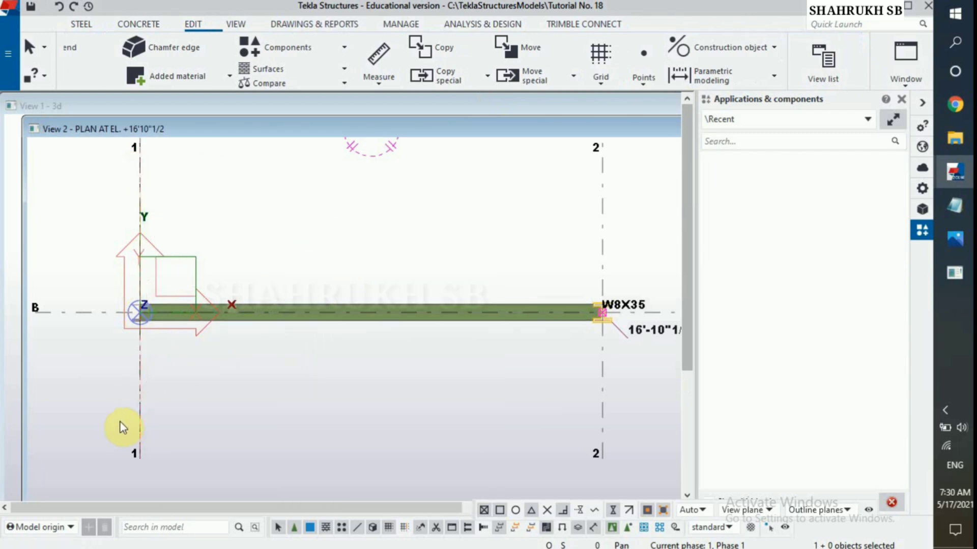
Step: Make one linear copy of the construction line on grid line 1, offset by dX 3'-11"1/4, in the maximized plan view
right_click(145, 402)
mouse_move(276, 202)
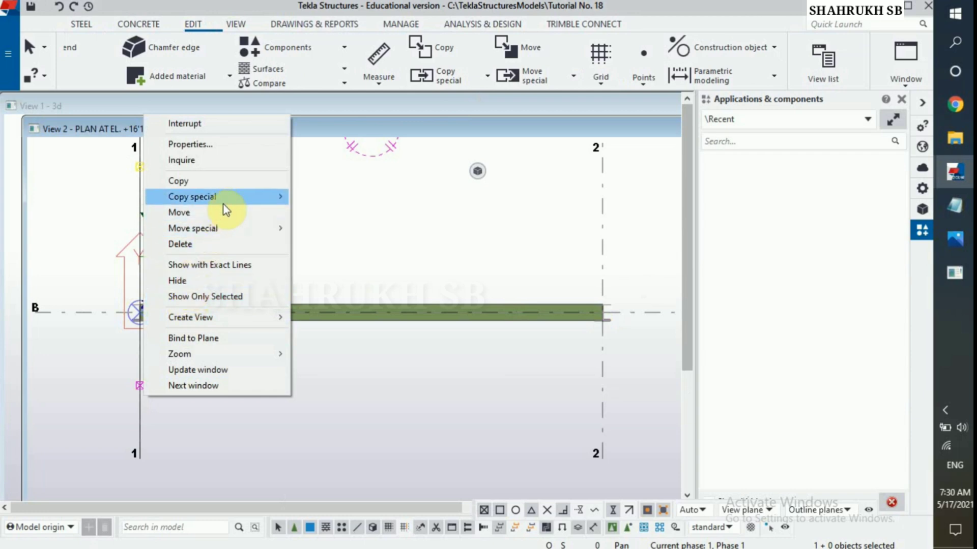
click(318, 197)
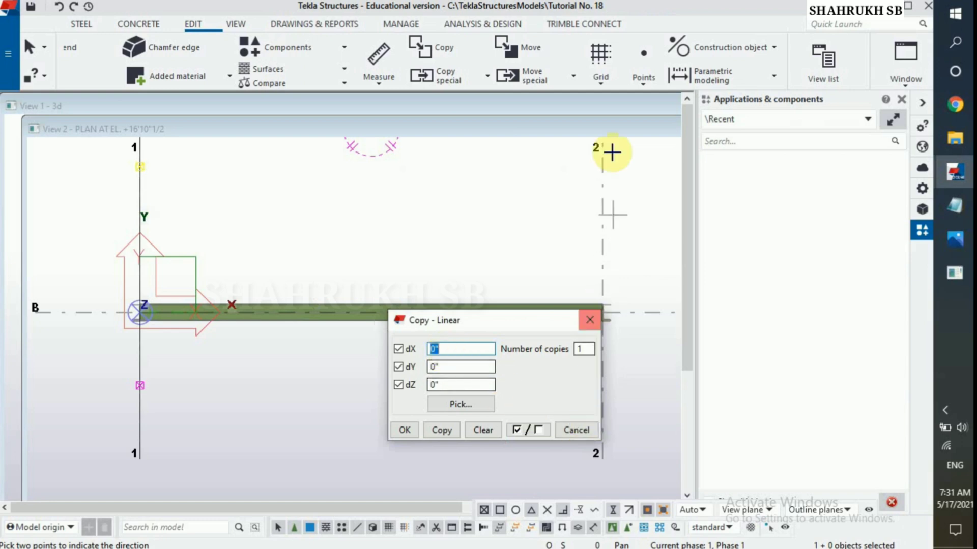
drag(627, 129, 519, 137)
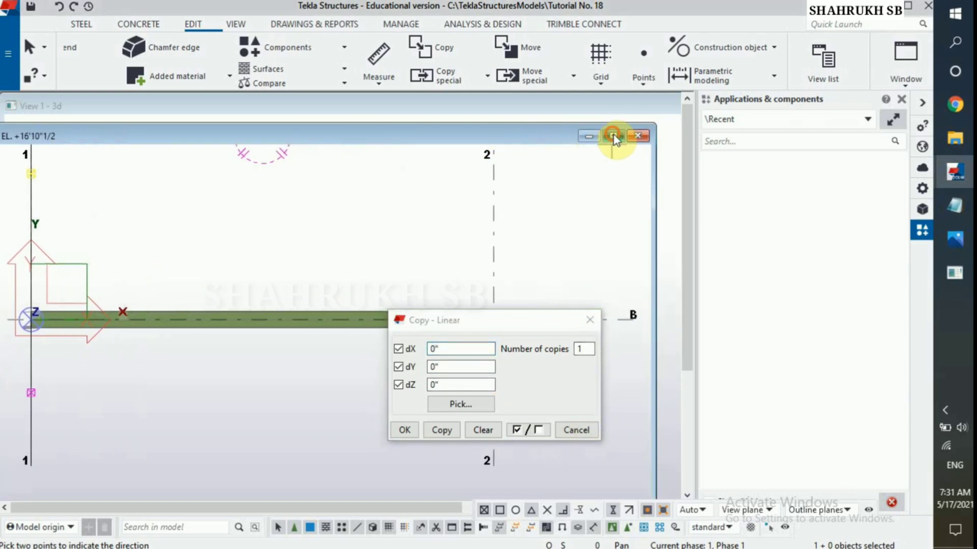
click(613, 136)
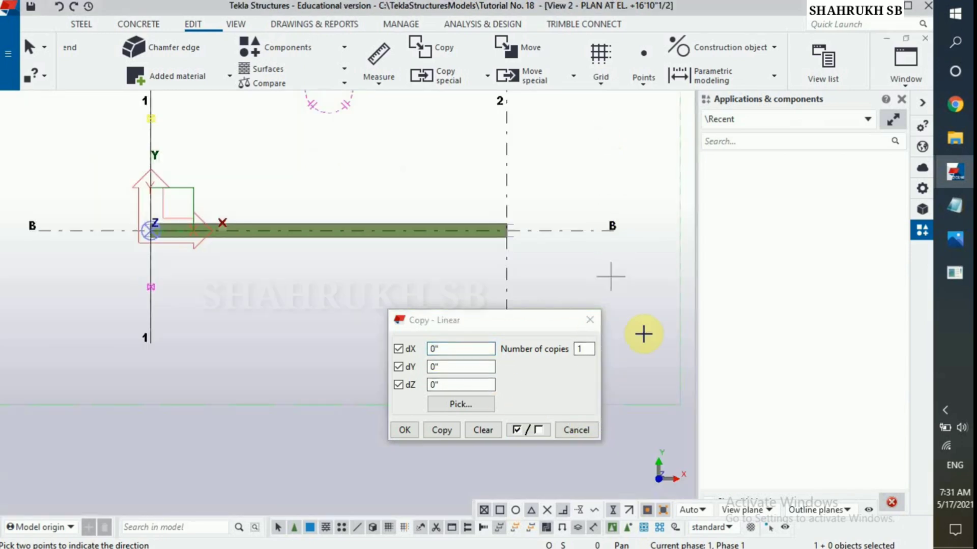
click(448, 348)
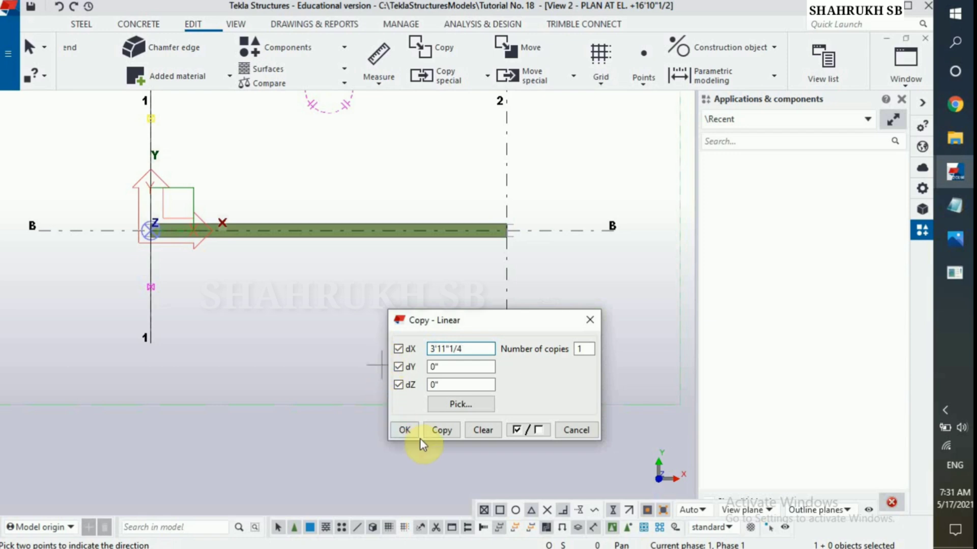
click(443, 430)
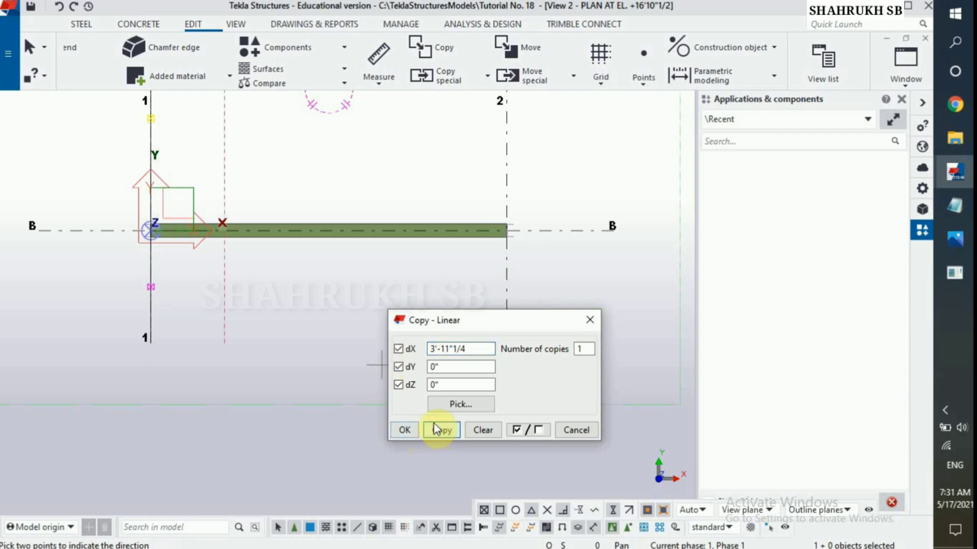
click(590, 320)
right_click(525, 313)
click(615, 67)
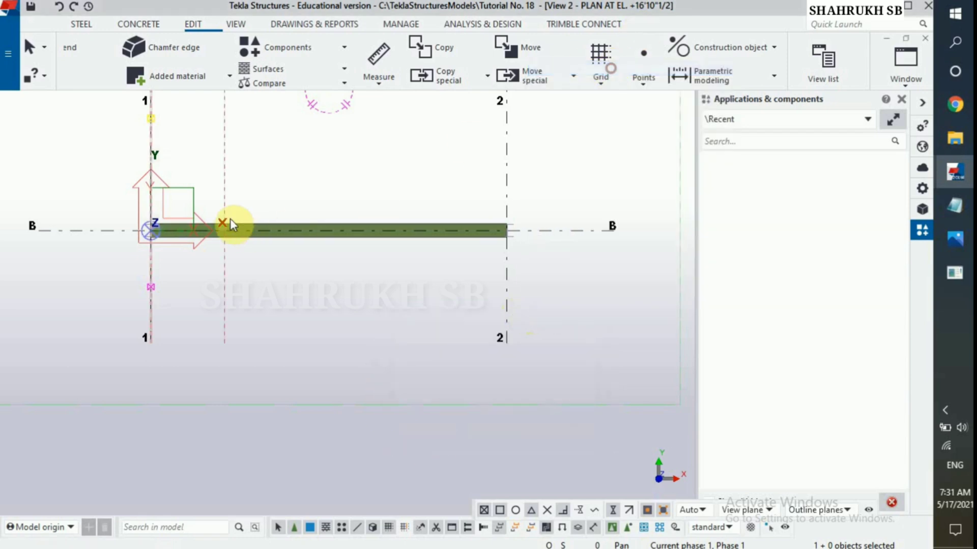
Step: Start a steel column, consult the column on beam connection image in Photos, and set the column profile to W6X20
scroll(223, 223, up, 2)
scroll(222, 223, up, 4)
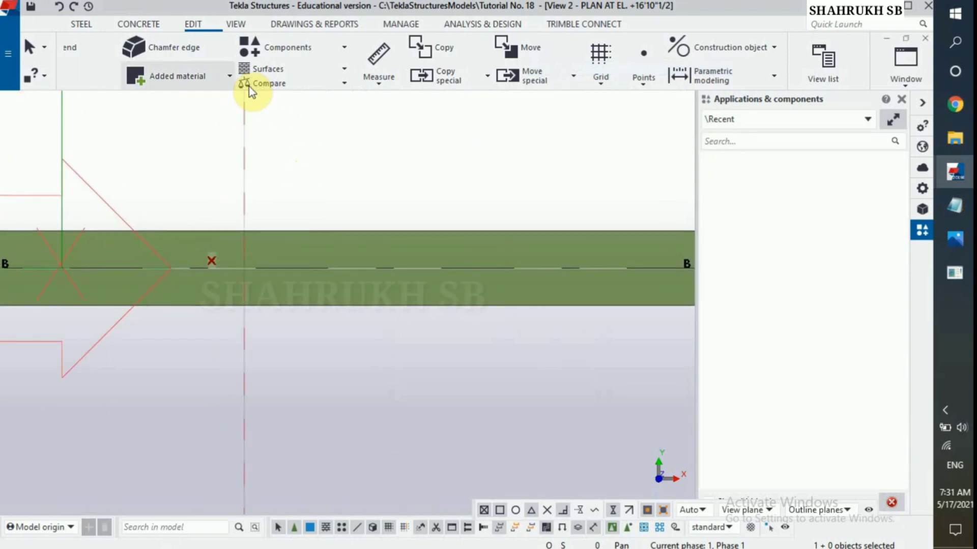
click(83, 27)
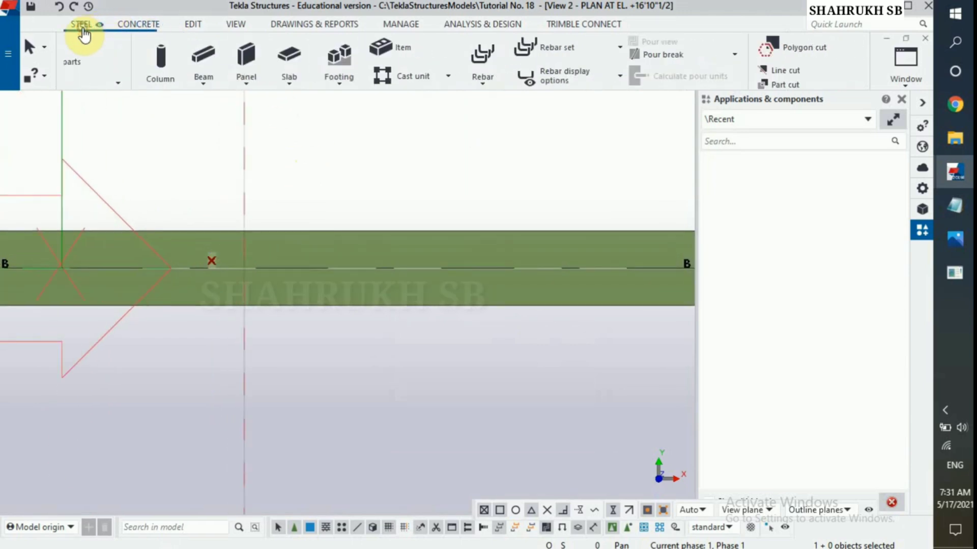
click(92, 61)
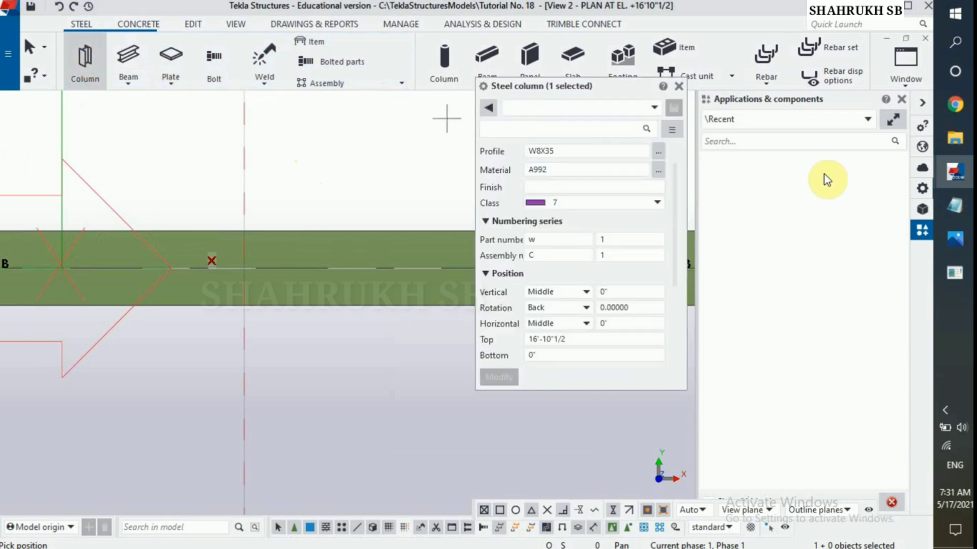
click(951, 235)
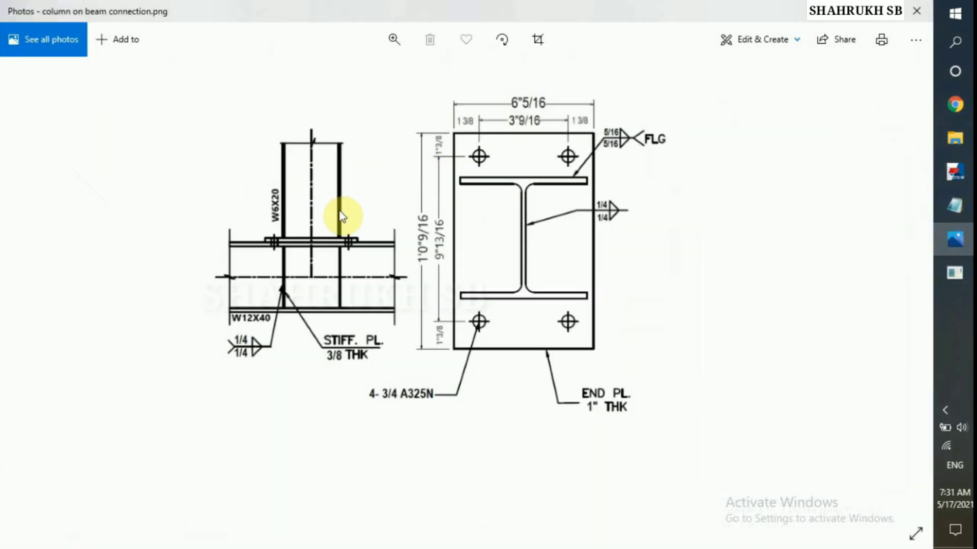
click(954, 239)
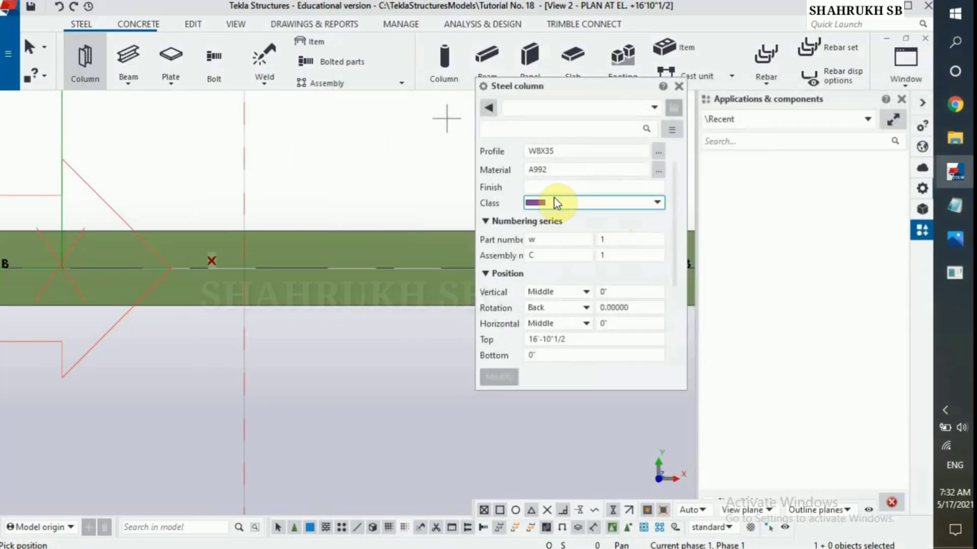
click(658, 151)
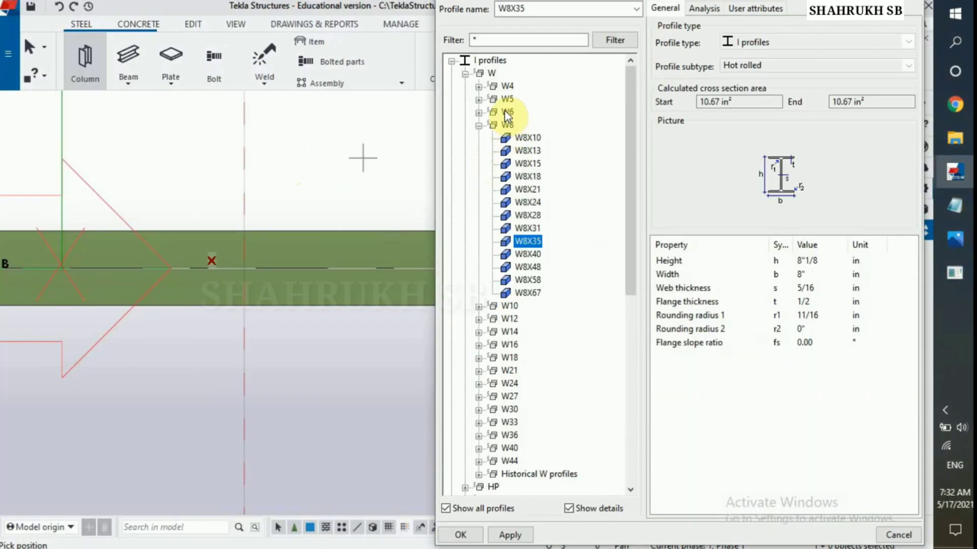
double_click(504, 111)
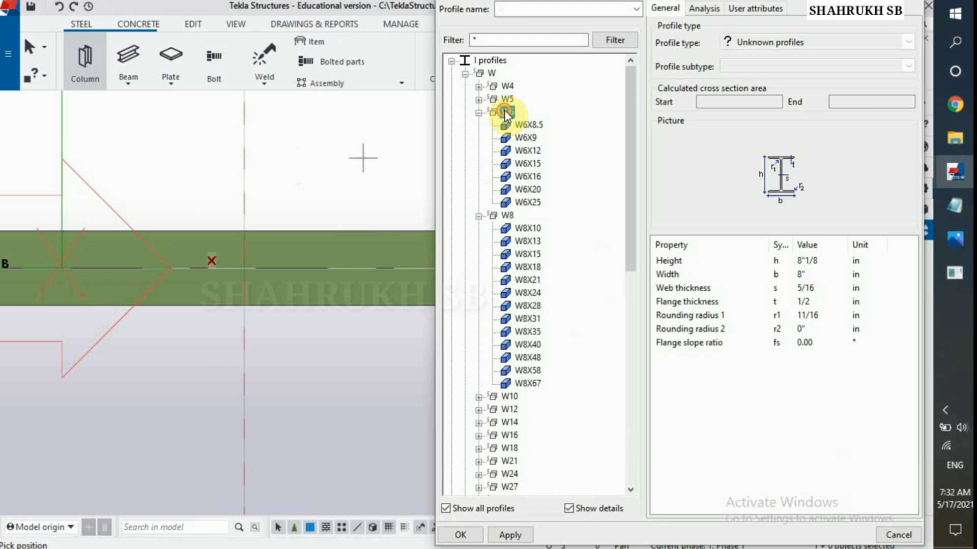
double_click(532, 191)
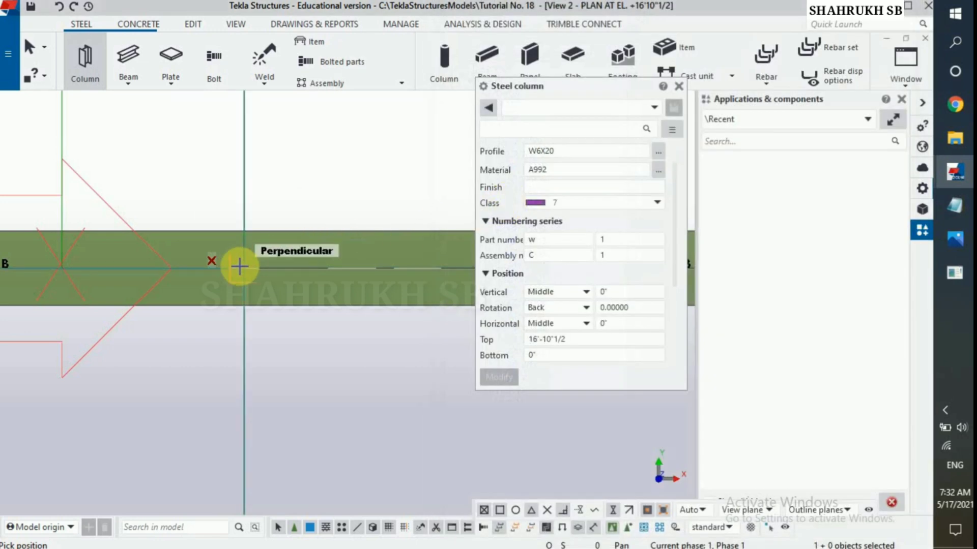
Step: Place the W6X20 column where the copied construction line crosses grid line B on the beam, and end the command
scroll(239, 266, up, 5)
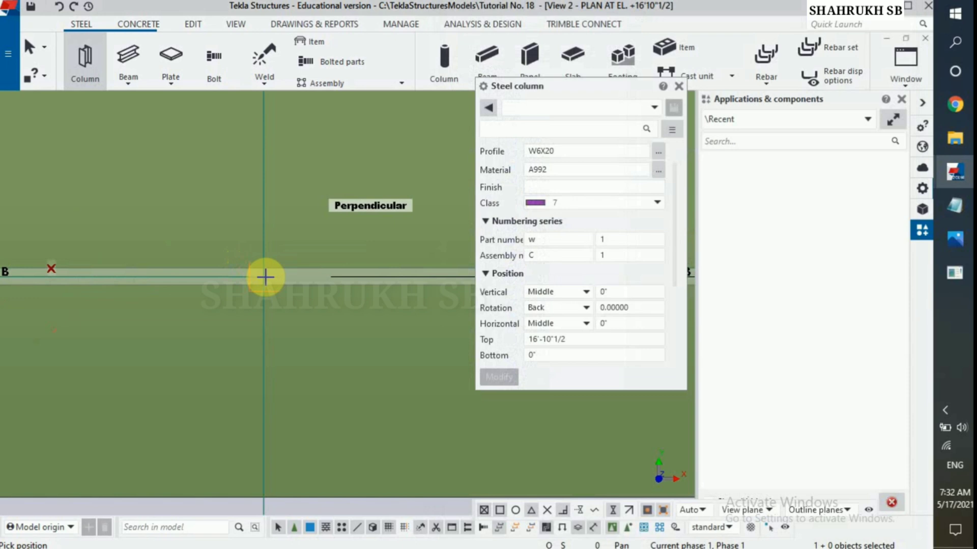
click(266, 277)
scroll(280, 265, down, 3)
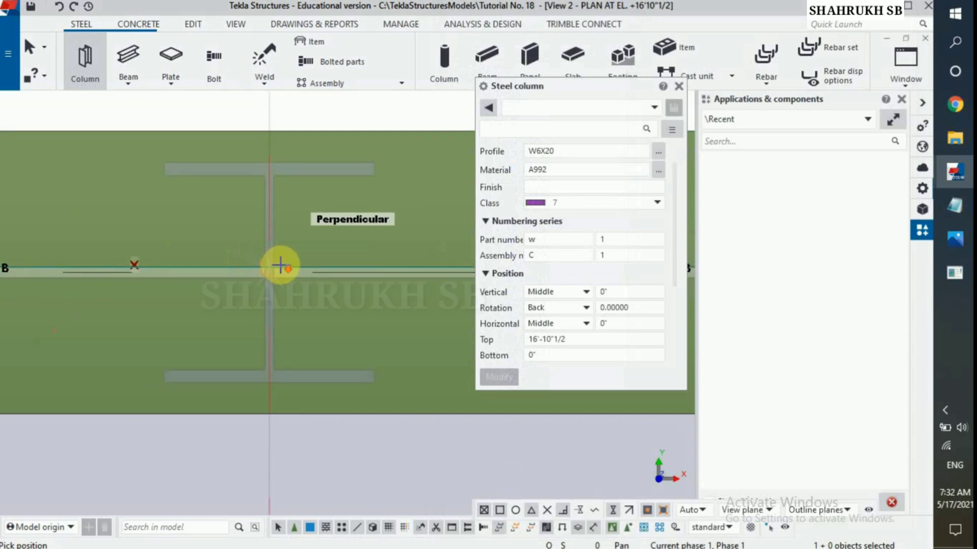
scroll(280, 265, down, 2)
right_click(373, 144)
click(403, 155)
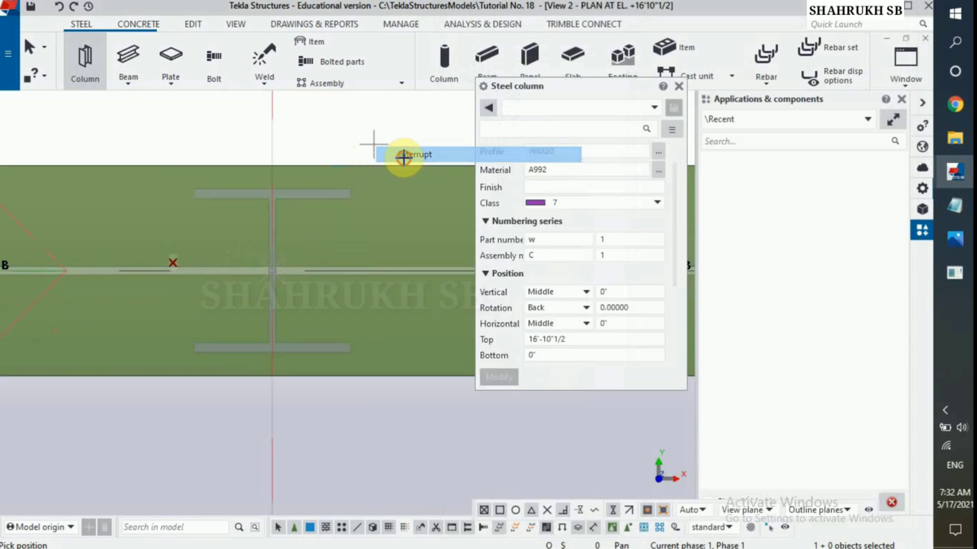
Step: Set the W6X20 column's rotation to Top and apply the change
click(327, 195)
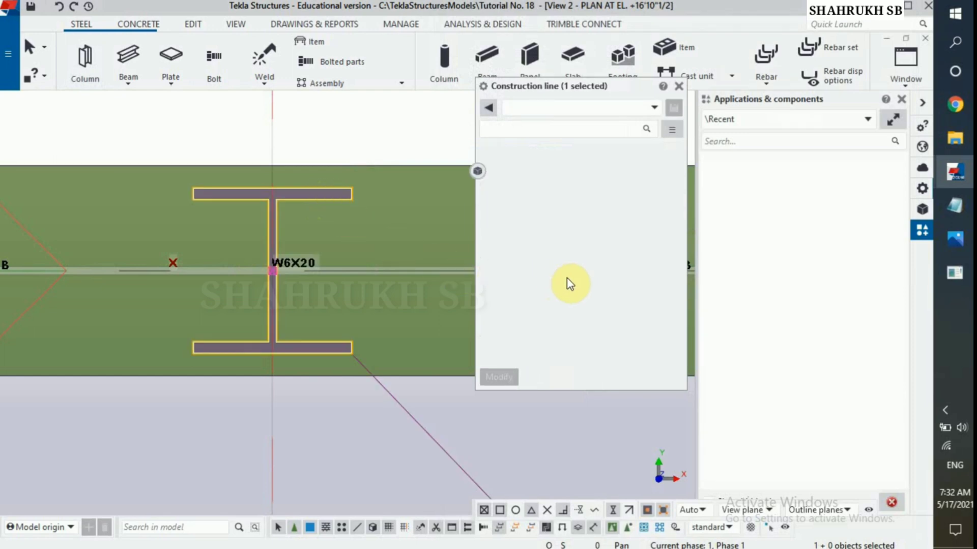
click(264, 275)
click(554, 308)
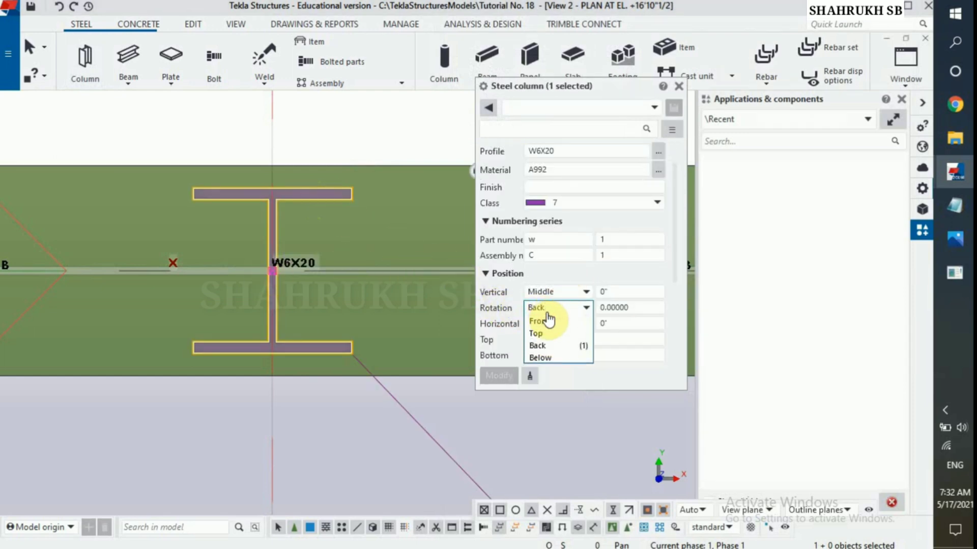
click(542, 335)
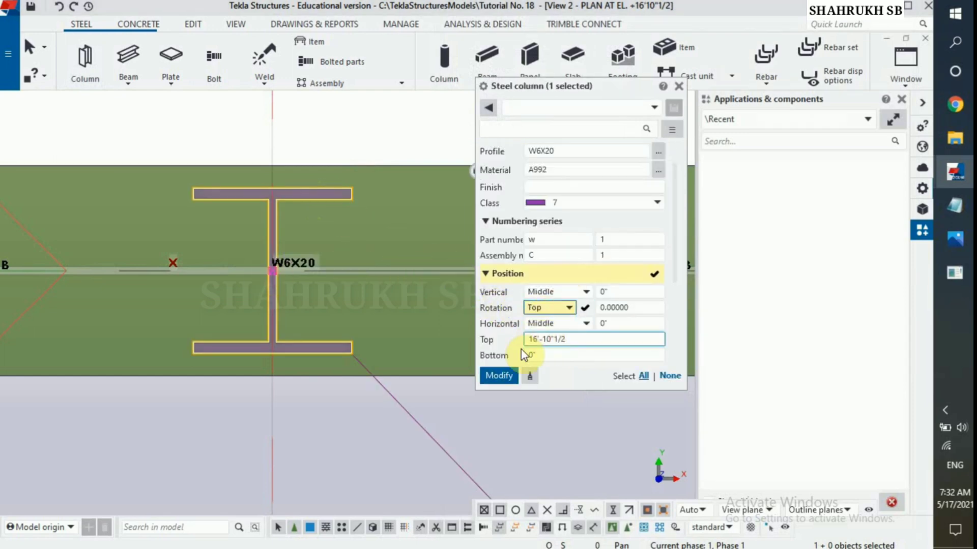
click(497, 376)
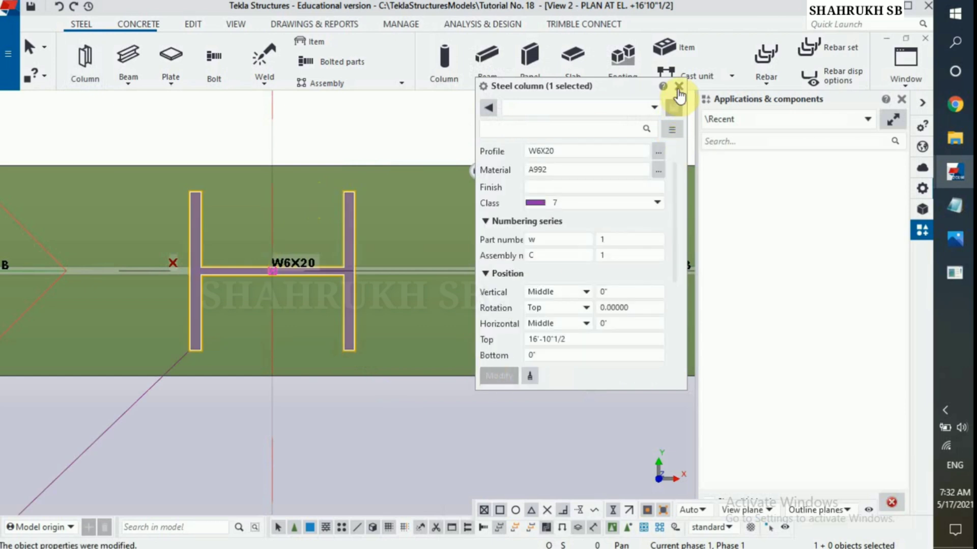
click(679, 86)
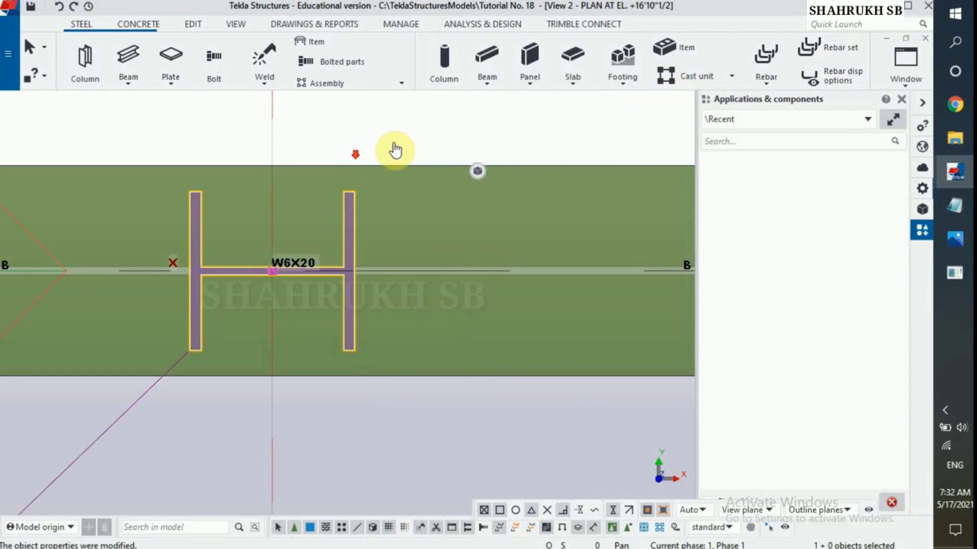
Step: Reopen the W6X20 column's properties and move the 16'-10"1/2 value from its top level to its bottom level
double_click(348, 218)
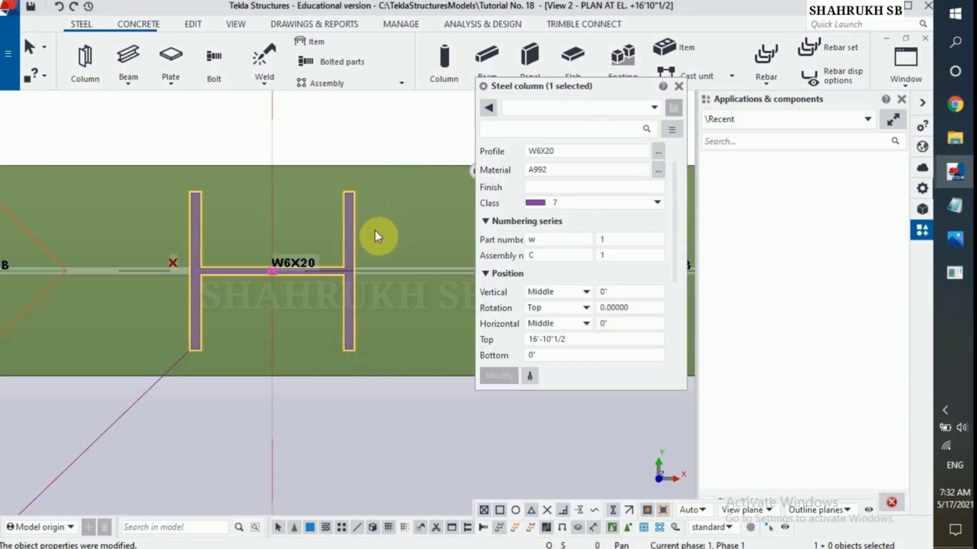
click(555, 339)
double_click(556, 354)
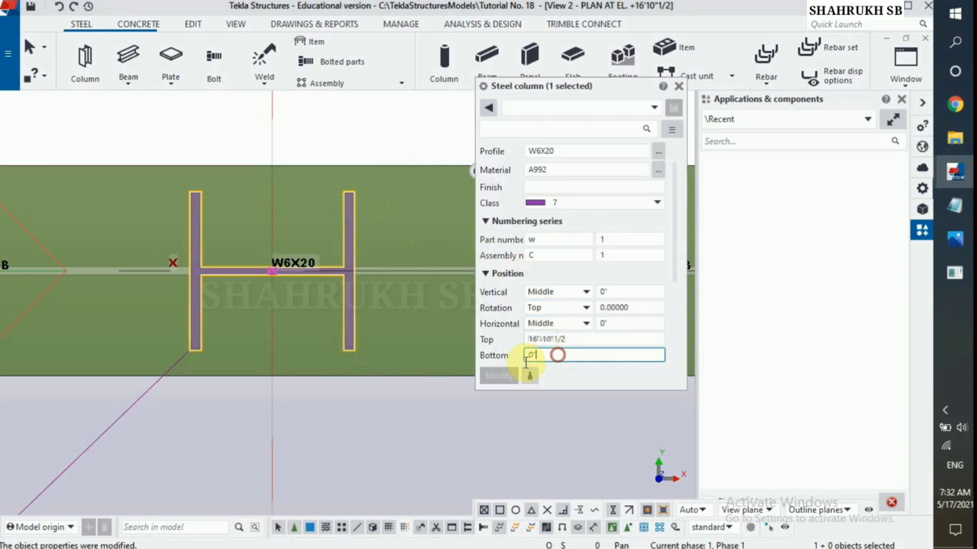
key(Delete)
click(593, 334)
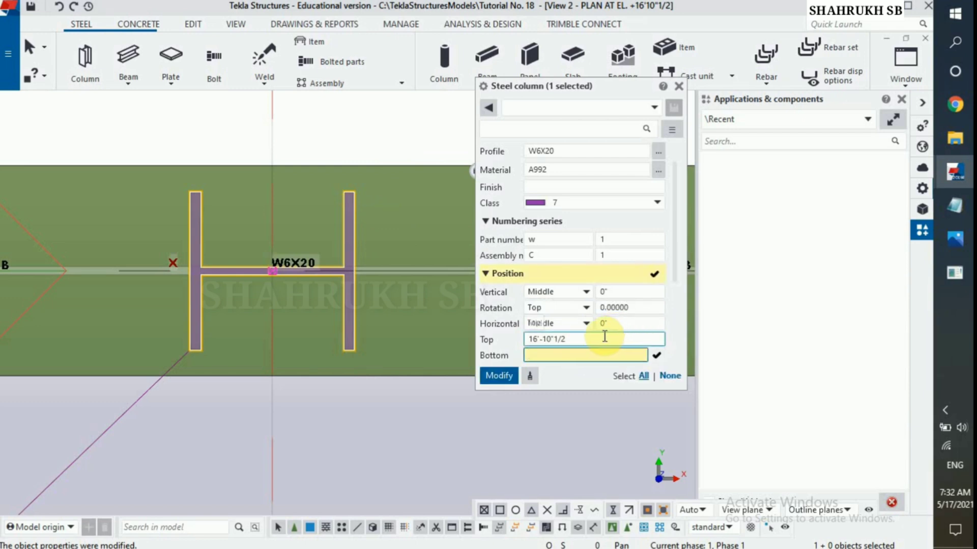
double_click(588, 335)
key(Delete)
click(536, 350)
key(ctrl+v)
Step: Set the W6X20 column's top level to 24'-0"1/2, apply the new levels, and close its properties
click(547, 337)
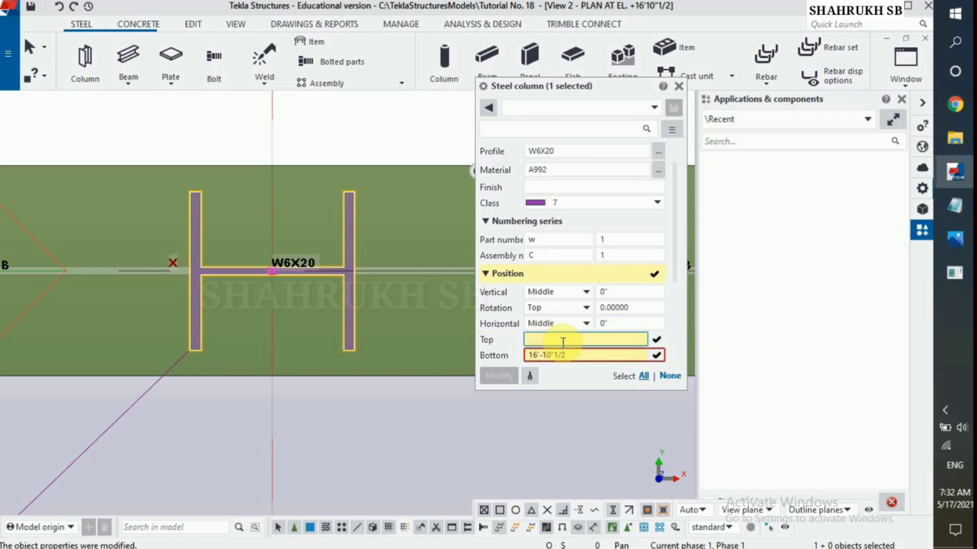
text(24)
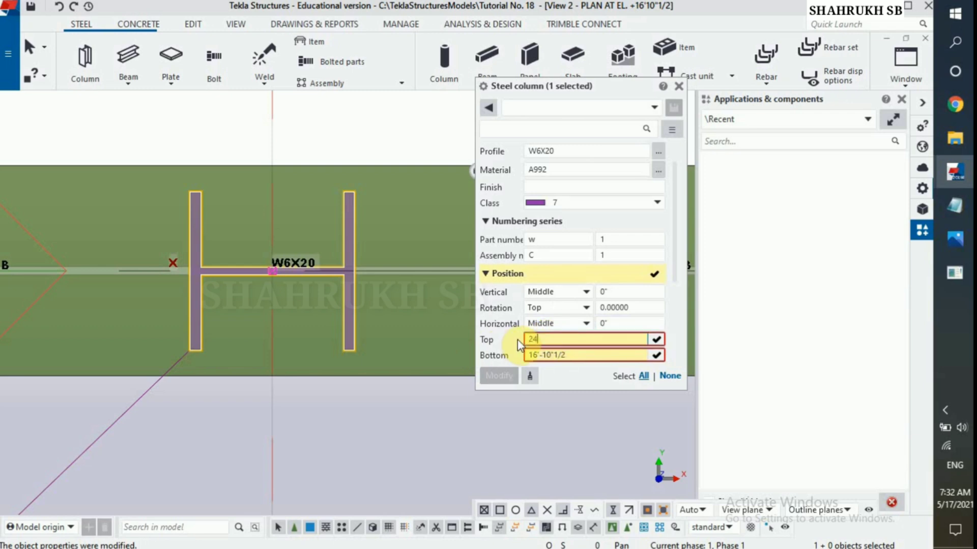
text('-0"1)
text(/2)
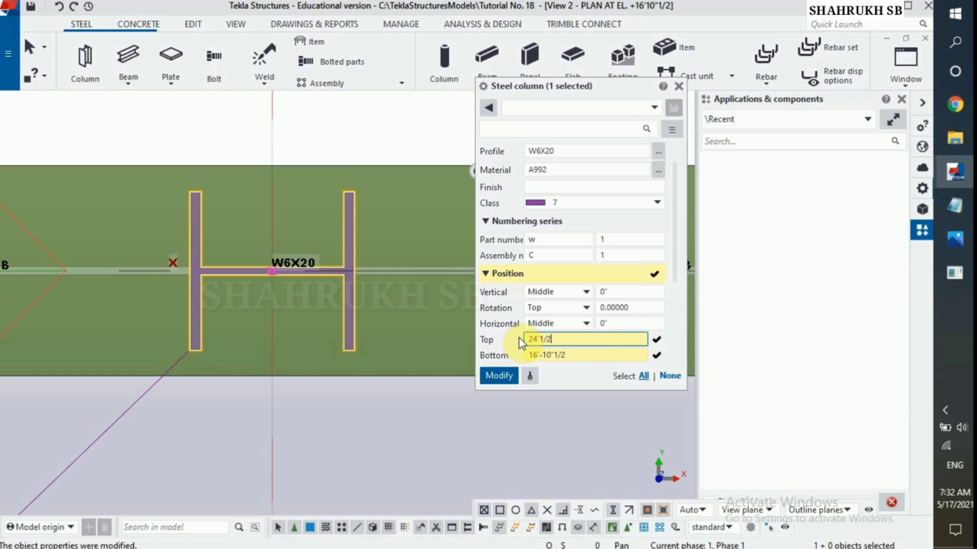
click(497, 376)
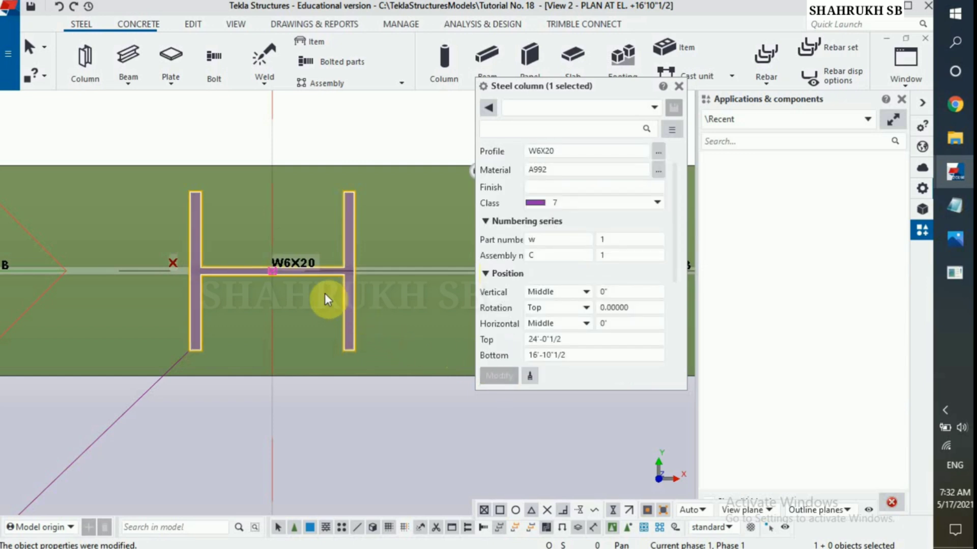
click(679, 87)
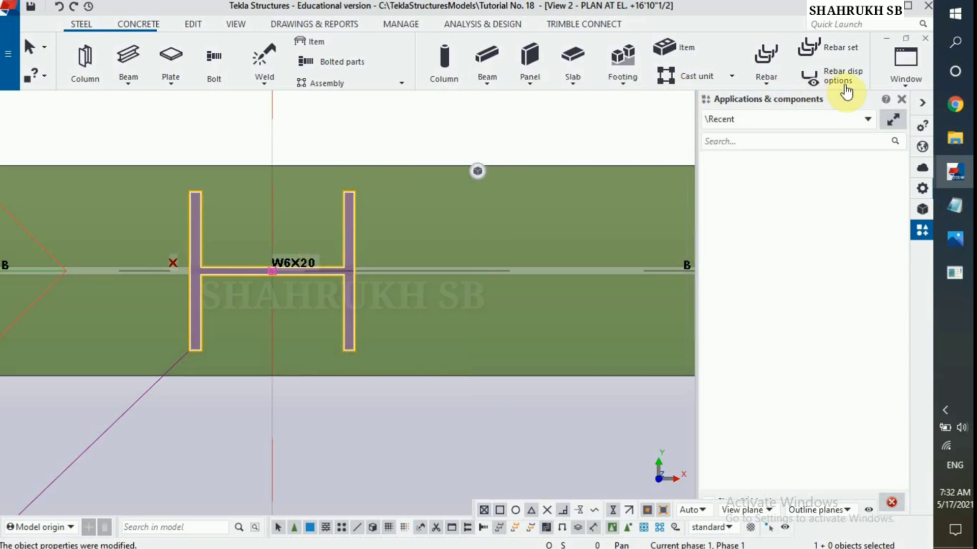
Step: Switch to the 3D view at the W6X20 column's base and search the components catalog for END PLATE
click(906, 63)
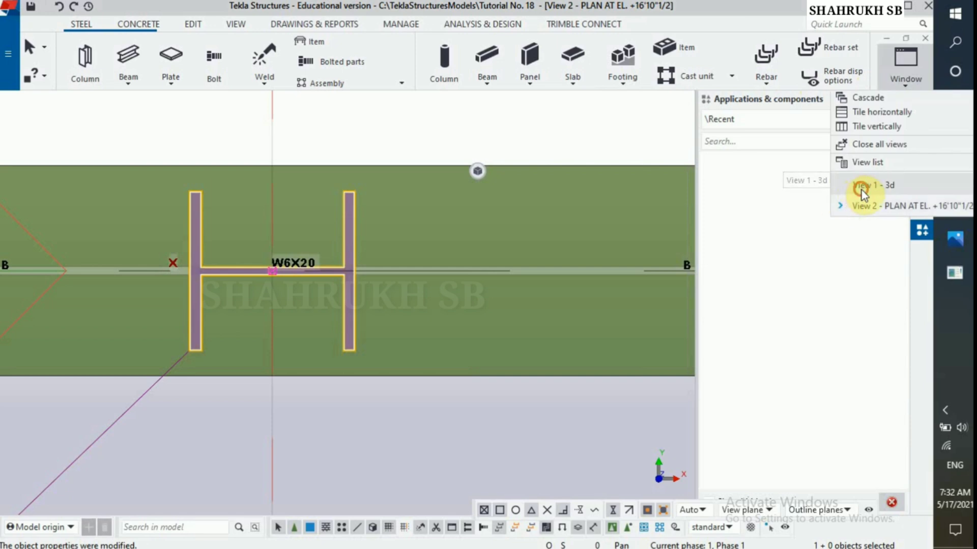
click(861, 188)
scroll(214, 257, up, 5)
scroll(193, 274, up, 3)
scroll(419, 261, up, 2)
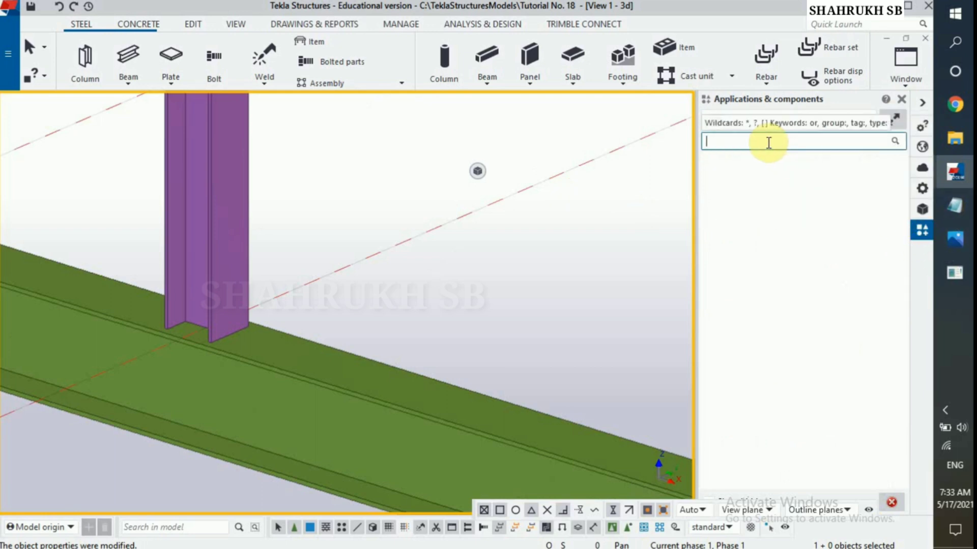
click(767, 143)
text(END)
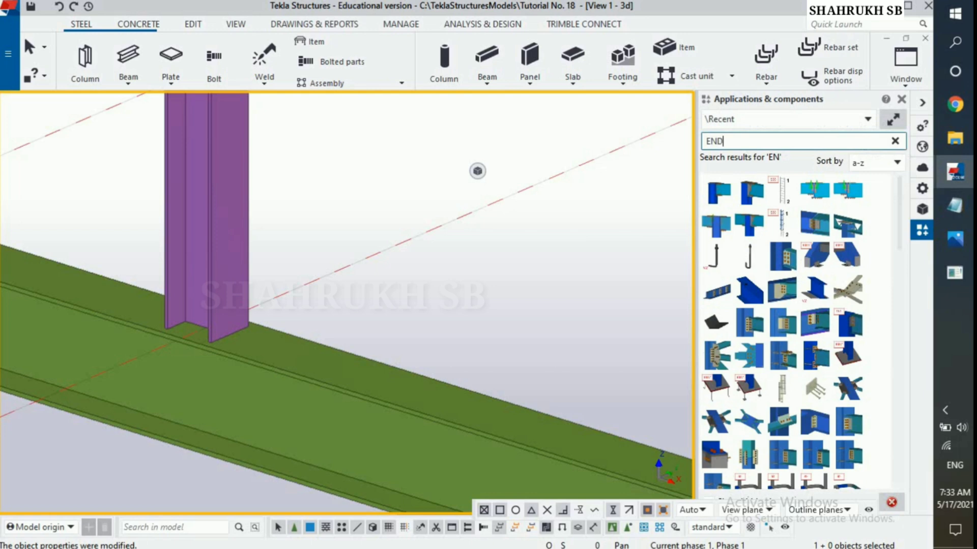
text( PLATE)
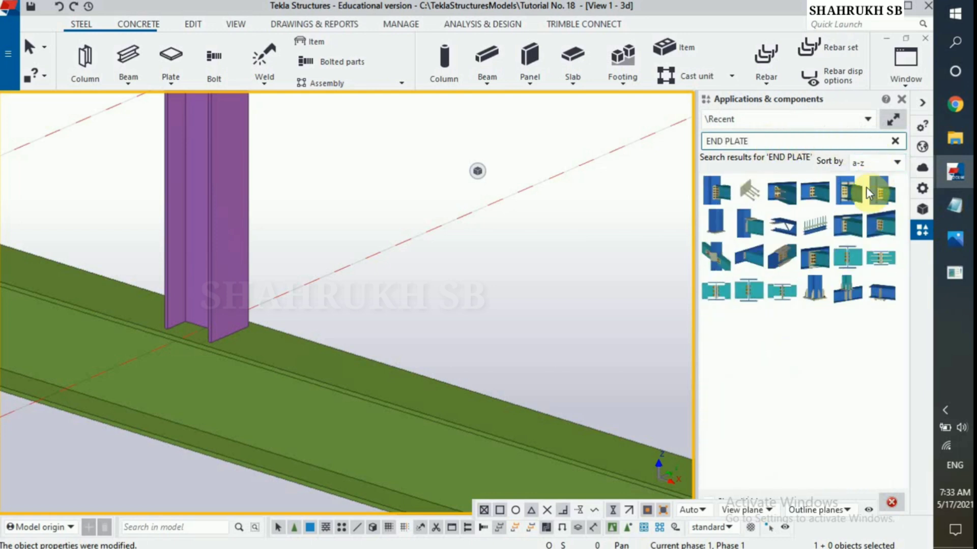
Step: Create an End plate (144) connection with the W12X40 beam as main part and the W6X20 column as secondary, then end the command
mouse_move(889, 199)
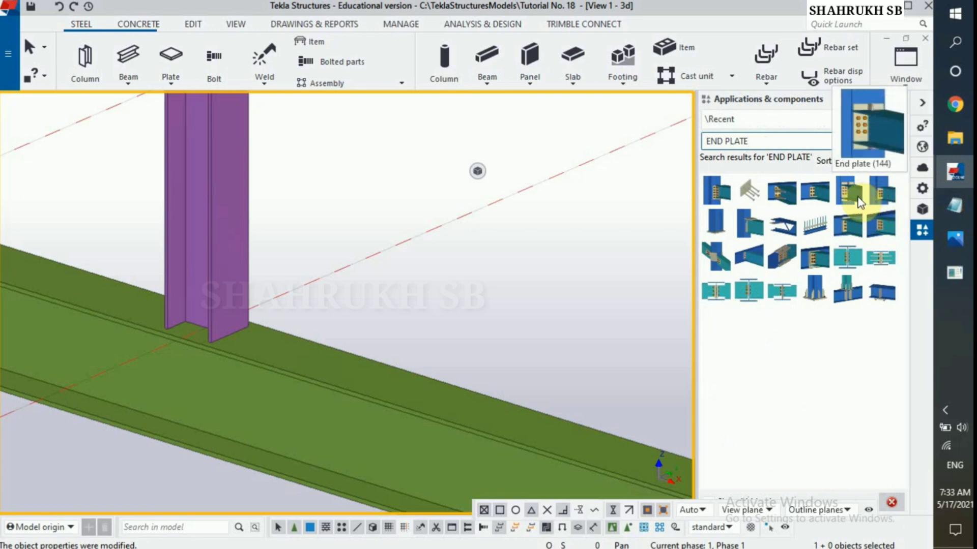
click(857, 198)
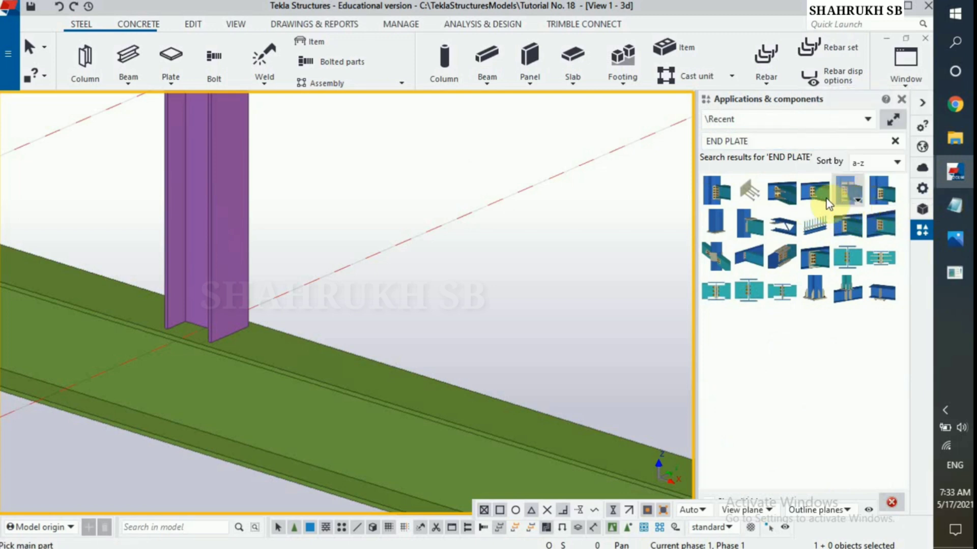
click(257, 341)
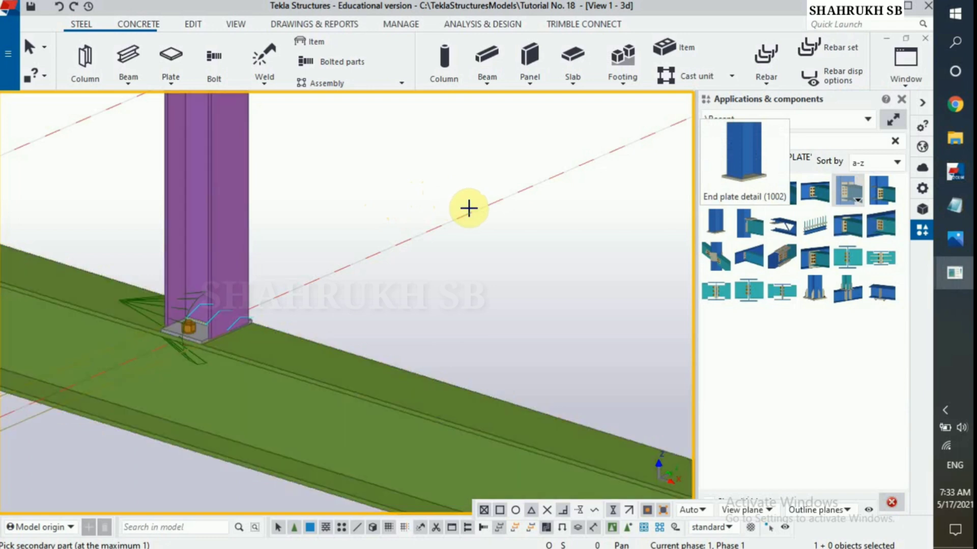
right_click(344, 268)
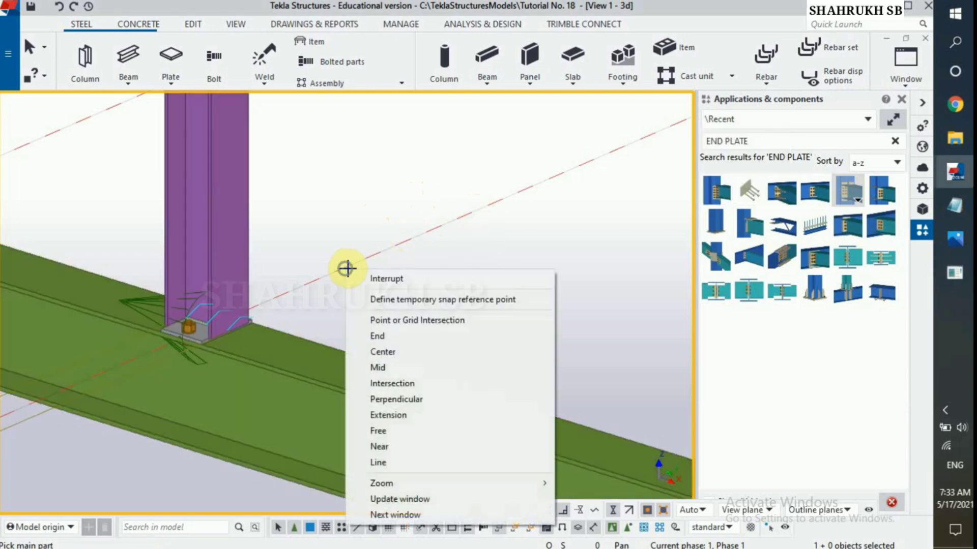
click(414, 275)
Step: Open the new connection's properties, check the end plate thickness in the reference drawing, and set the end plate to 1" thick with position number P 1
scroll(208, 326, up, 5)
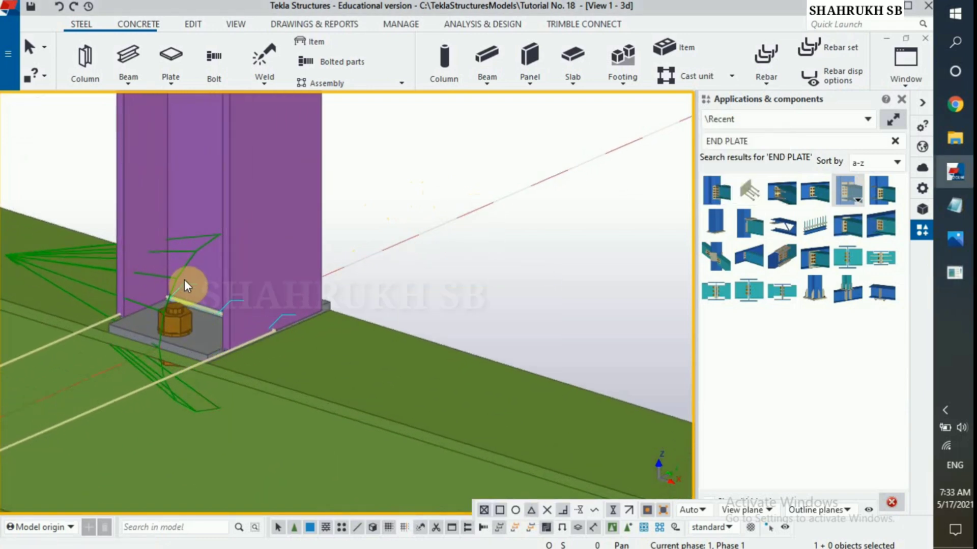
click(182, 273)
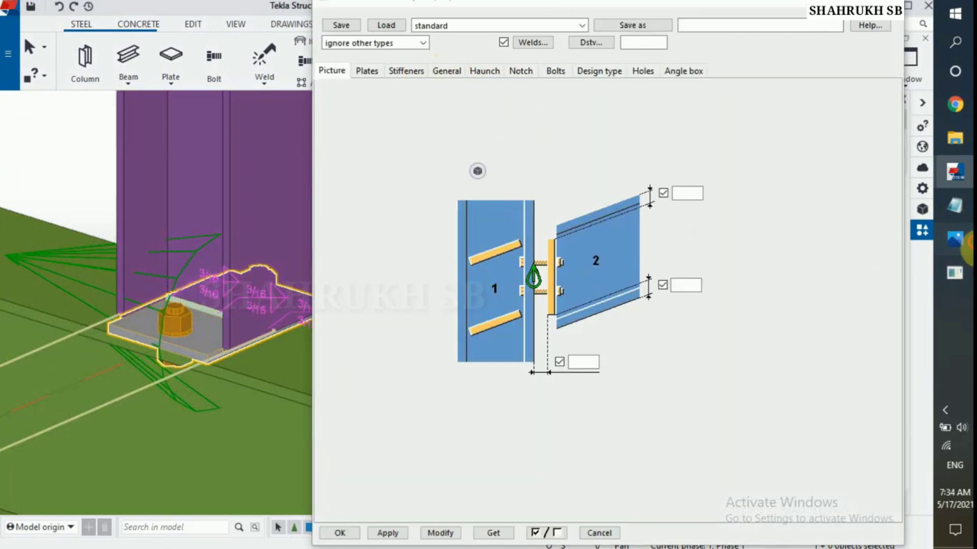
click(954, 238)
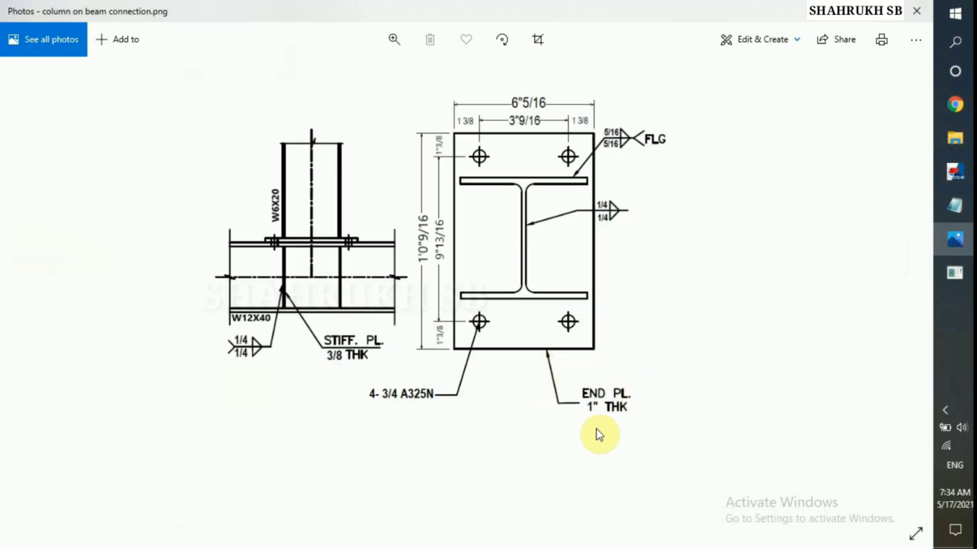
click(956, 239)
click(370, 70)
text(1)
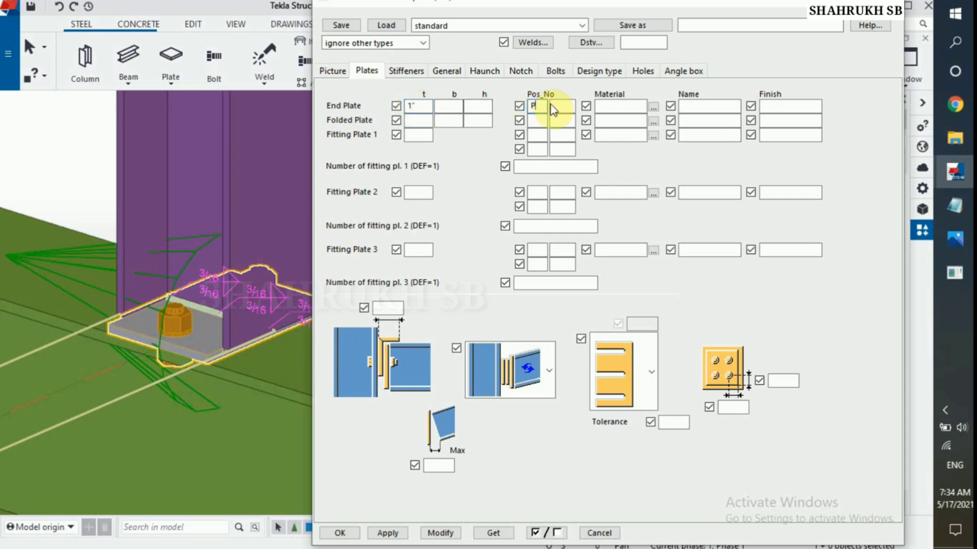
text(1)
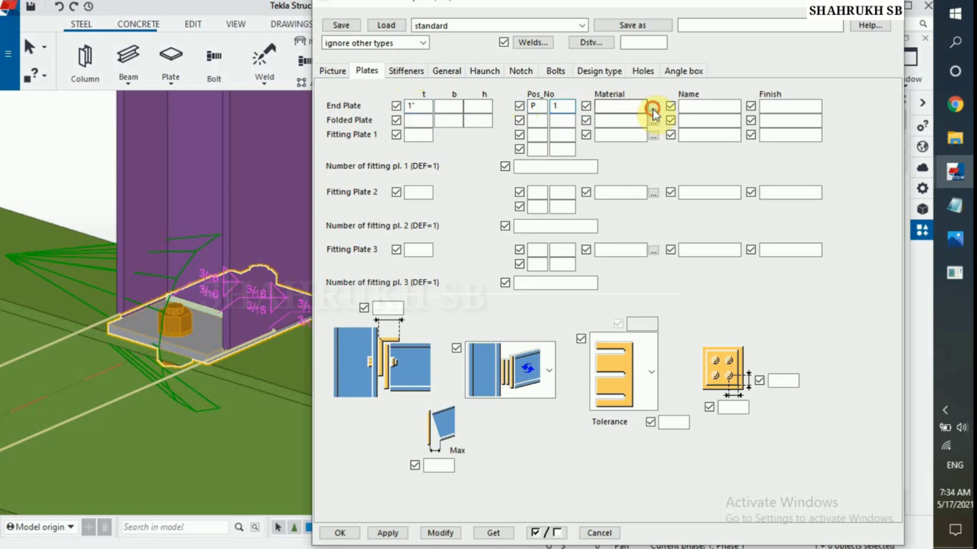
Step: Set the end plate's material to steel grade A36 from the material catalog
click(653, 108)
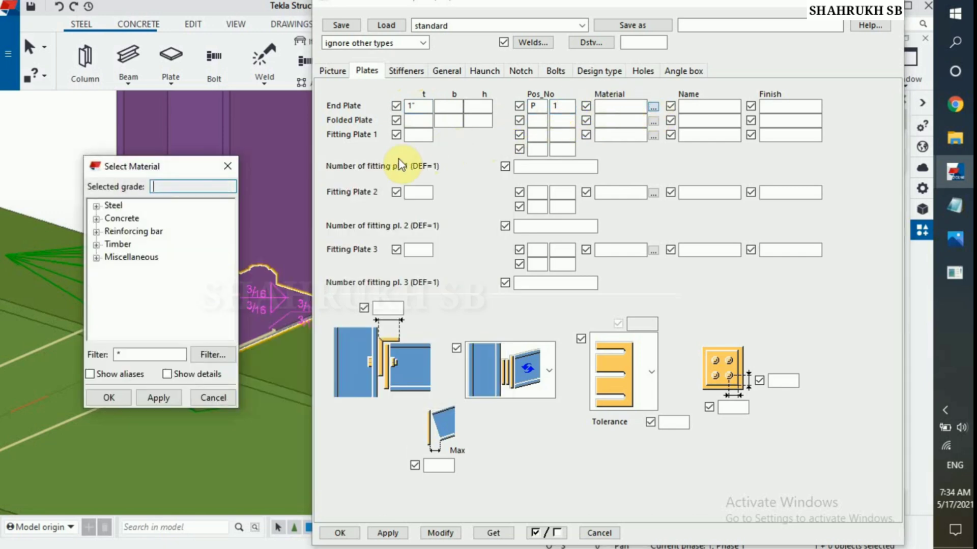
double_click(114, 208)
scroll(112, 300, down, 2)
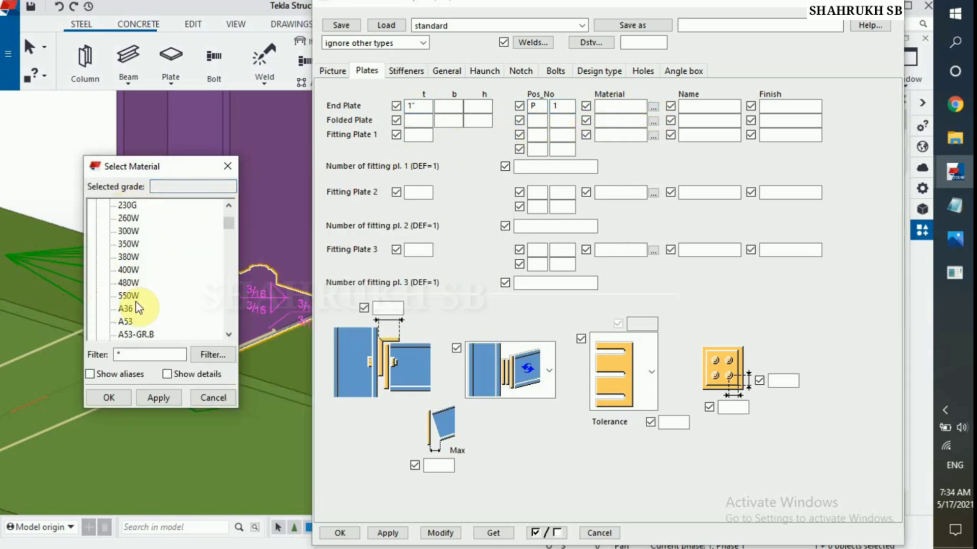
double_click(130, 311)
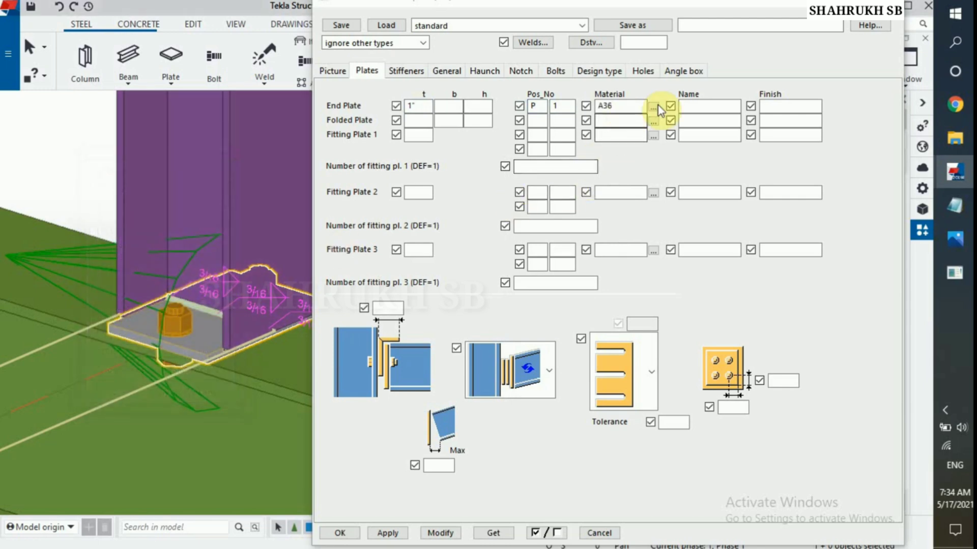
Step: Name the end plate END PLATE and set the thicknesses of the folded plate and fitting plate 1 to 0
click(698, 108)
text(END)
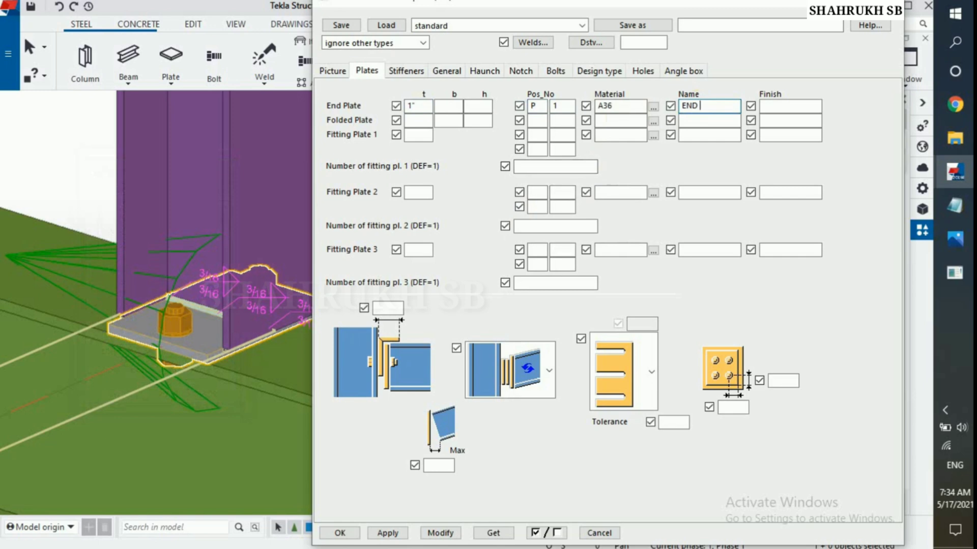
text( PLATE)
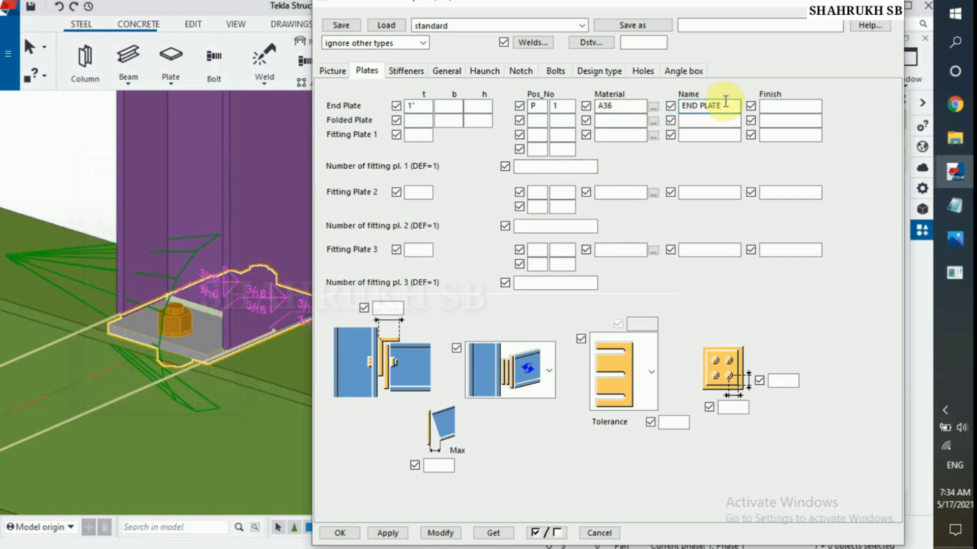
click(417, 123)
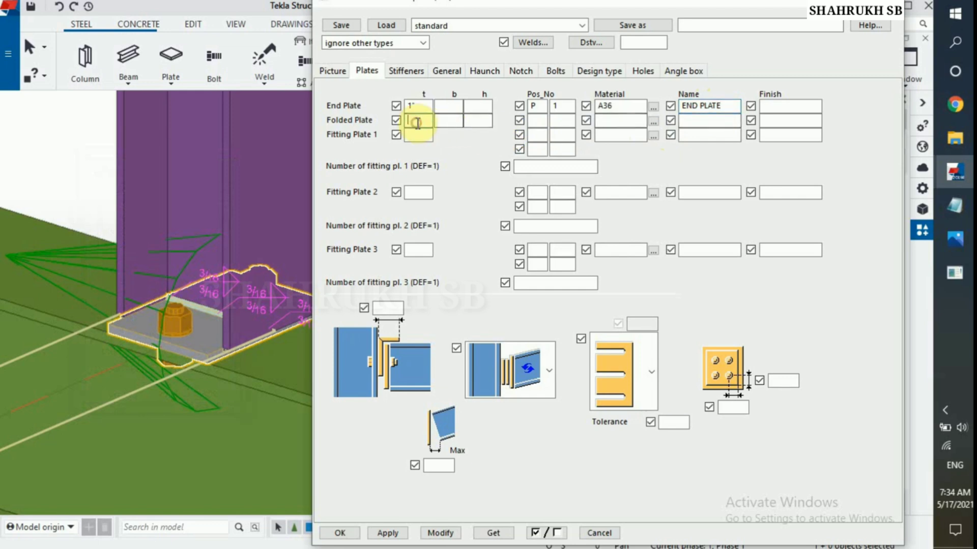
text(0)
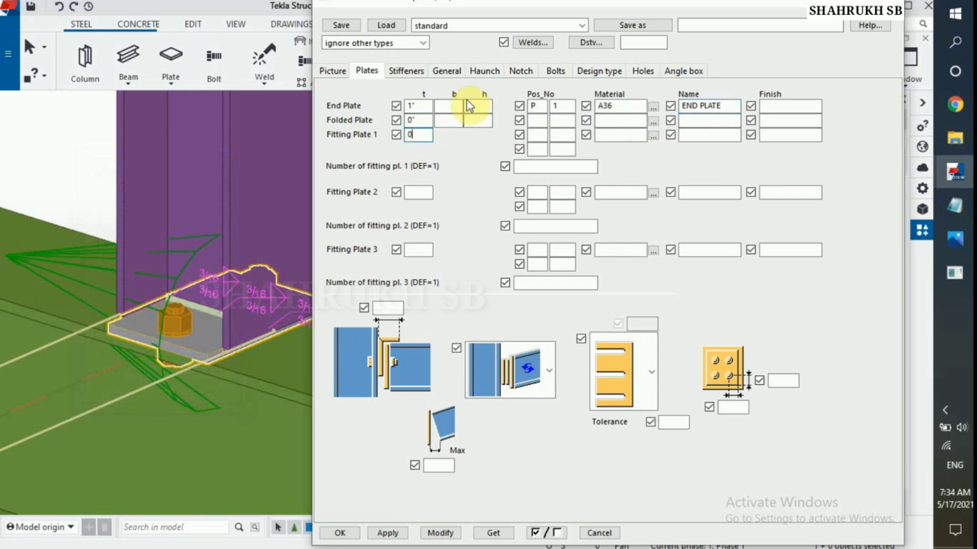
Step: Check the stiffener thickness in the reference drawing and set all four stiffeners (Top NS, Top FS, Bottom NS, Bottom FS) to 3/8 thick
click(422, 73)
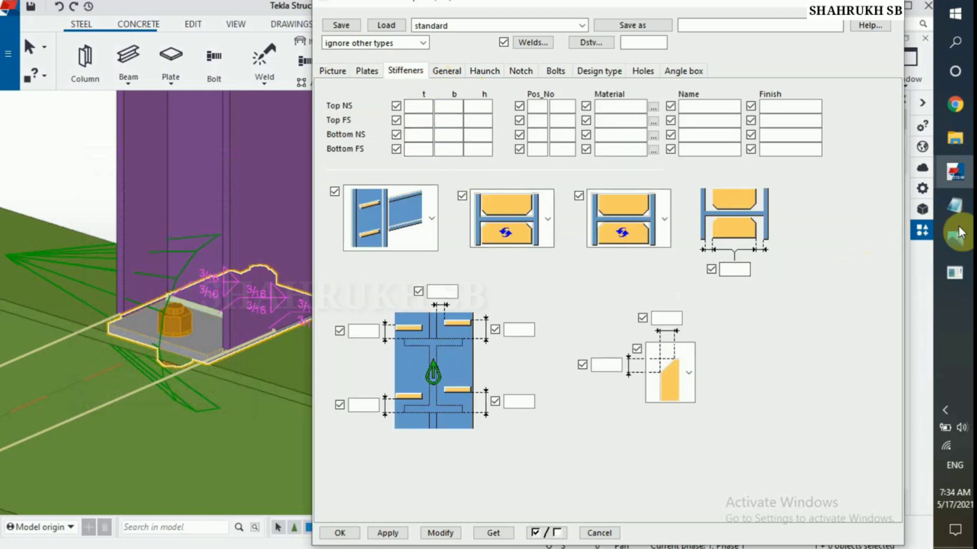
click(955, 239)
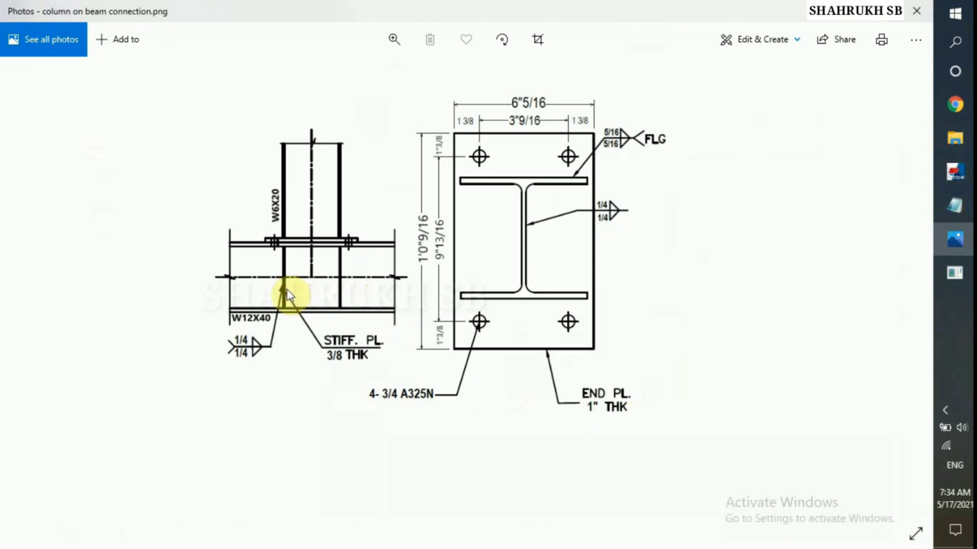
click(951, 243)
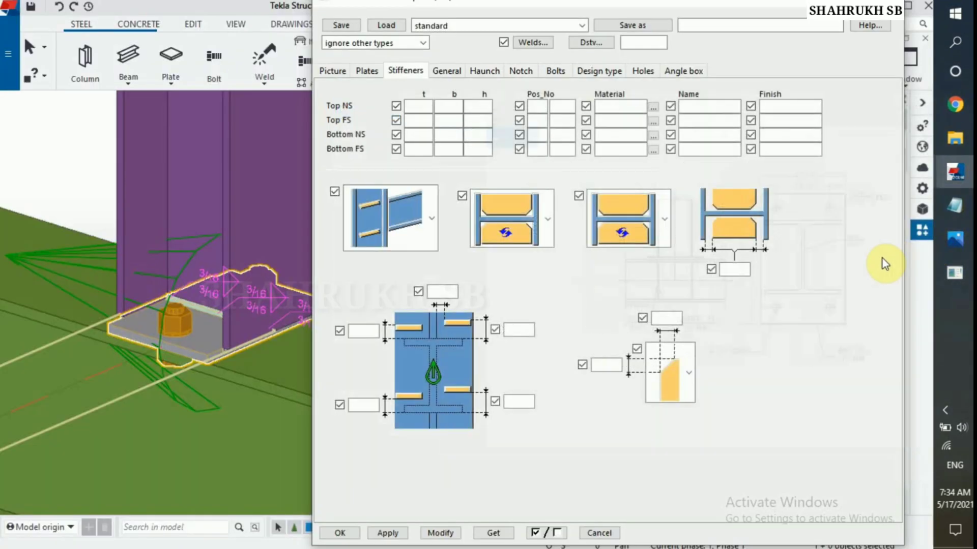
click(427, 106)
text(3/8)
drag(429, 106, 395, 123)
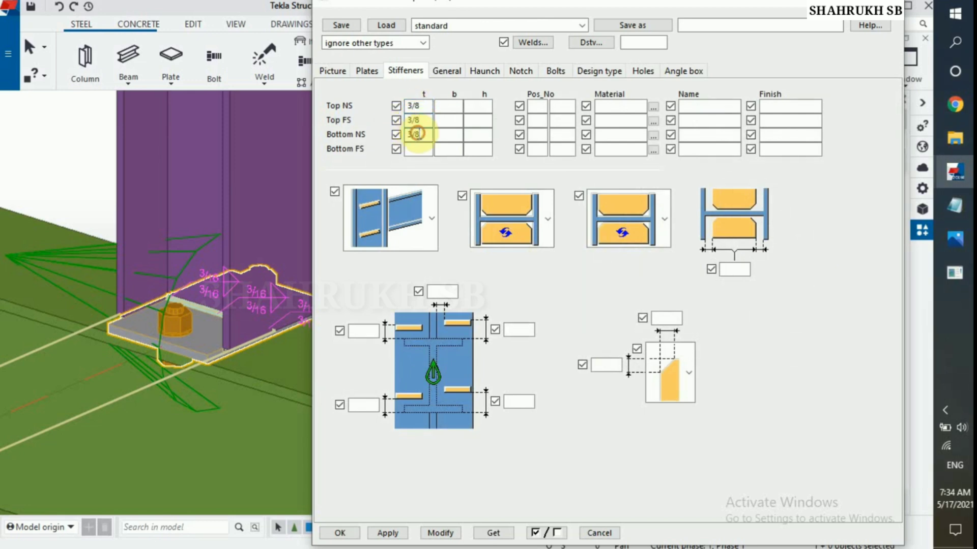
text(3/8)
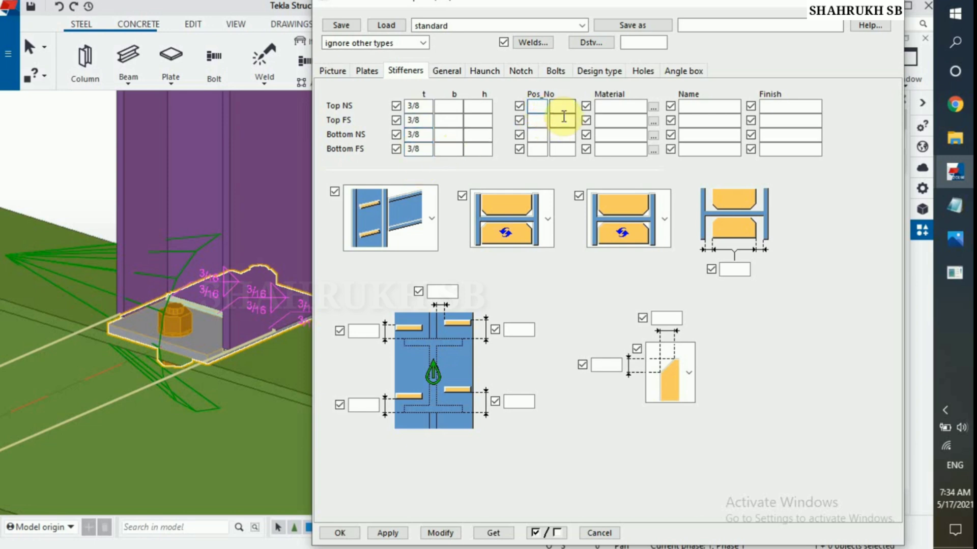
Step: Give all four stiffeners the position number prefix P and start number 1
text(P)
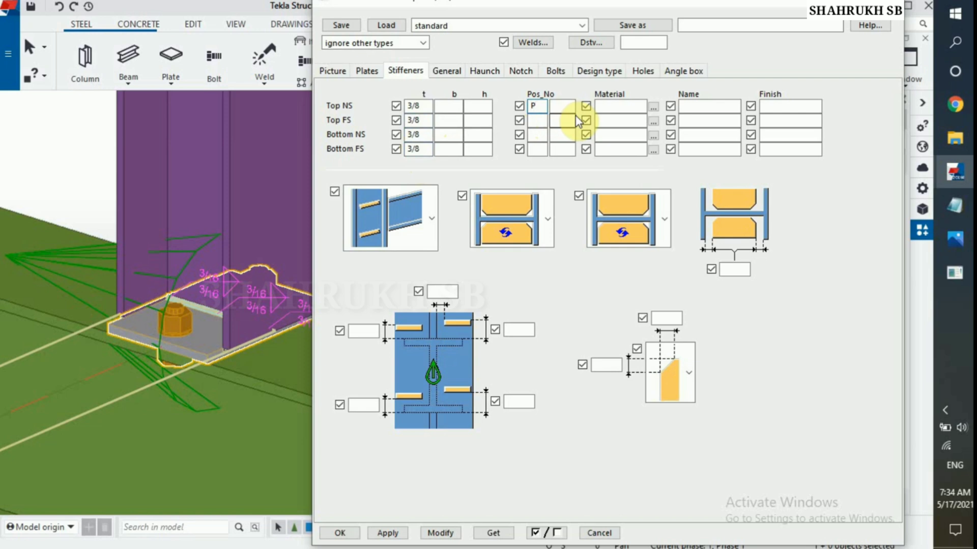
text(1)
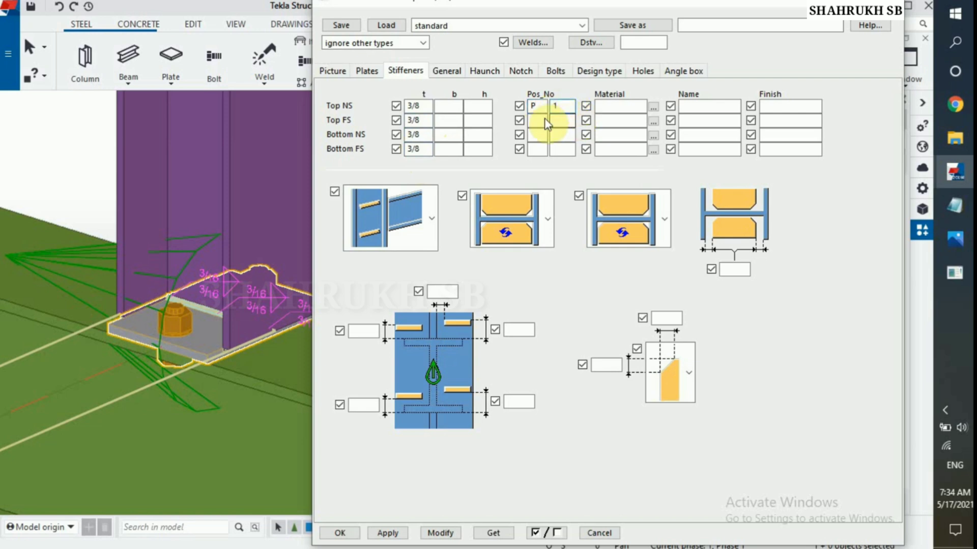
text(P)
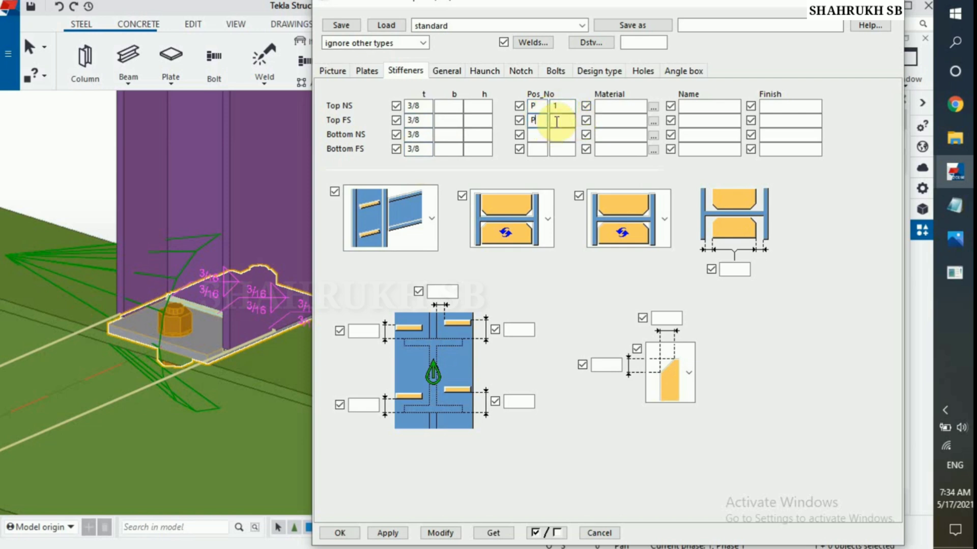
click(556, 121)
text(1)
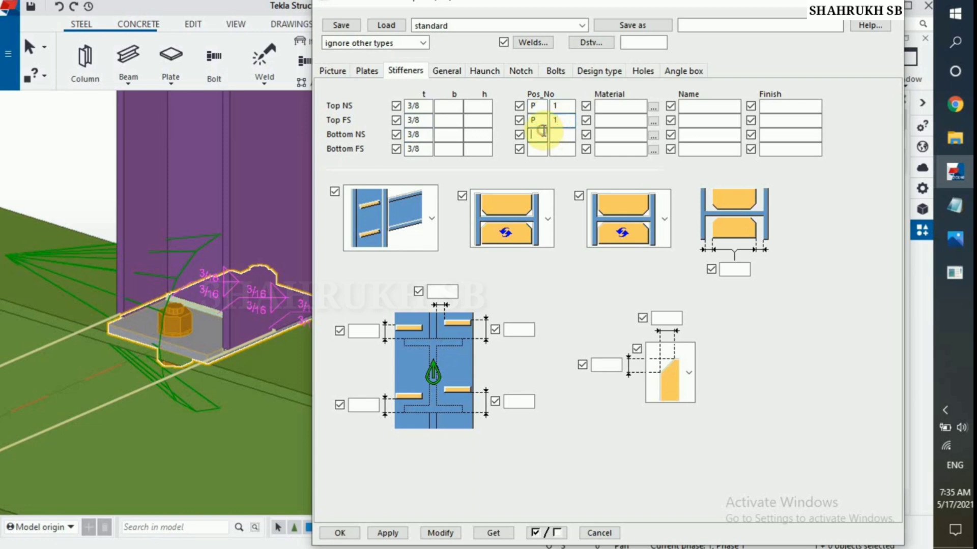
click(543, 133)
text(P)
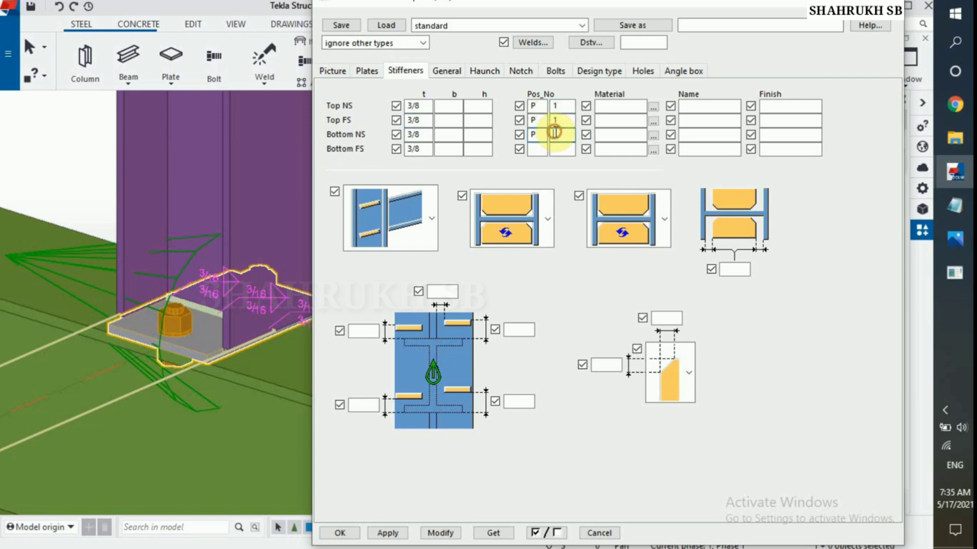
text(1)
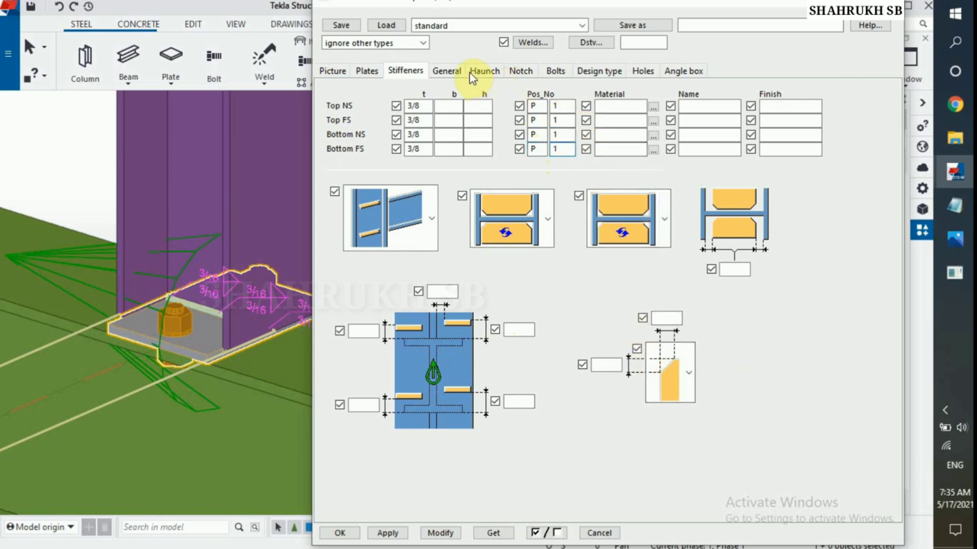
Step: Set the material of all four stiffeners to steel grade A36
click(653, 106)
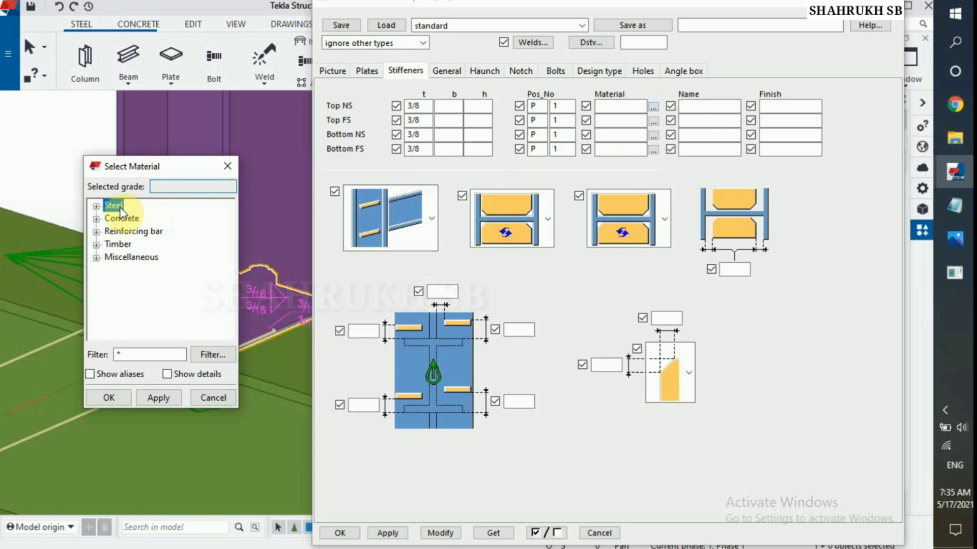
double_click(121, 209)
scroll(144, 288, down, 2)
click(127, 309)
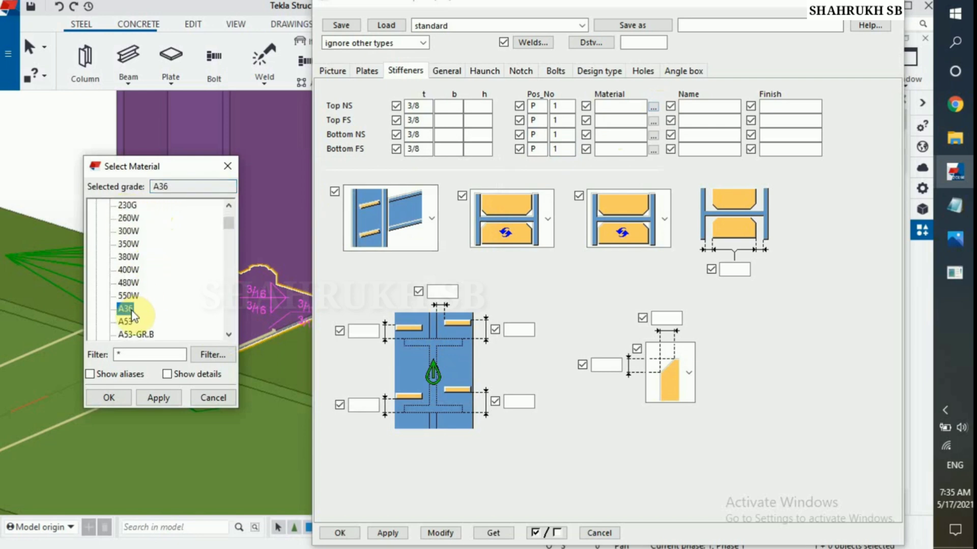
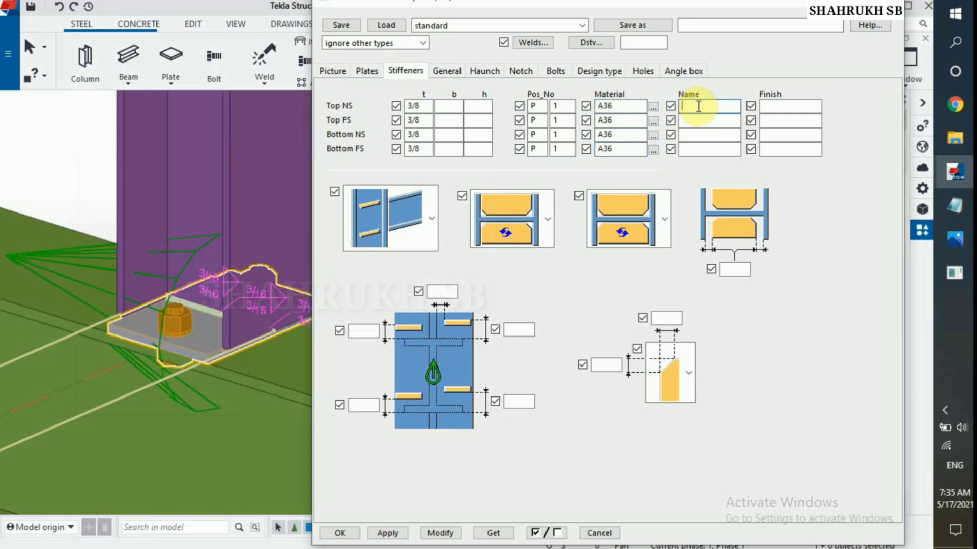
Step: Name all four stiffeners (Top NS, Top FS, Bottom NS, Bottom FS) STIFFENER
text(STIFFENR)
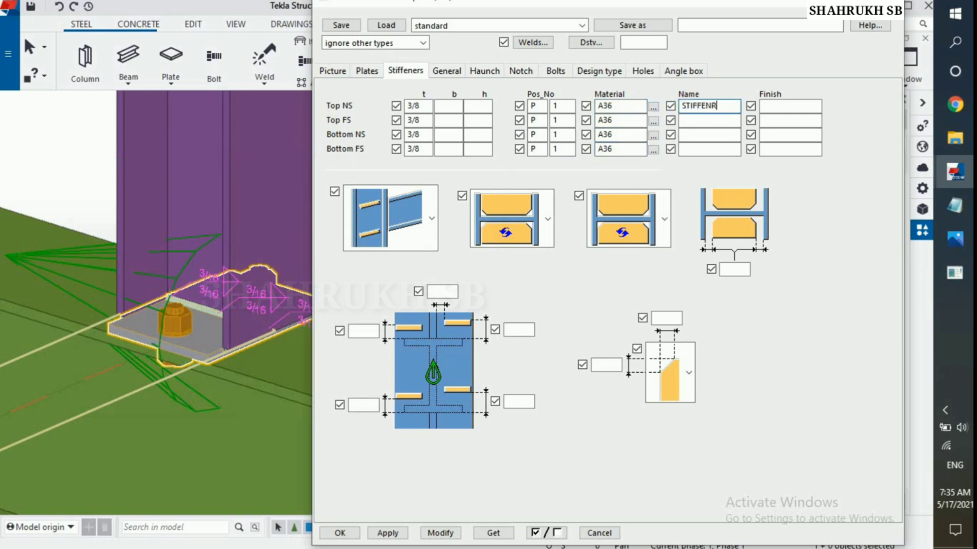
click(700, 107)
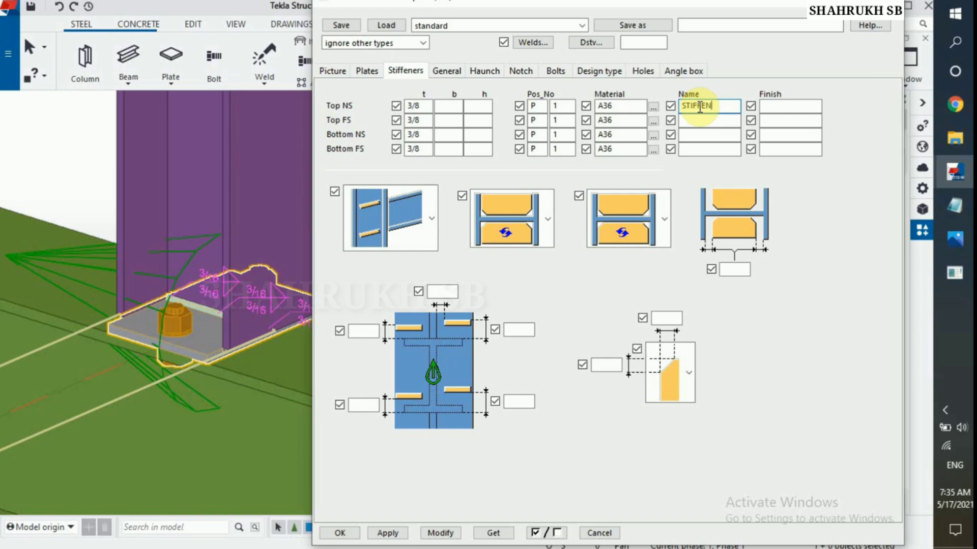
text(ER)
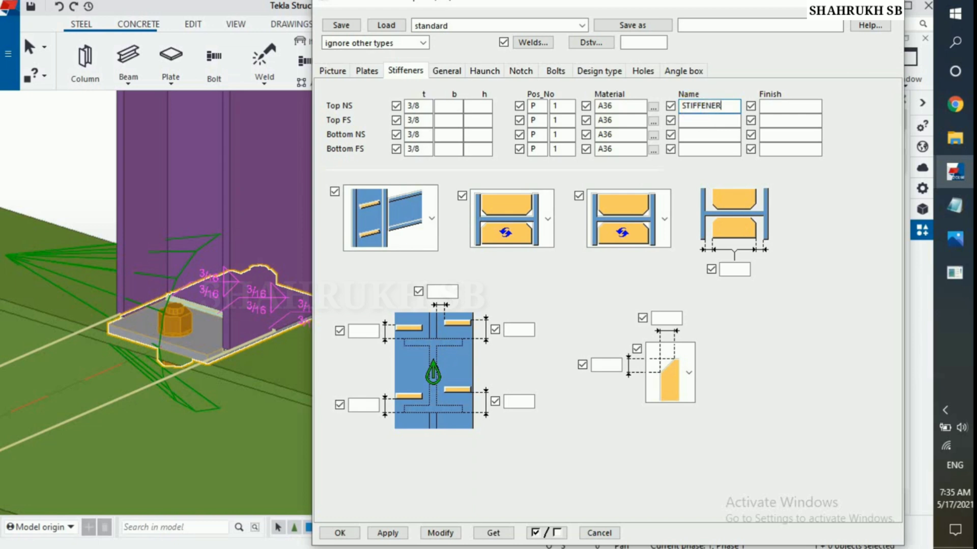
double_click(718, 107)
key(ctrl+c)
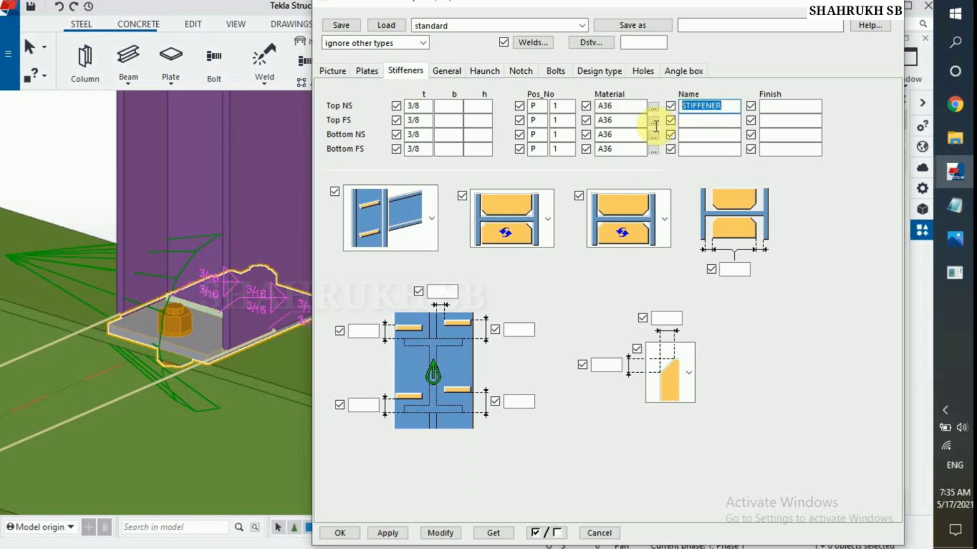
click(711, 120)
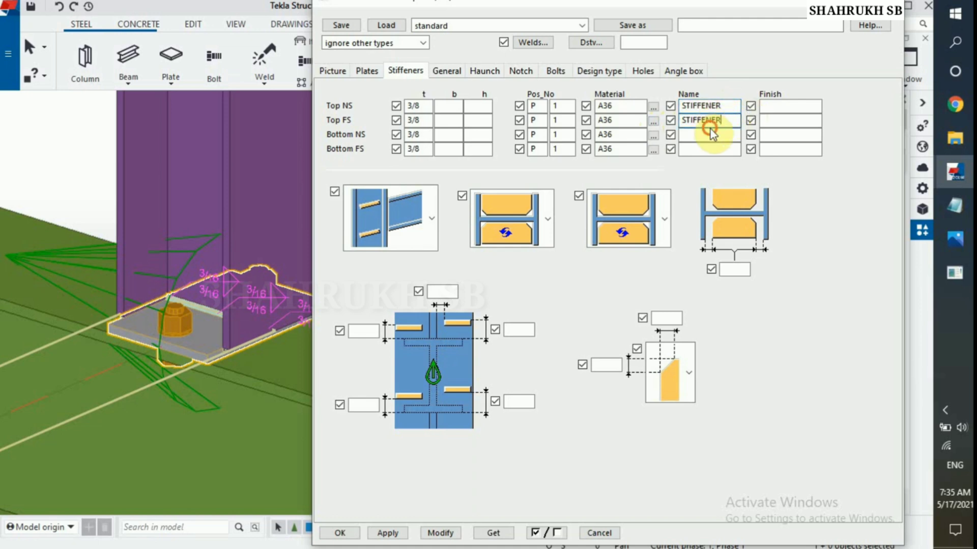
click(707, 134)
click(704, 149)
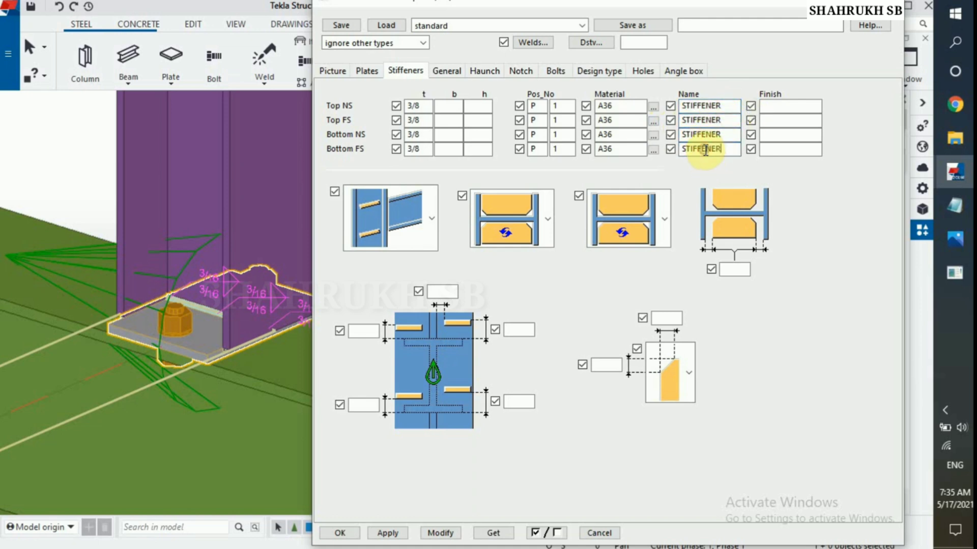
key(ctrl+v)
Step: Set the thickness of the haunch's top plate and bottom plate to 0
click(482, 109)
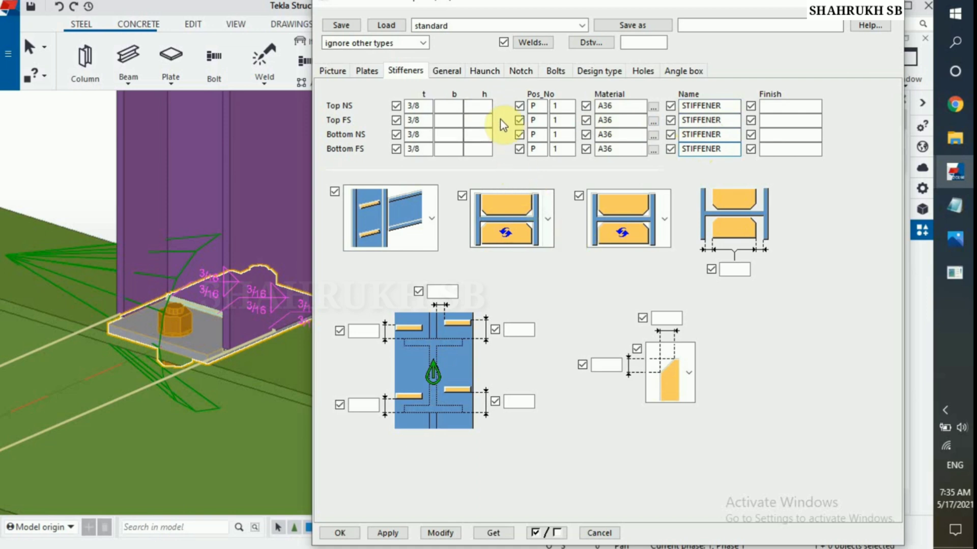
click(454, 74)
click(484, 72)
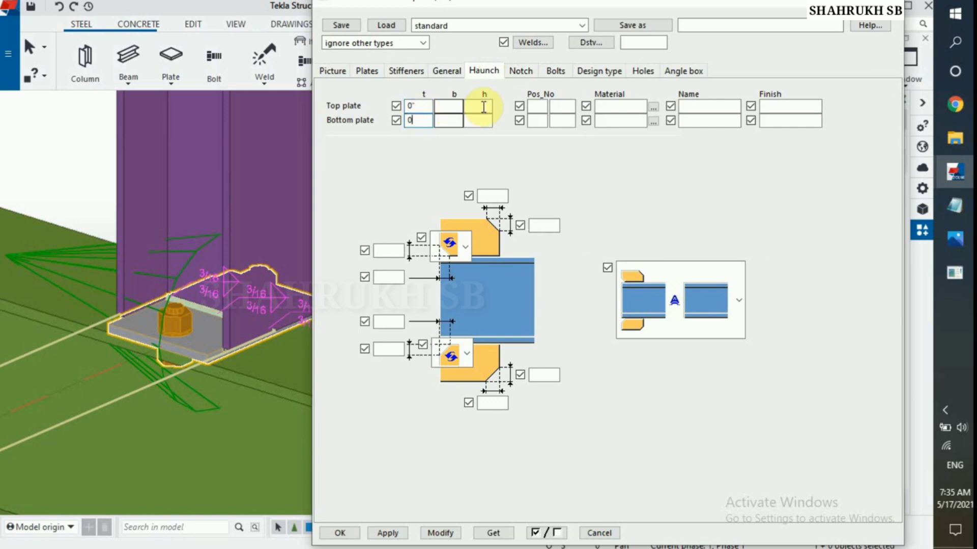
Step: Check the bolt specification in the reference drawing and set the connection's bolt size to 3/4 and bolt standard to A325N
click(524, 72)
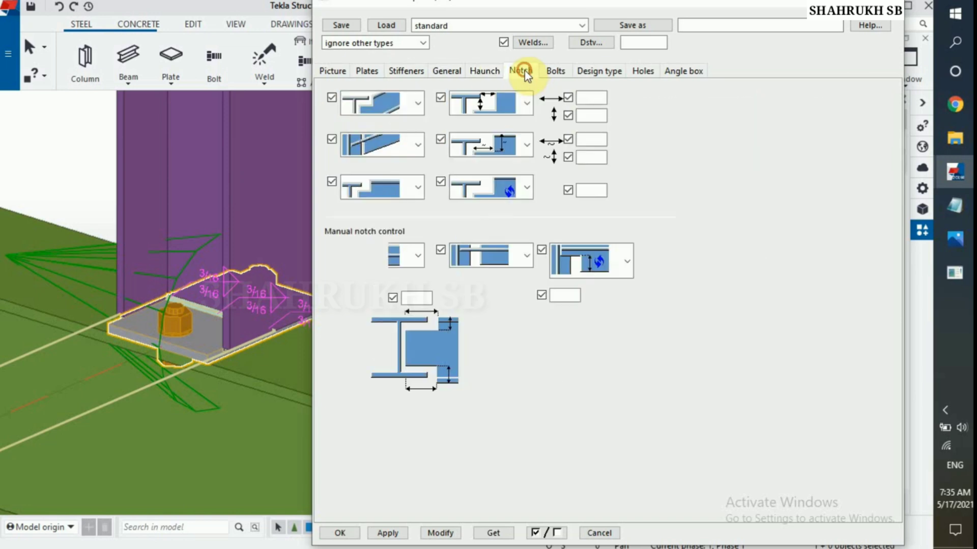
click(555, 71)
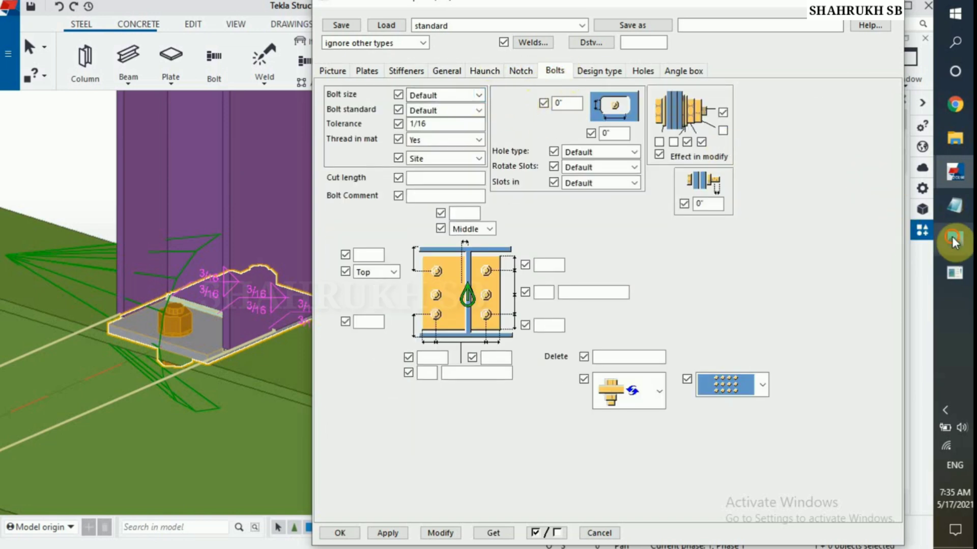
click(951, 236)
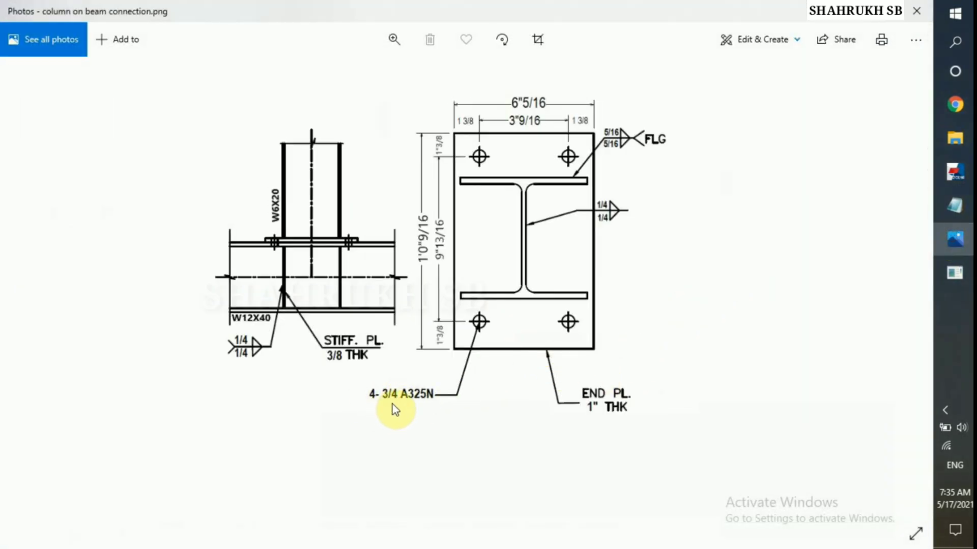
click(958, 274)
click(473, 99)
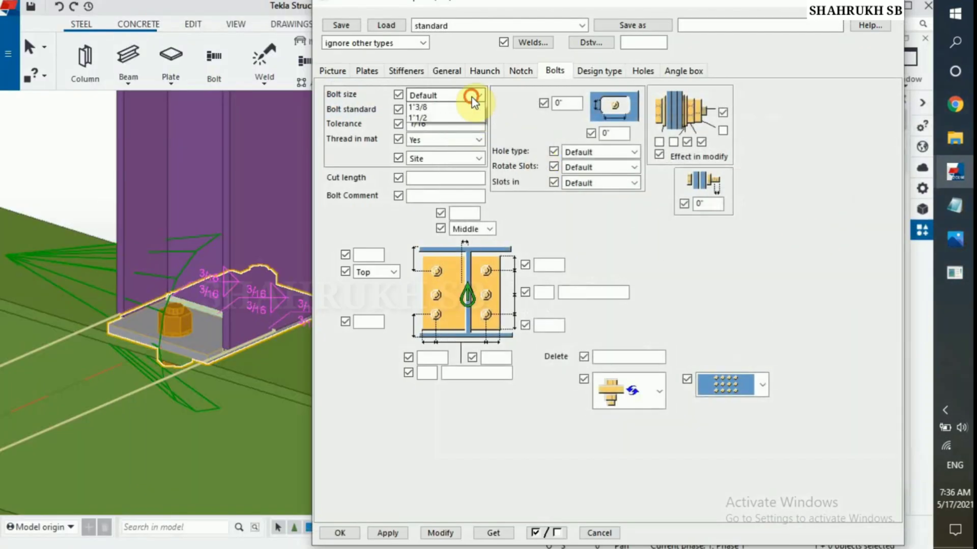
click(440, 145)
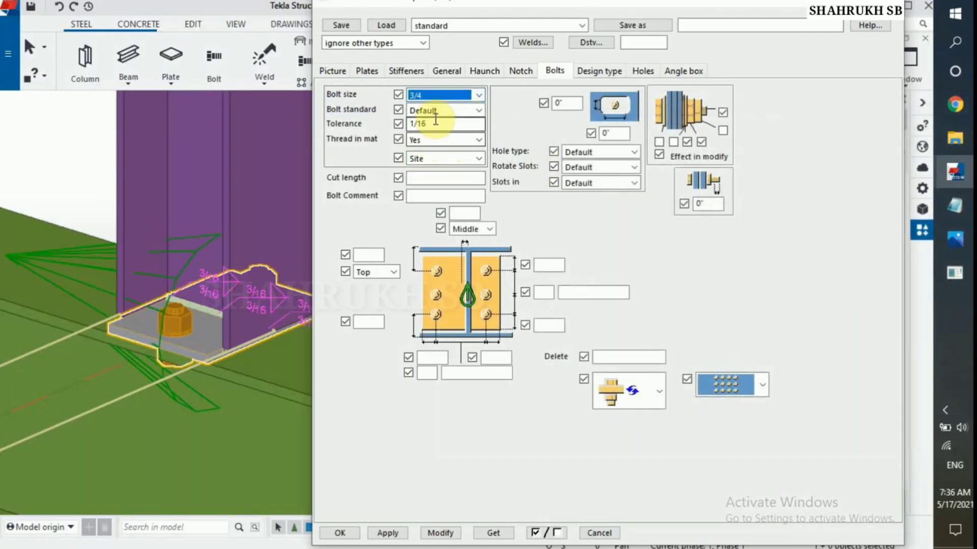
click(435, 110)
click(429, 146)
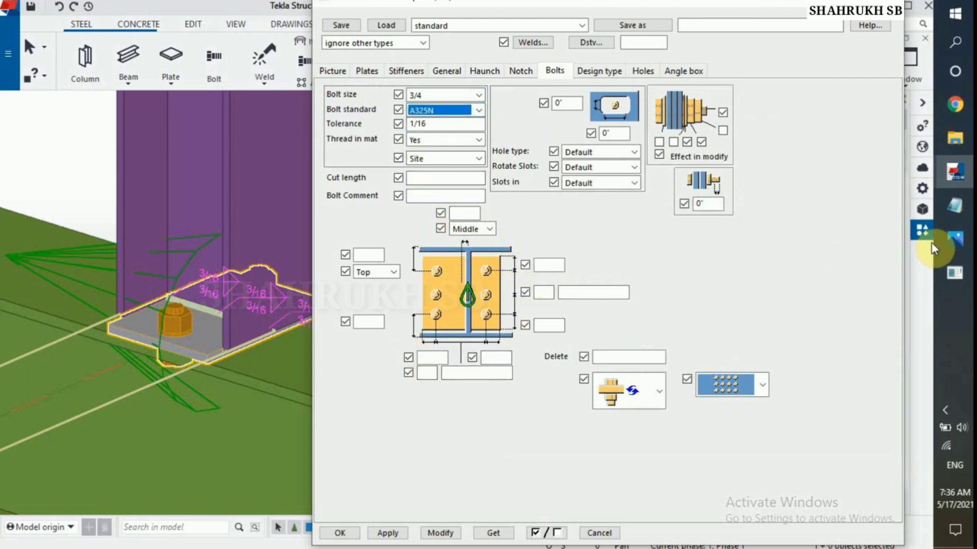
Step: Consult the reference drawing and set the vertical reference position of the bolt group to Middle
click(956, 239)
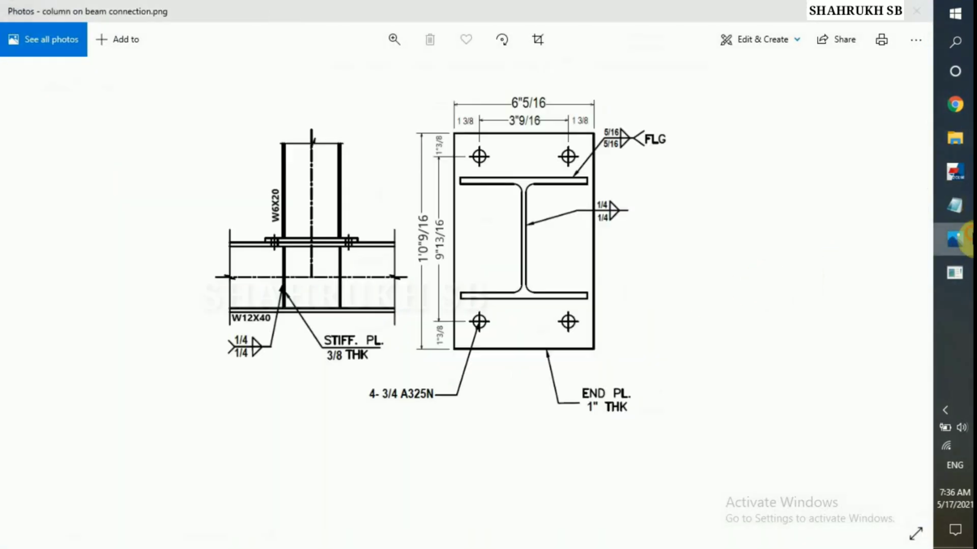
click(955, 239)
click(374, 273)
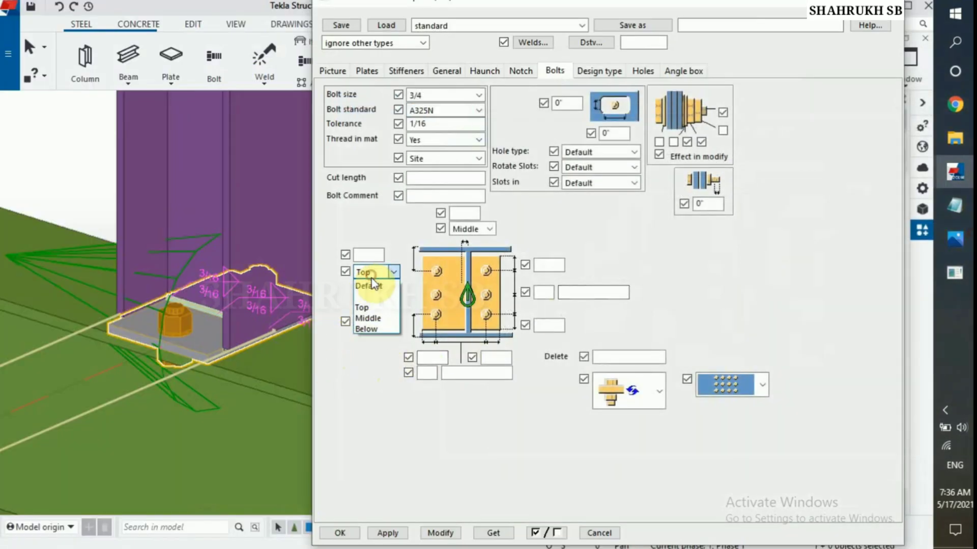
click(374, 319)
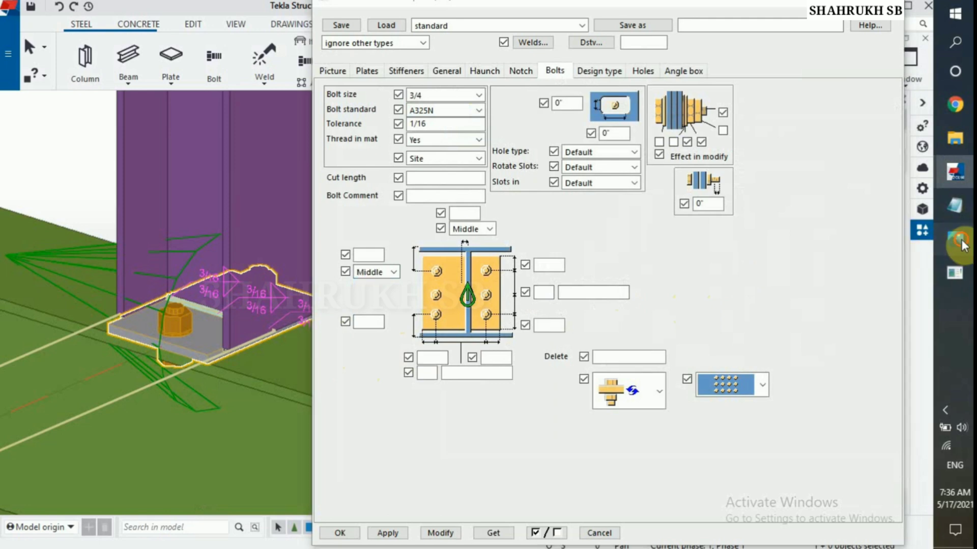
Step: Following the reference drawing, set the horizontal bolt layout to 2 bolts spaced 3"9/16, with edge distances of 1"3/8 on both sides
click(956, 240)
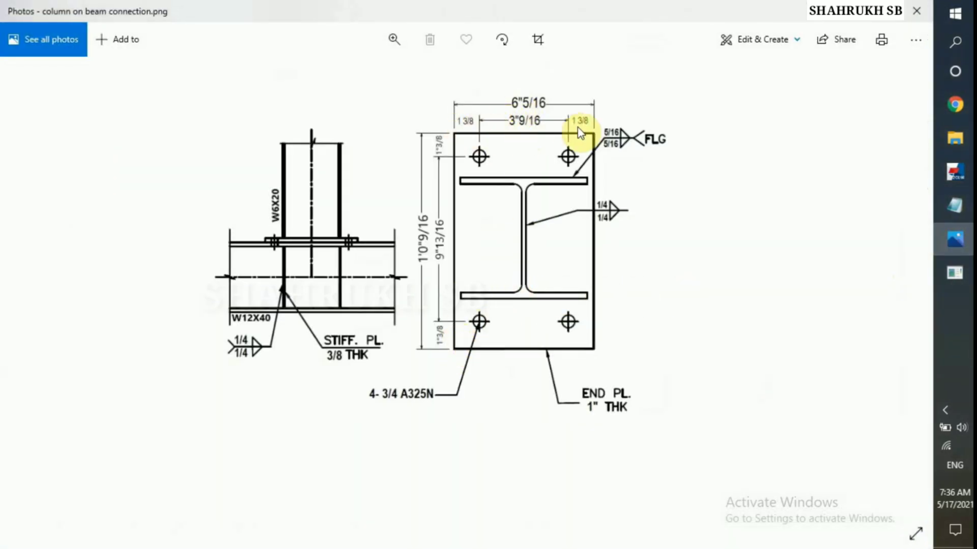
click(939, 240)
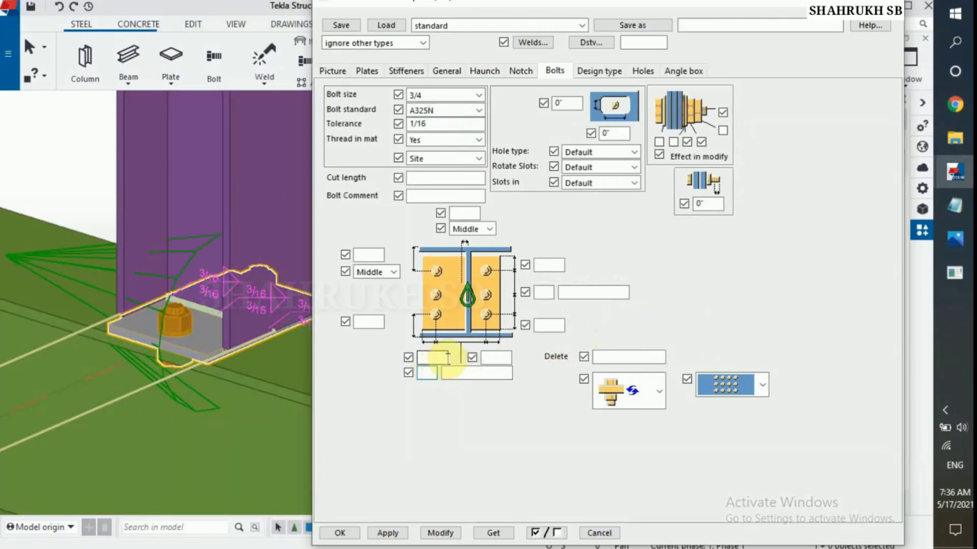
text(2)
click(955, 239)
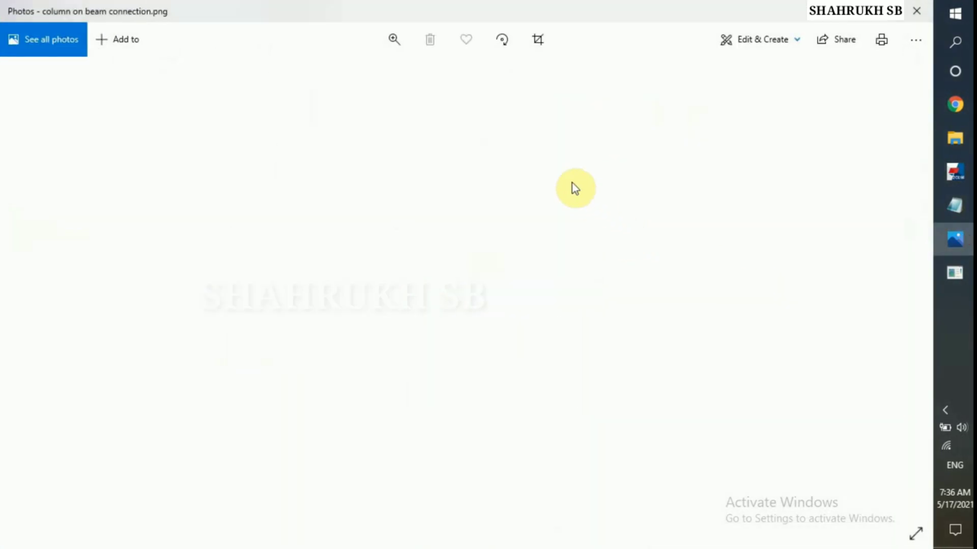
click(955, 238)
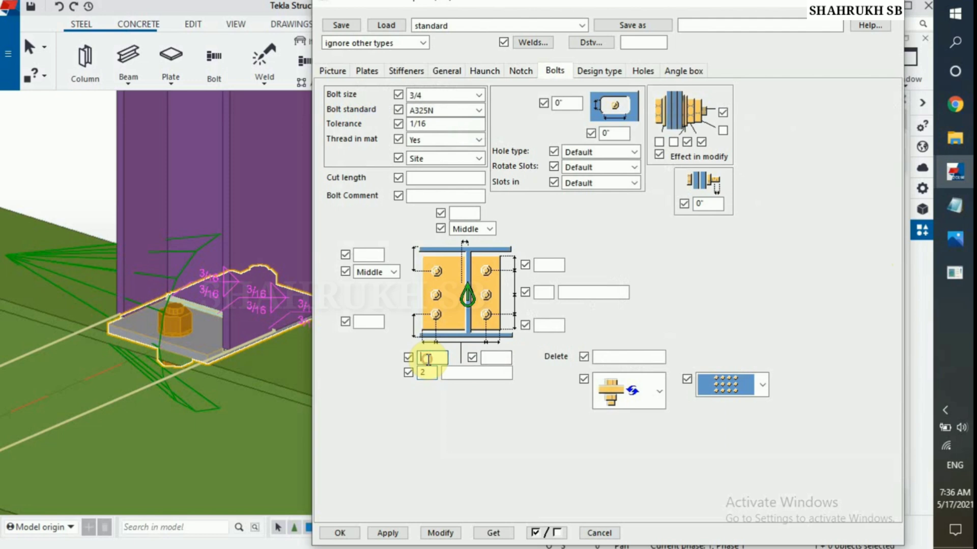
text(11)
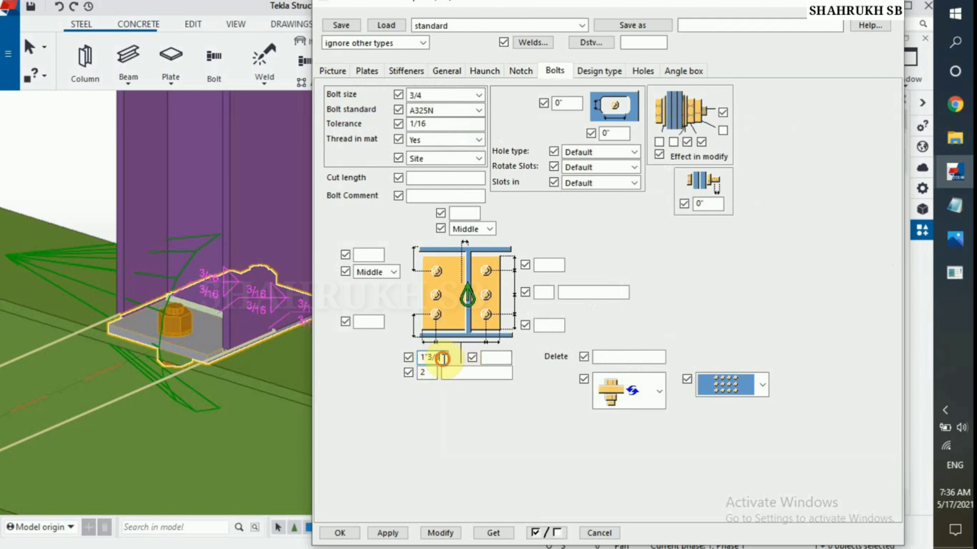
drag(442, 359, 388, 366)
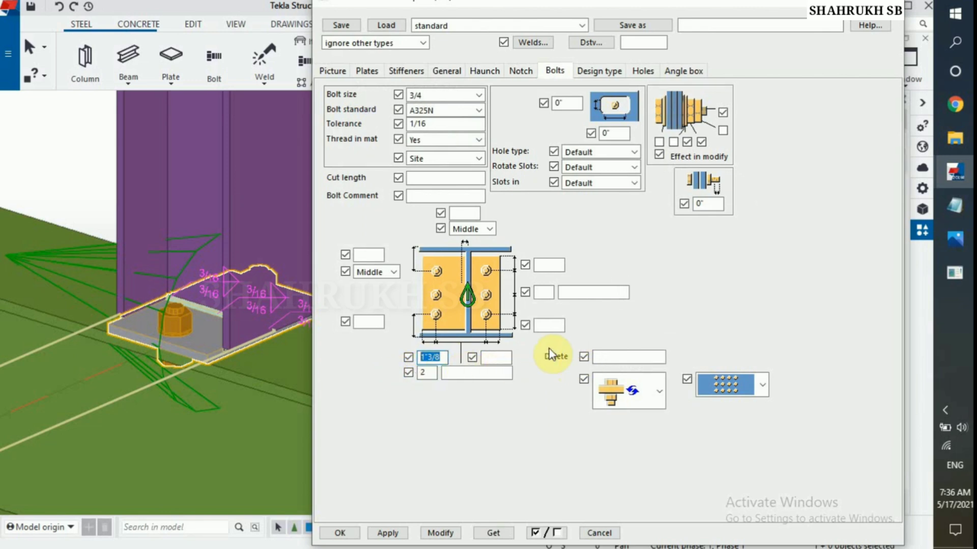
click(492, 358)
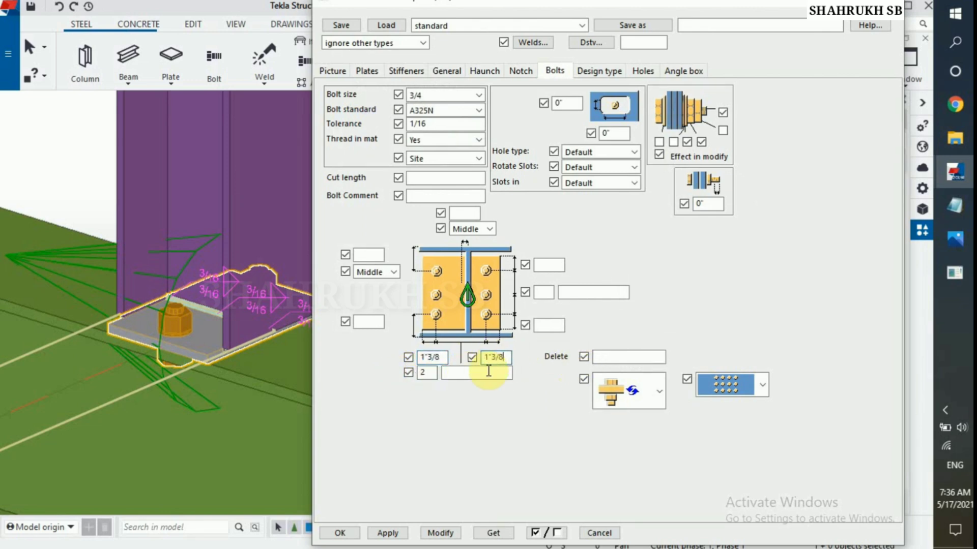
click(952, 240)
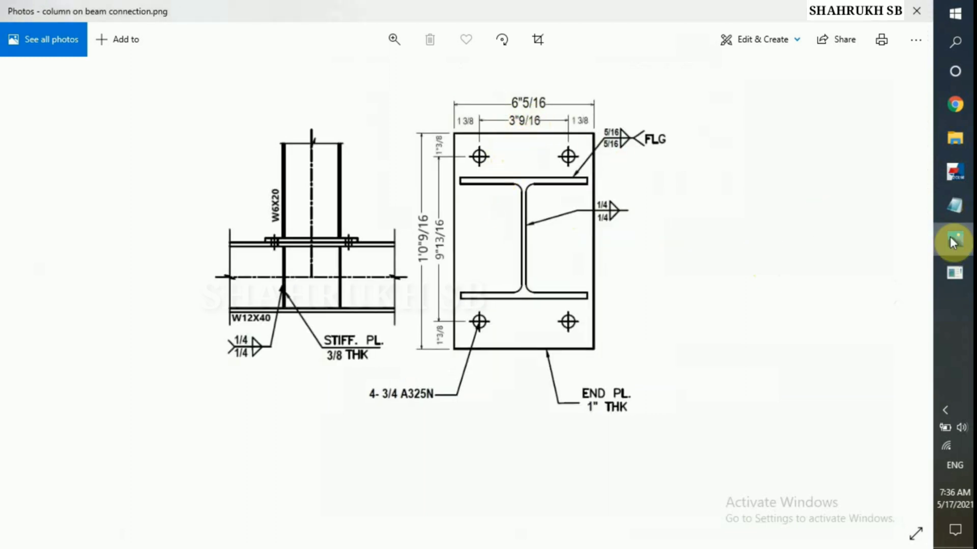
click(953, 240)
text(3"9/16)
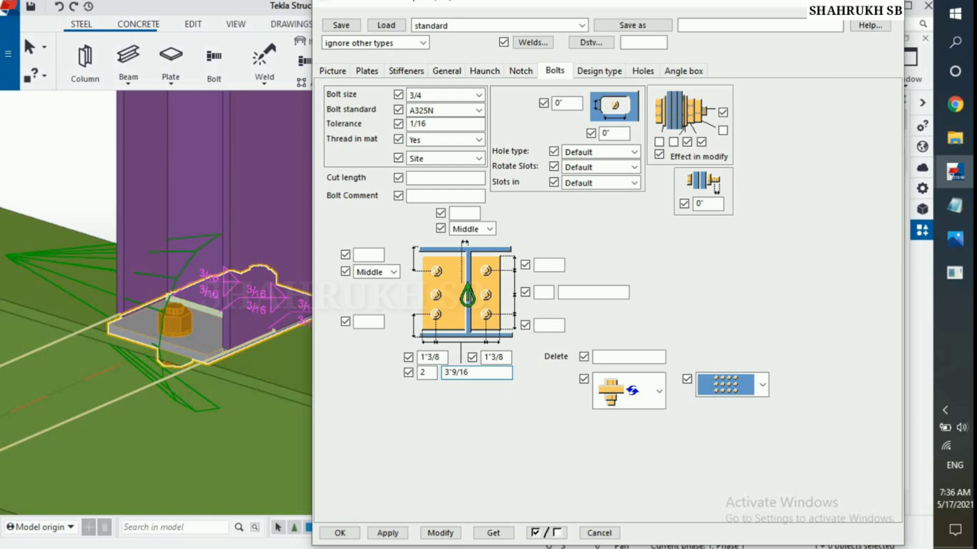
Step: Following the reference drawing, set the vertical bolt layout to 2 rows spaced 9"13/16, with upper and lower edge distances of 1"3/8
click(598, 265)
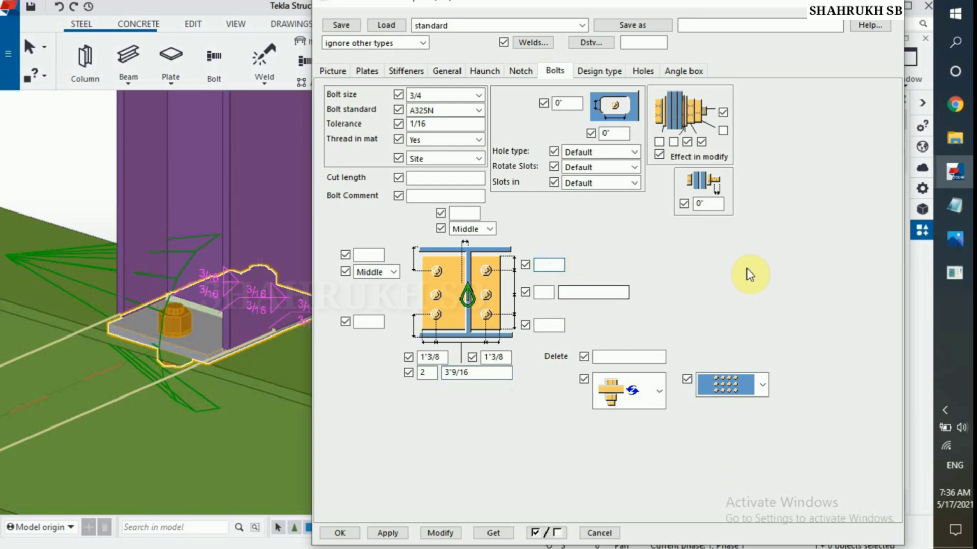
click(954, 240)
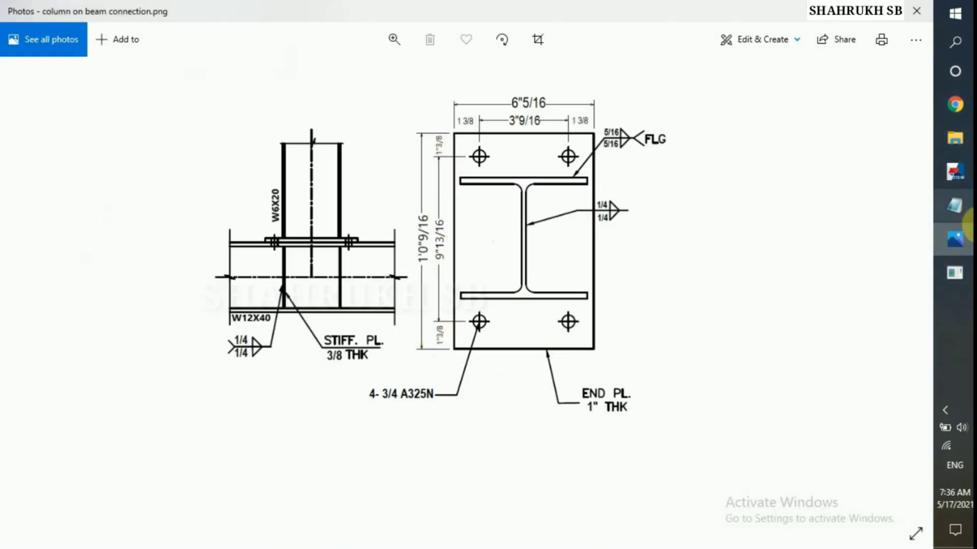
click(954, 172)
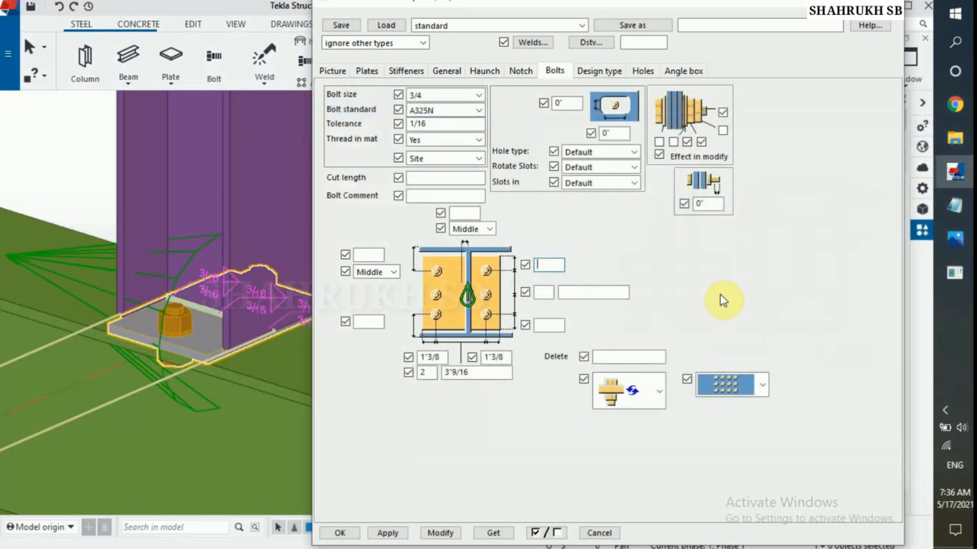
double_click(551, 263)
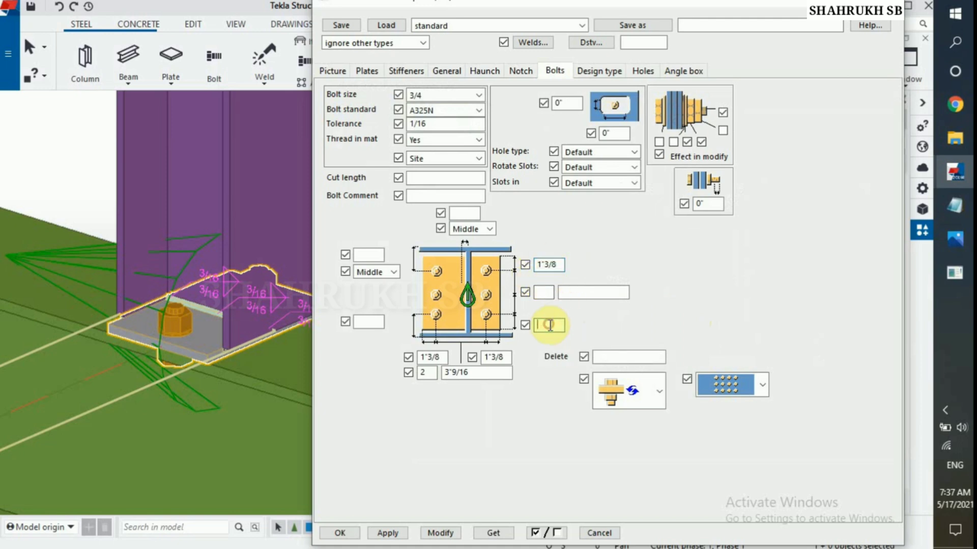
click(546, 291)
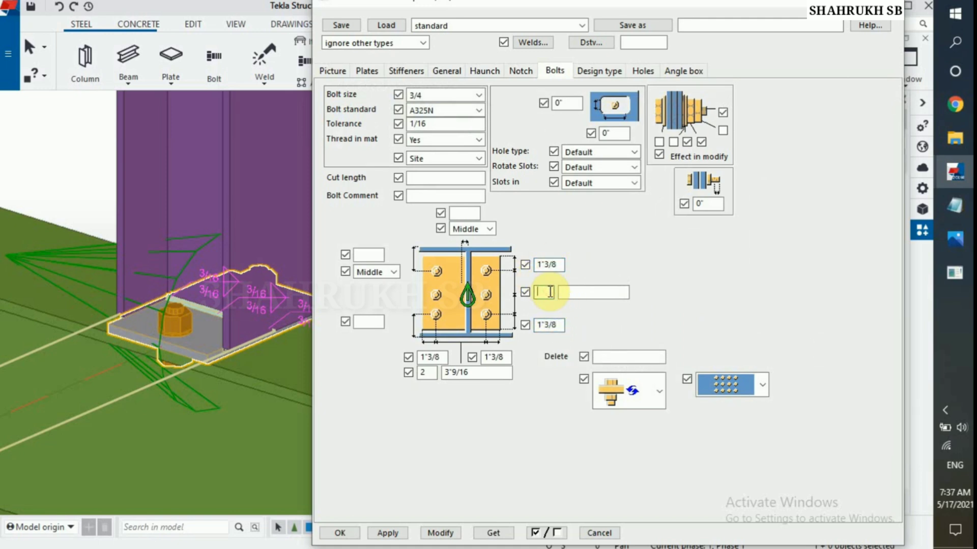
click(954, 242)
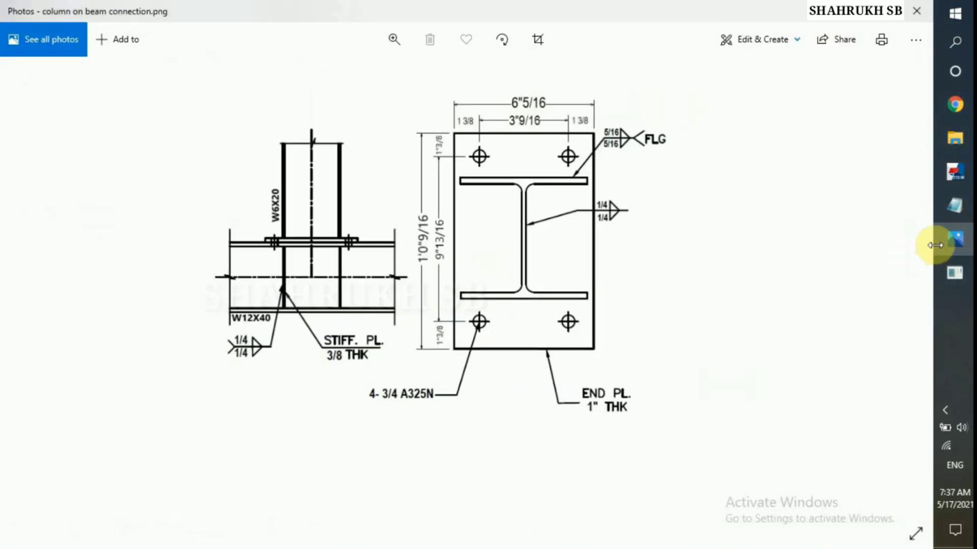
click(947, 233)
click(570, 291)
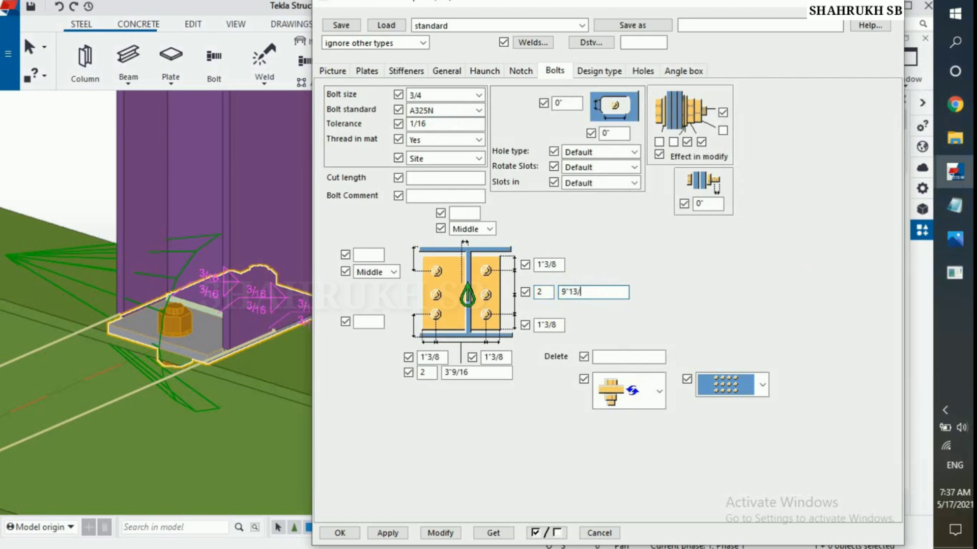
Step: Apply the edited plate, stiffener, haunch and bolt settings to the selected column-on-beam connection and inspect it in the model
click(520, 252)
scroll(300, 321, down, 2)
click(326, 433)
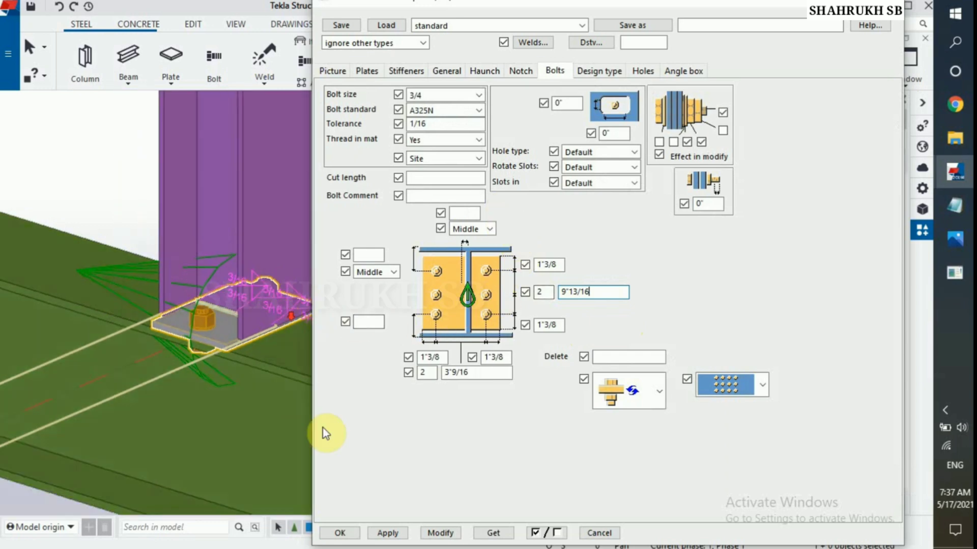
click(439, 532)
ctrl+middle_drag(318, 445, 286, 291)
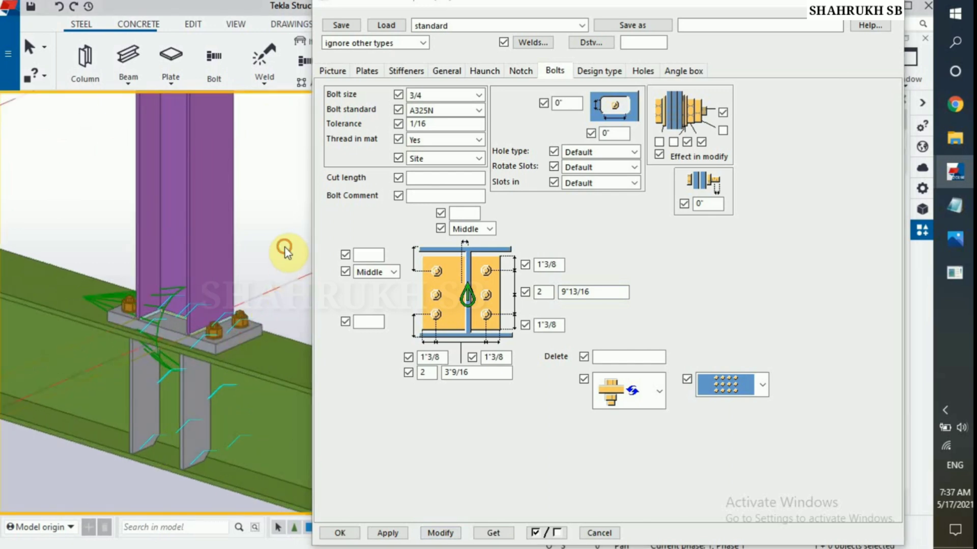
Step: Accept the connection properties, end the command and inspect the end plate, bolts, stiffeners and welds at the column base
click(244, 358)
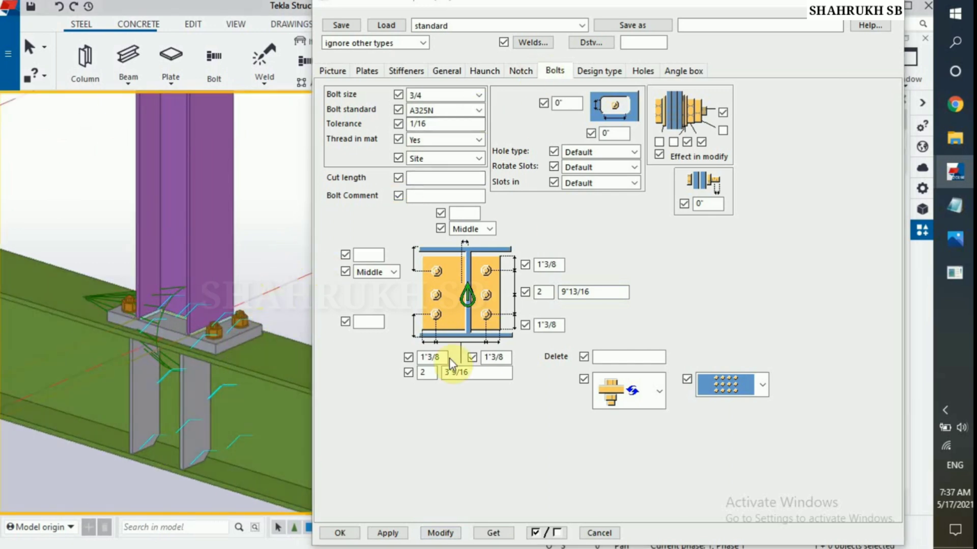
scroll(196, 487, up, 3)
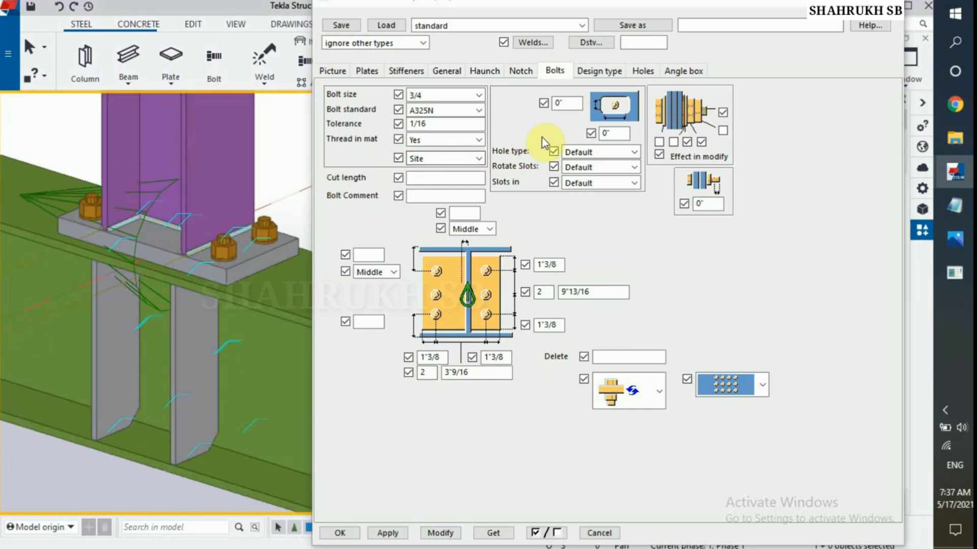
click(340, 533)
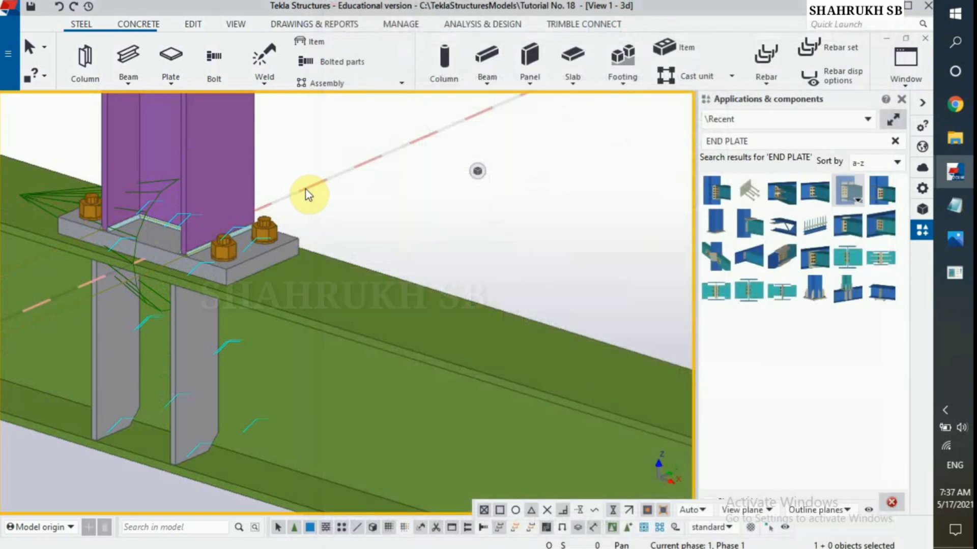
right_click(302, 183)
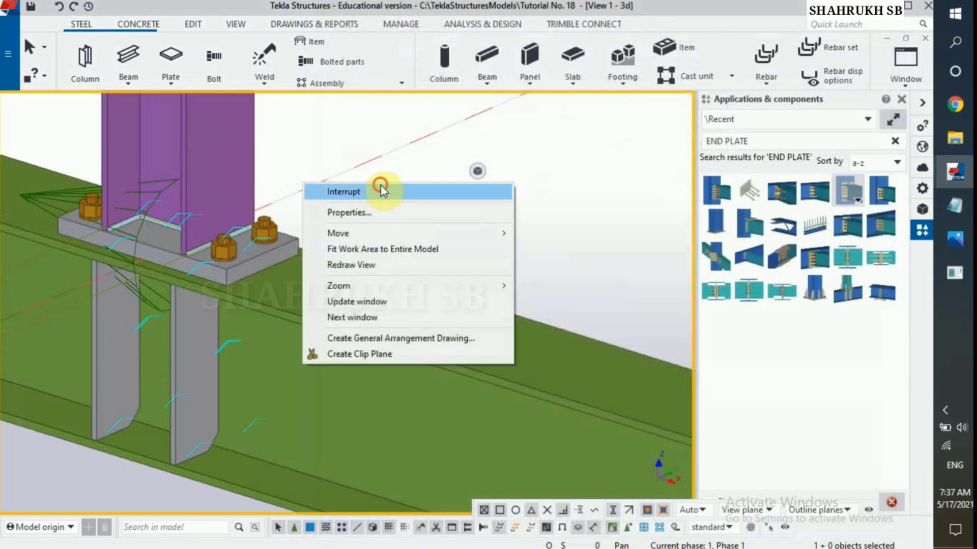
click(378, 191)
scroll(147, 213, up, 10)
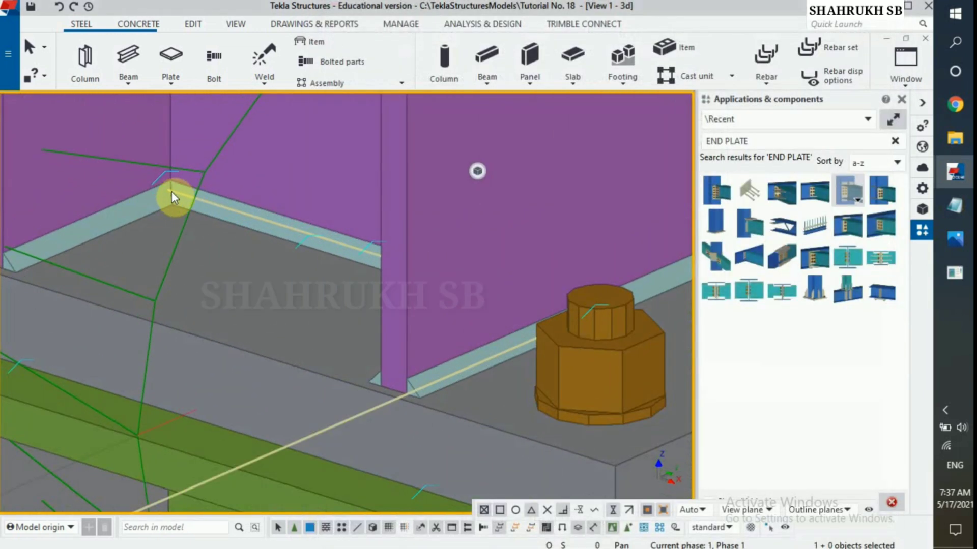
scroll(187, 227, down, 5)
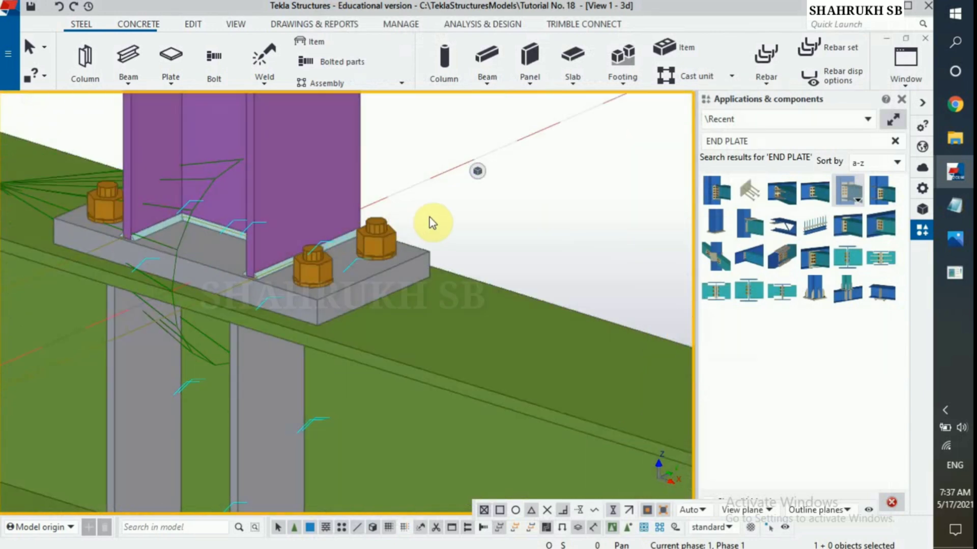
scroll(429, 218, down, 2)
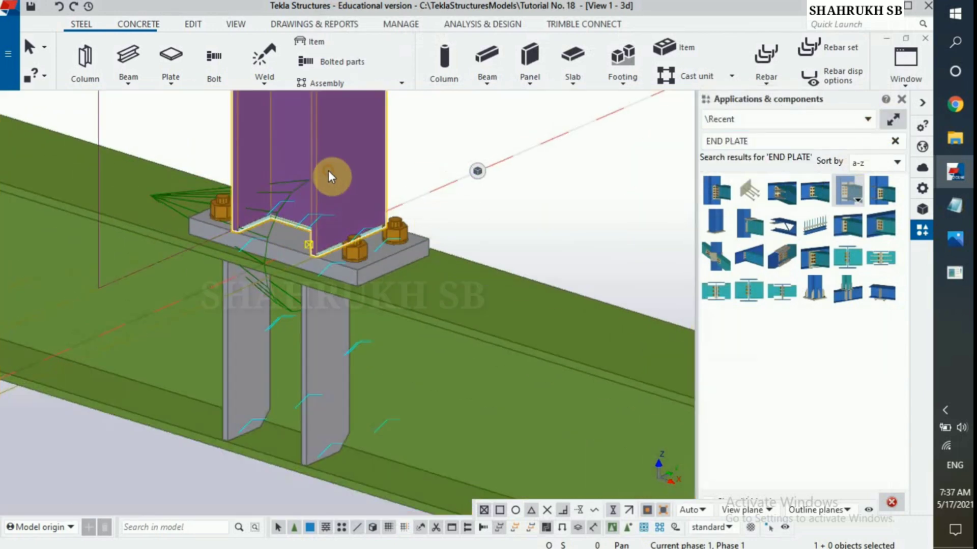
Step: Create the default views of the column-on-beam connection component and open its component front view at the end plate
right_click(291, 252)
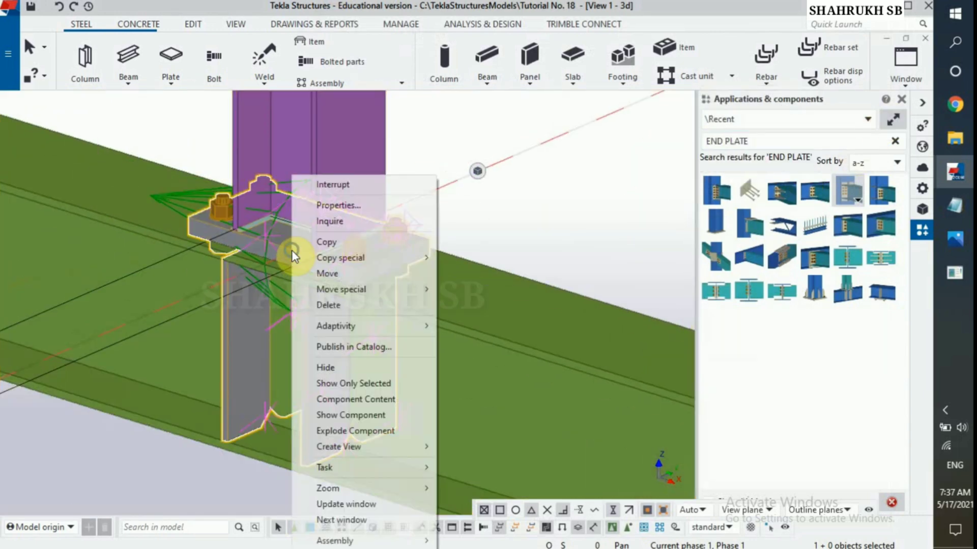
mouse_move(395, 451)
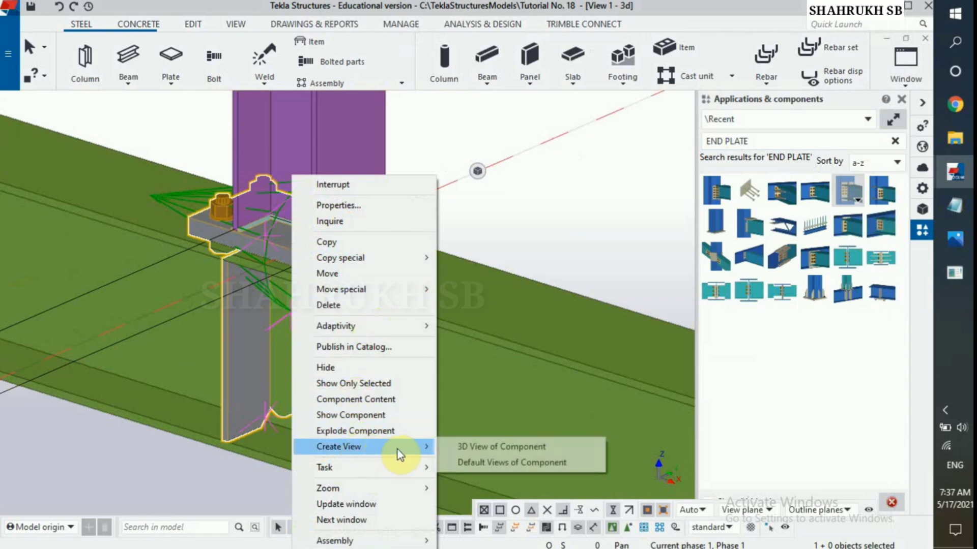
click(479, 460)
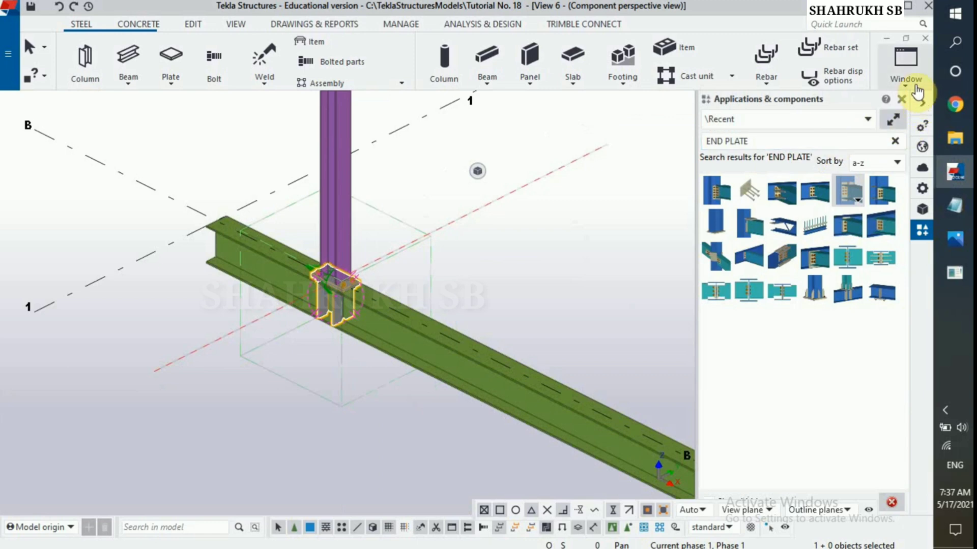
click(906, 71)
click(888, 206)
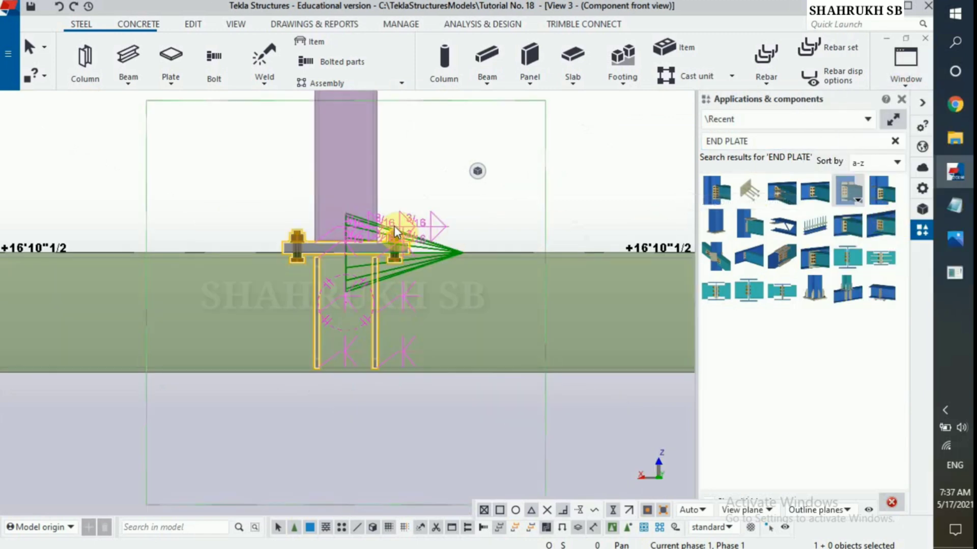
scroll(387, 219, up, 5)
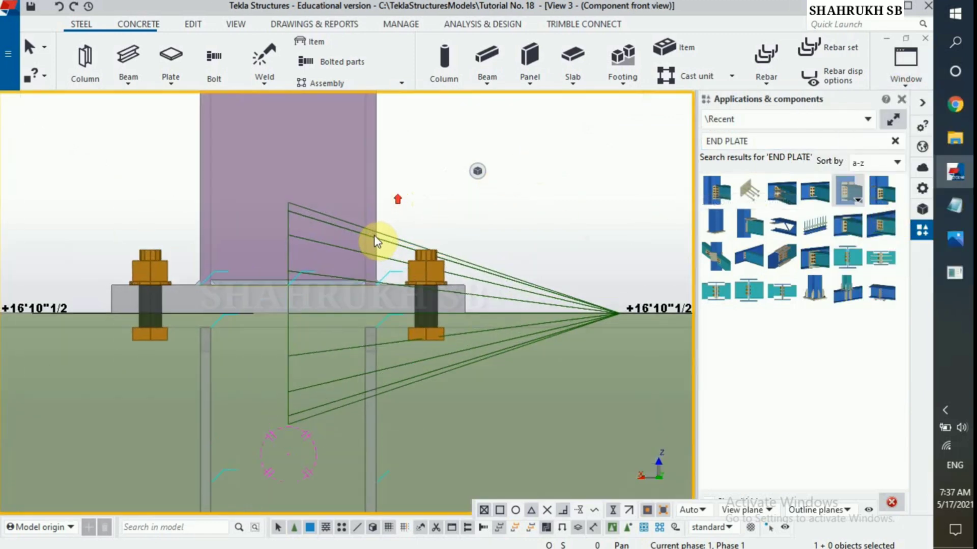
Step: Check the reference drawing, then start a polygon cut on the column at the flange's inner base corner, running 9/16" upward
click(956, 243)
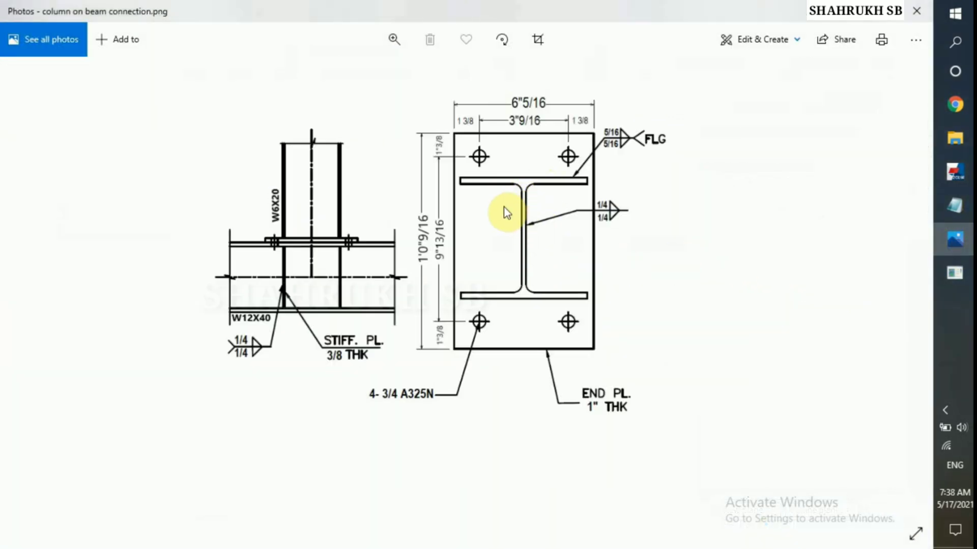
click(956, 243)
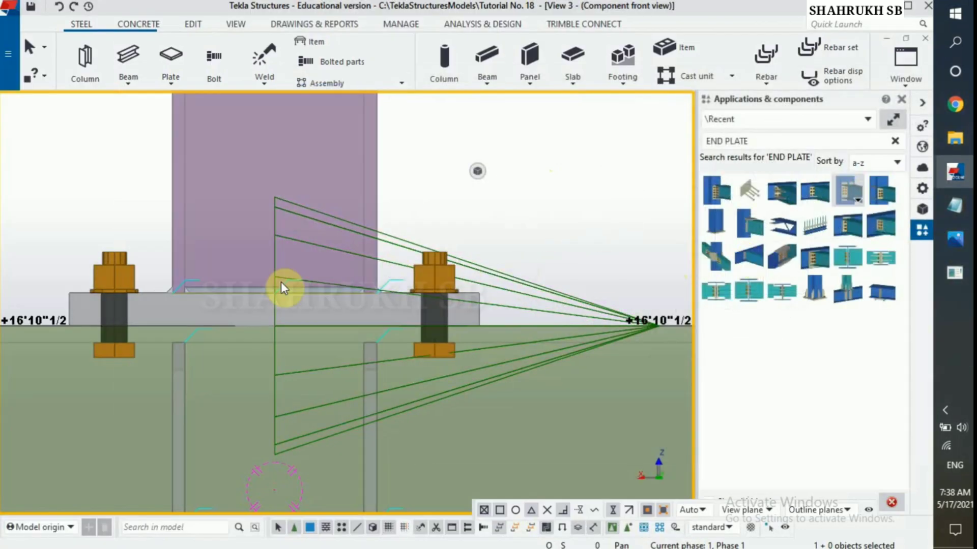
click(191, 24)
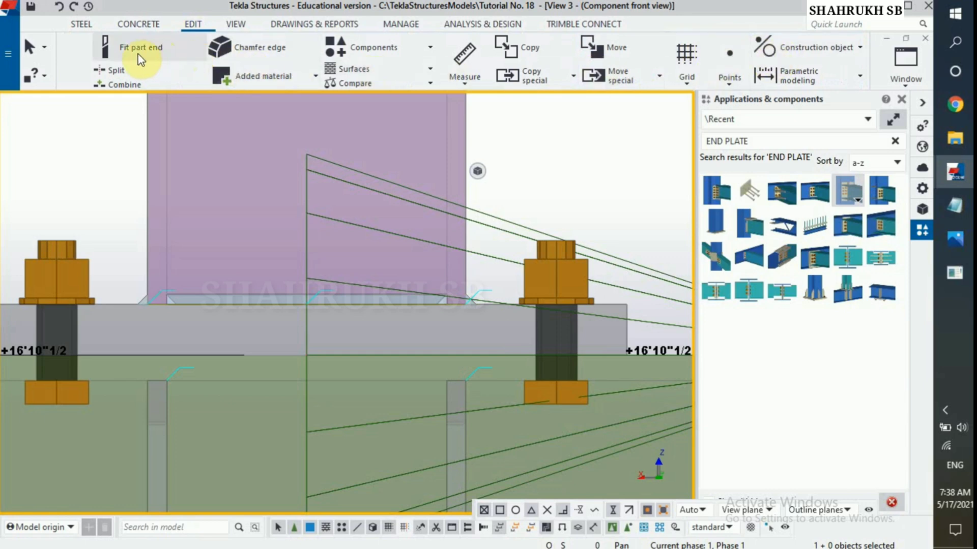
scroll(181, 61, up, 3)
click(180, 59)
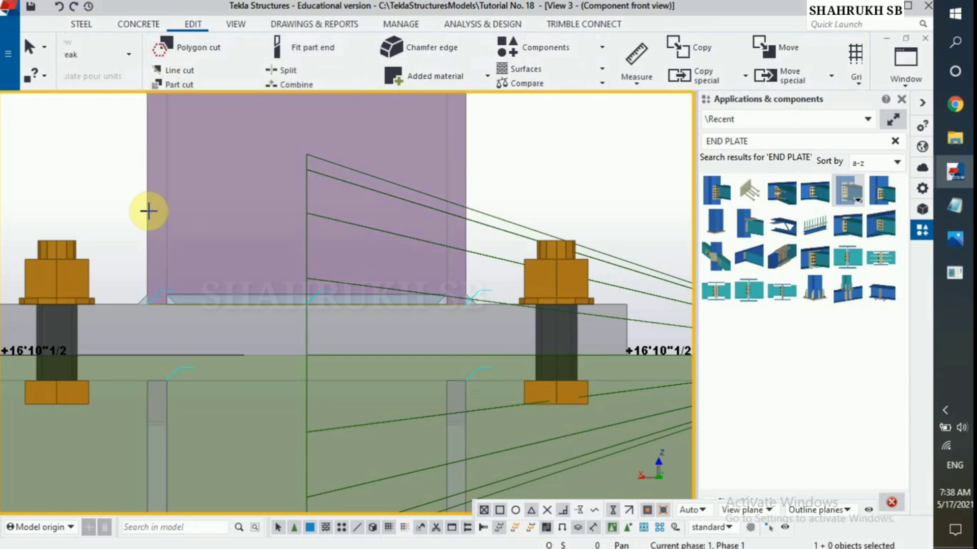
scroll(145, 213, up, 3)
click(149, 295)
scroll(178, 351, up, 2)
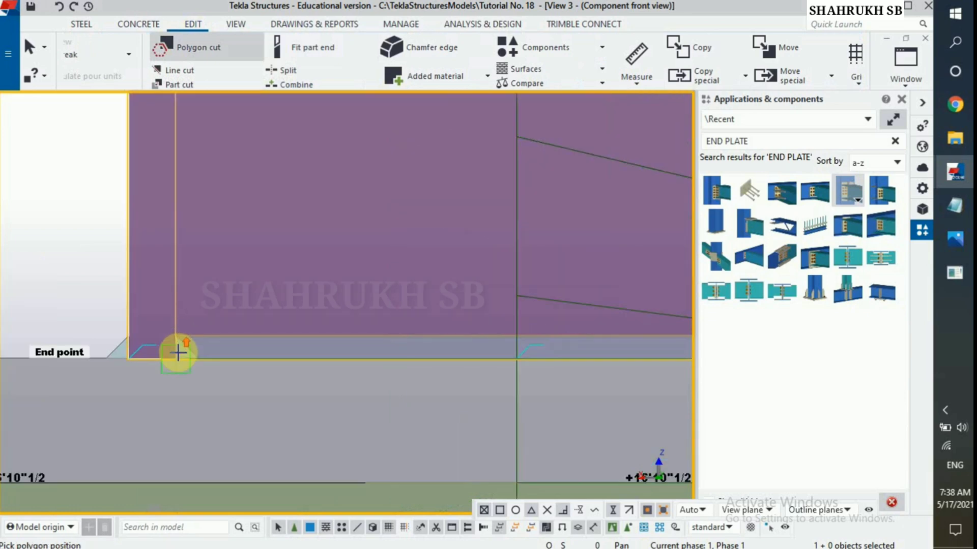
click(178, 353)
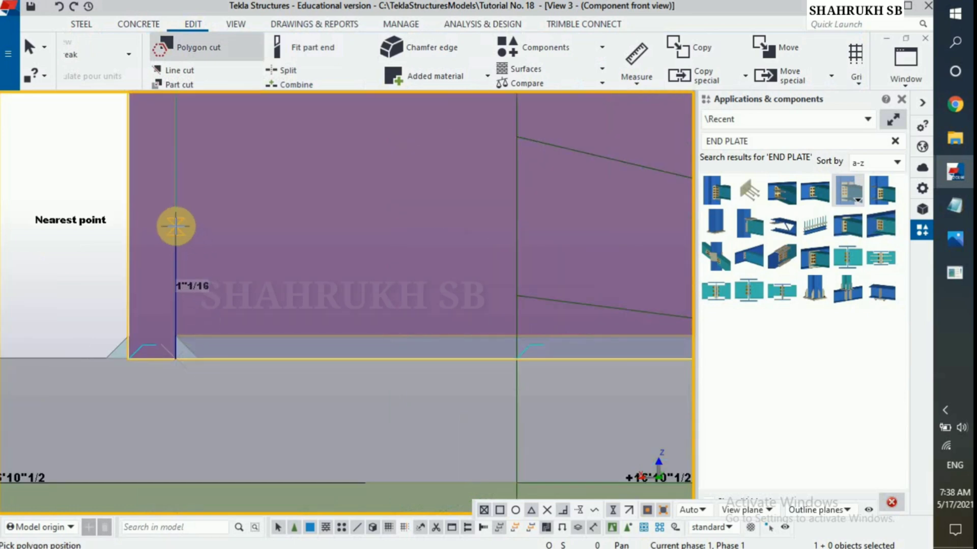
text(9/)
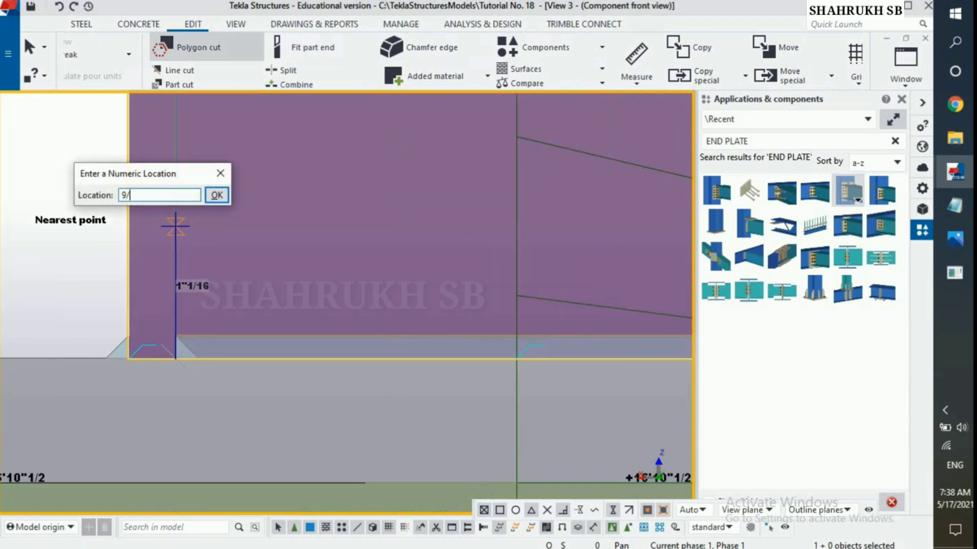
text(16)
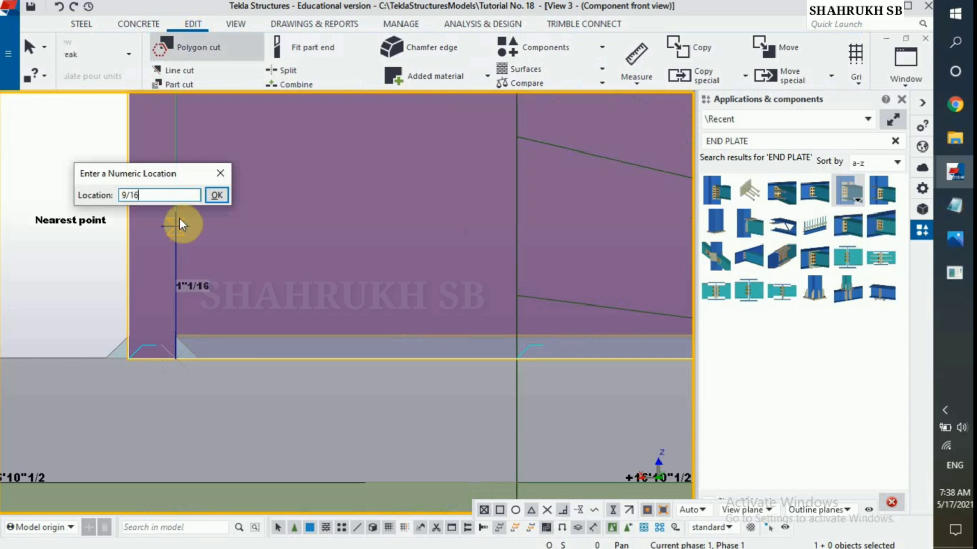
click(217, 195)
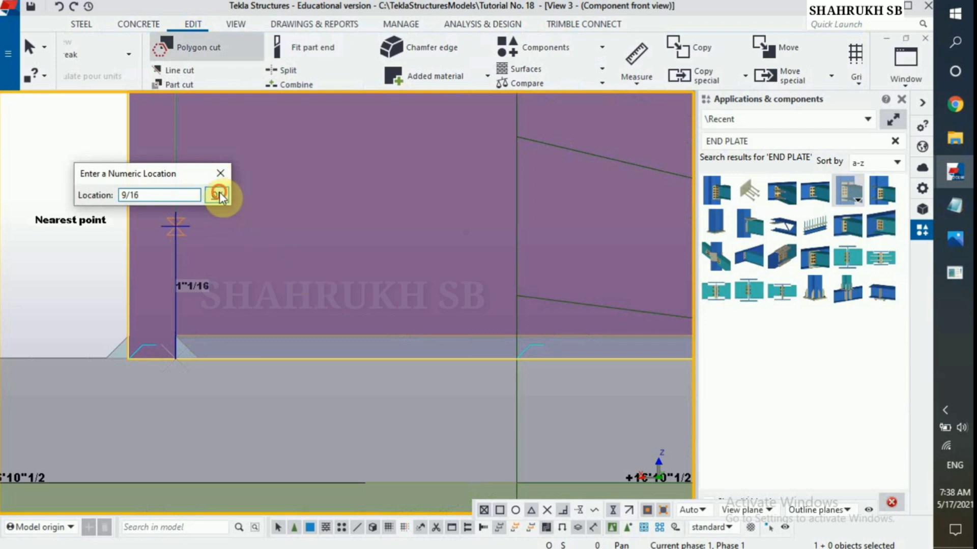
Step: Complete the column's polygon cut with a 9/16" horizontal edge, a return to the end plate surface and closure at the starting corner
scroll(309, 298, down, 4)
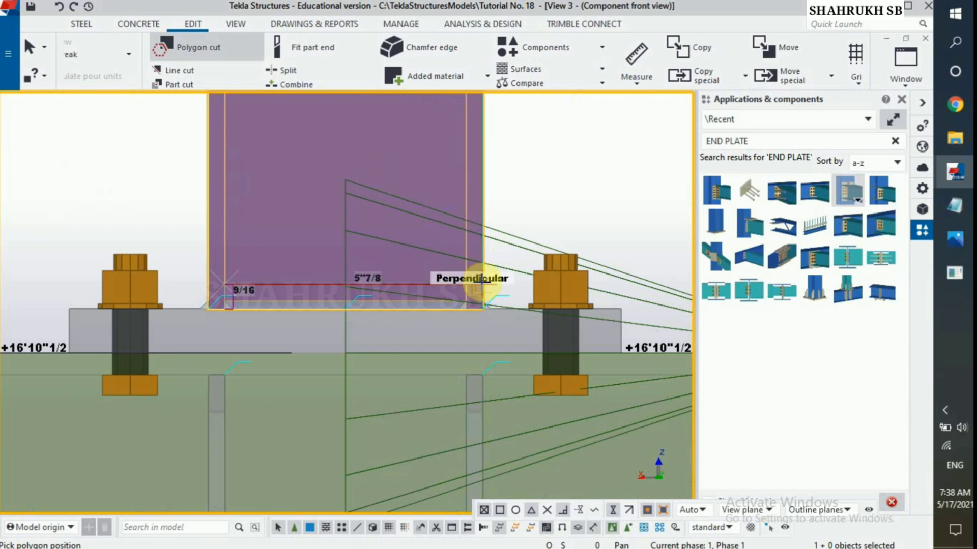
text(9/)
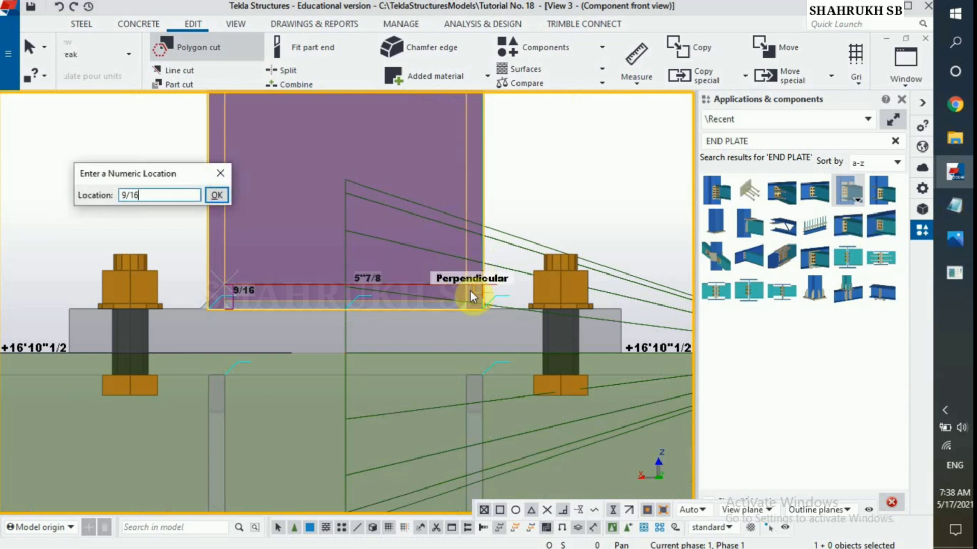
text(16)
click(216, 196)
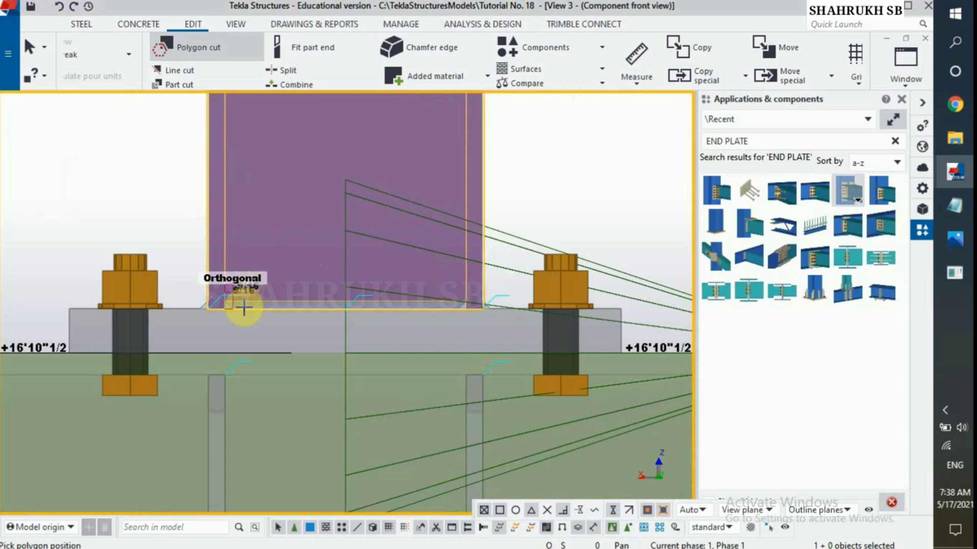
scroll(241, 305, up, 5)
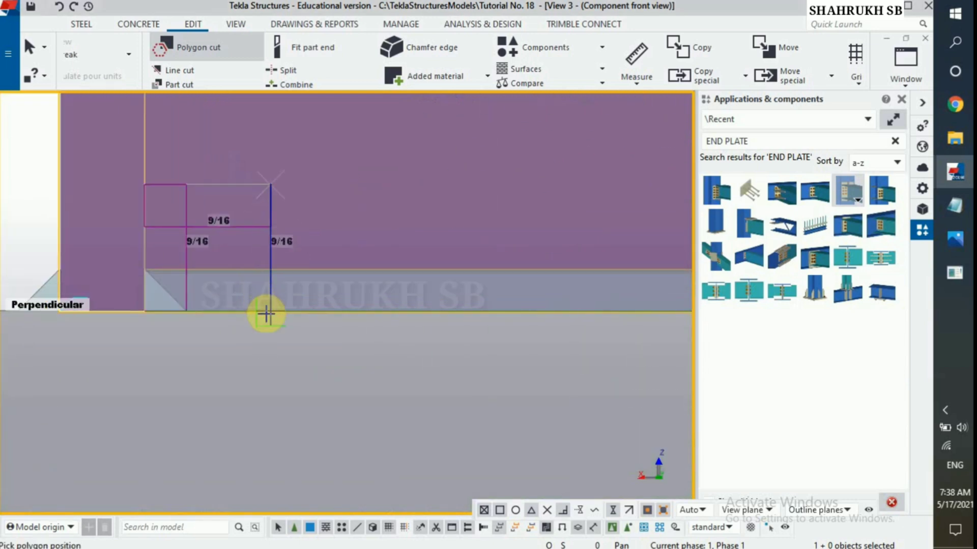
click(262, 311)
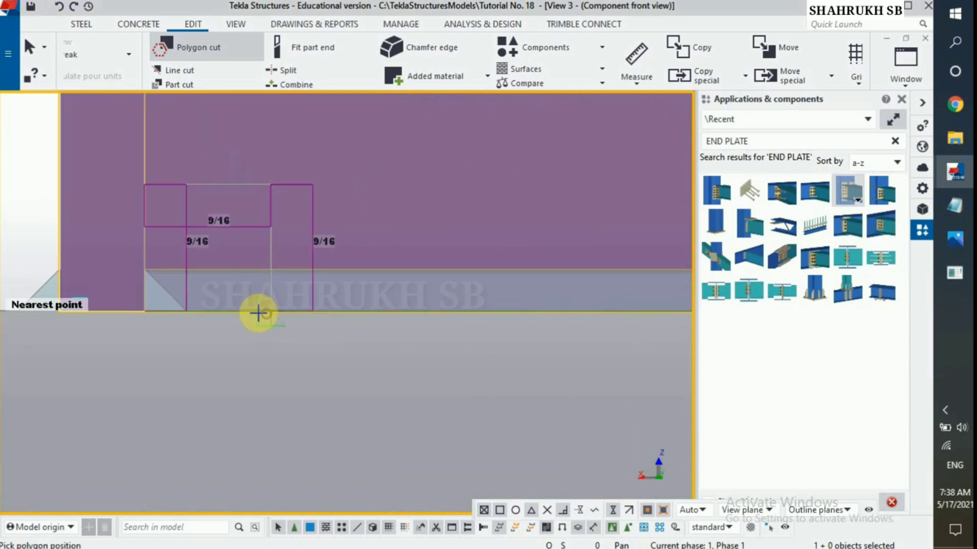
click(149, 309)
right_click(268, 220)
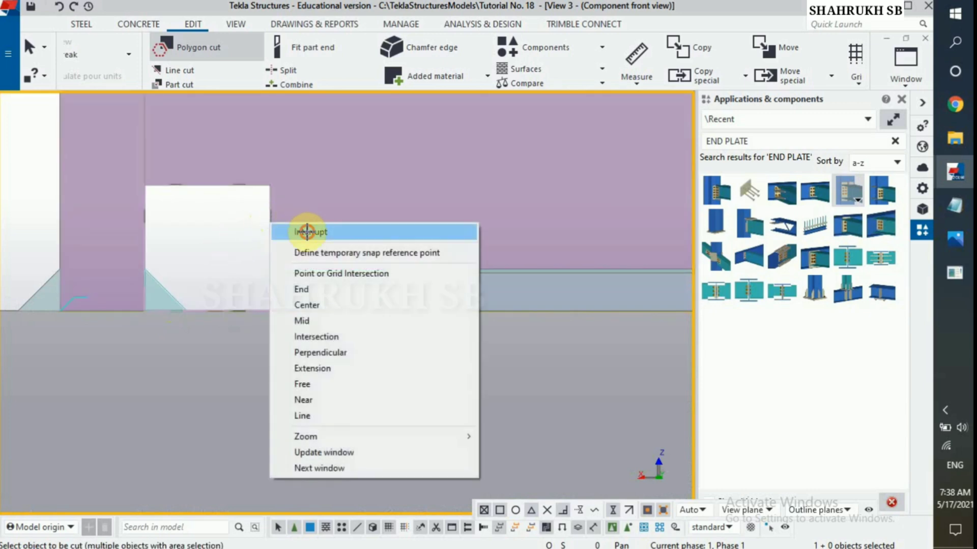
click(306, 232)
Step: Round the cut's upper corner on the web side with a Rounding corner chamfer of 9/16" radius
click(270, 185)
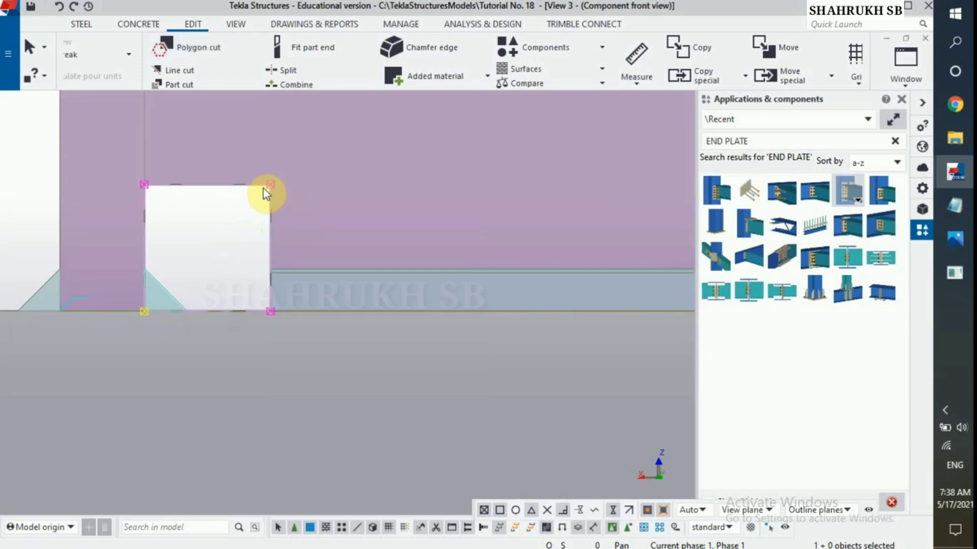
click(269, 185)
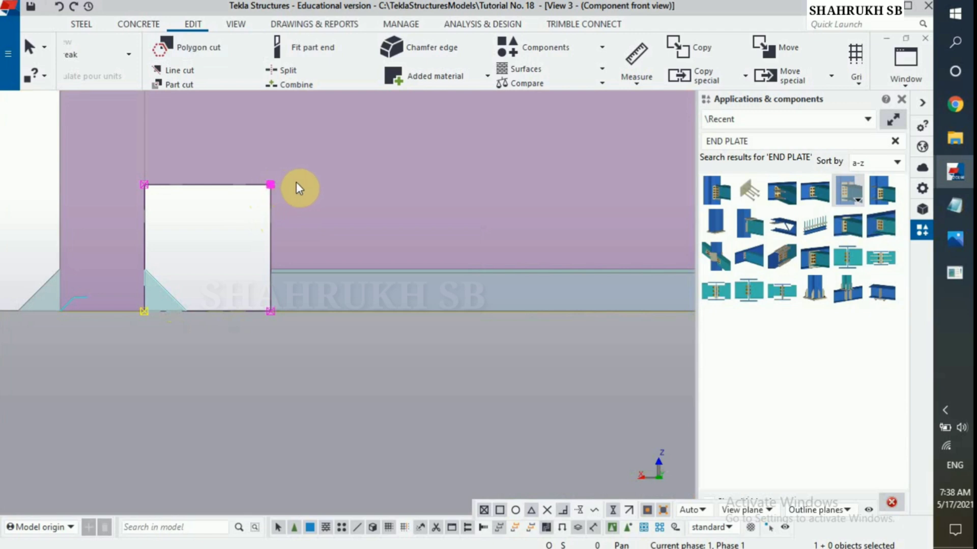
double_click(273, 184)
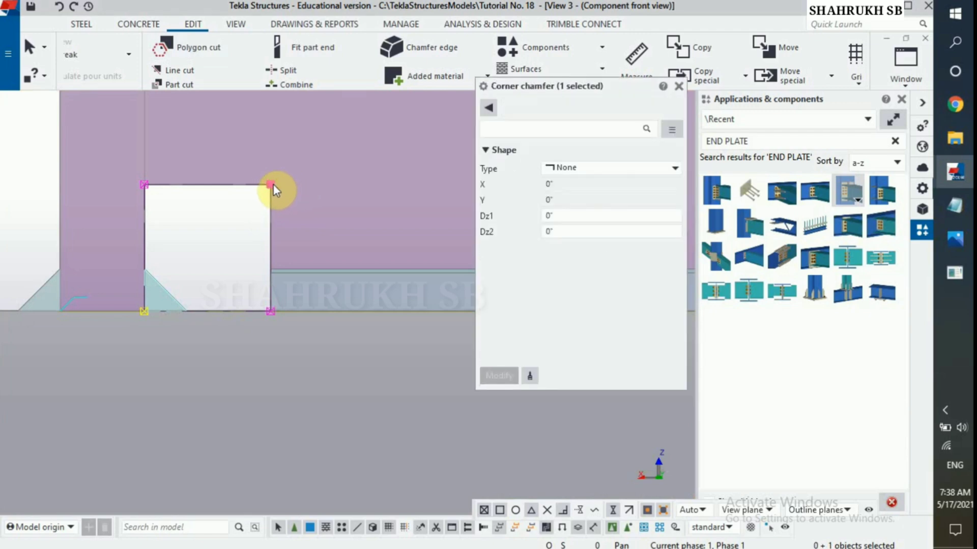
click(627, 177)
click(584, 204)
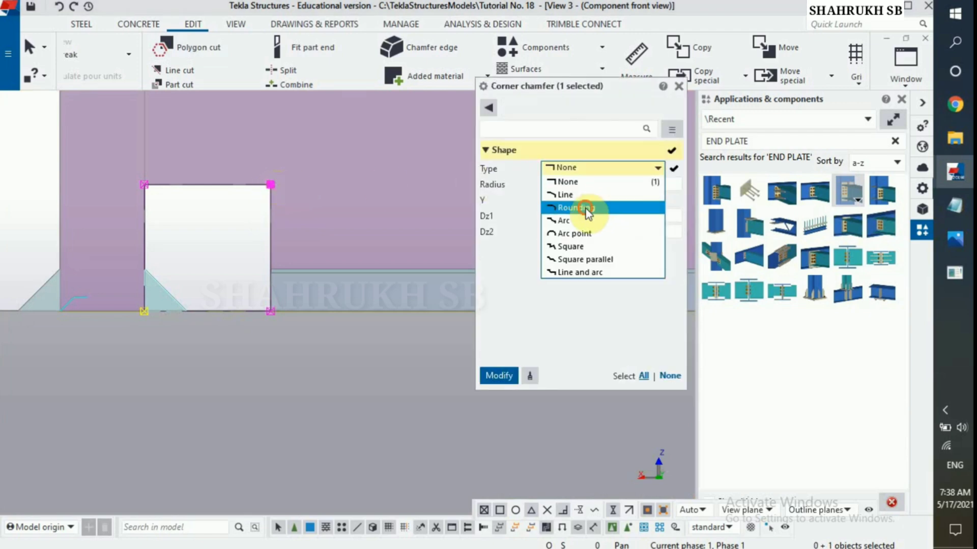
double_click(566, 183)
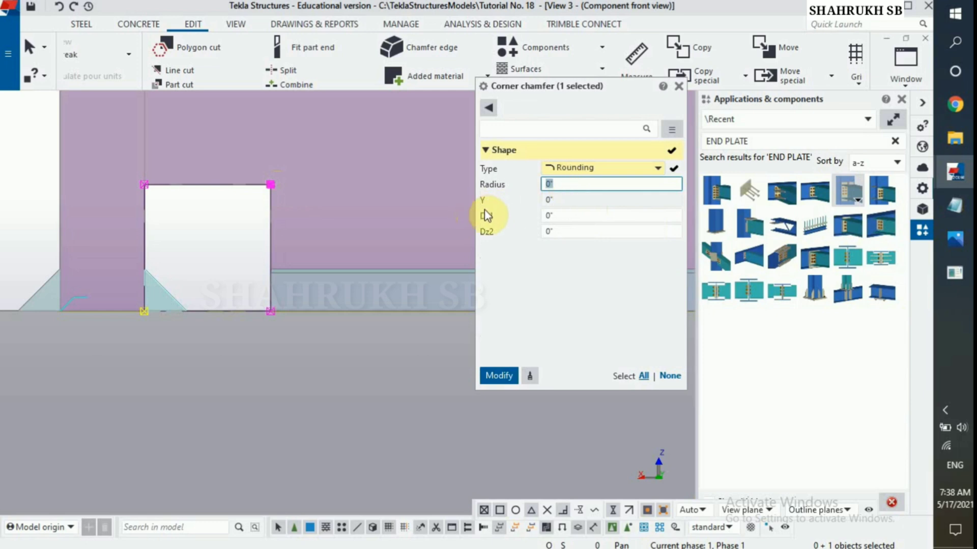
text(9/16)
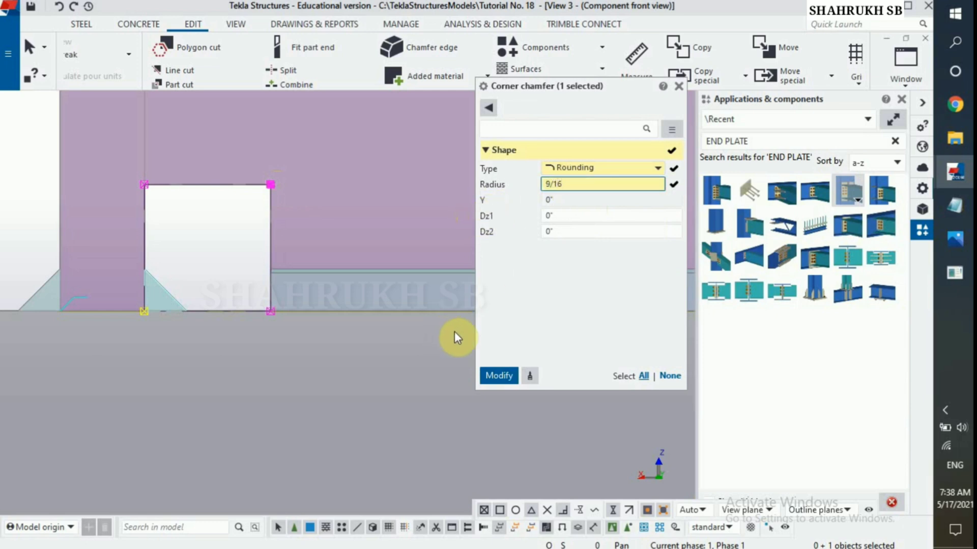
click(489, 379)
scroll(192, 246, down, 5)
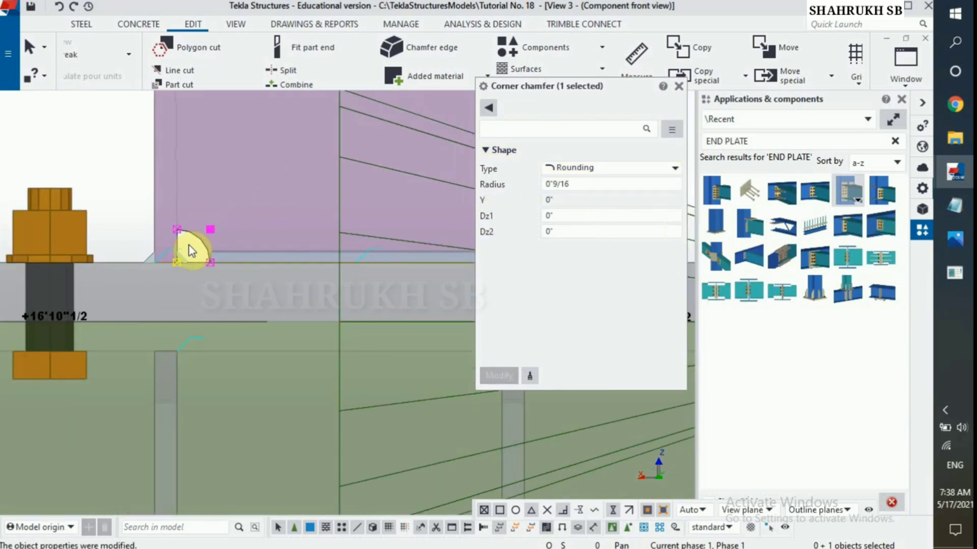
scroll(387, 229, up, 5)
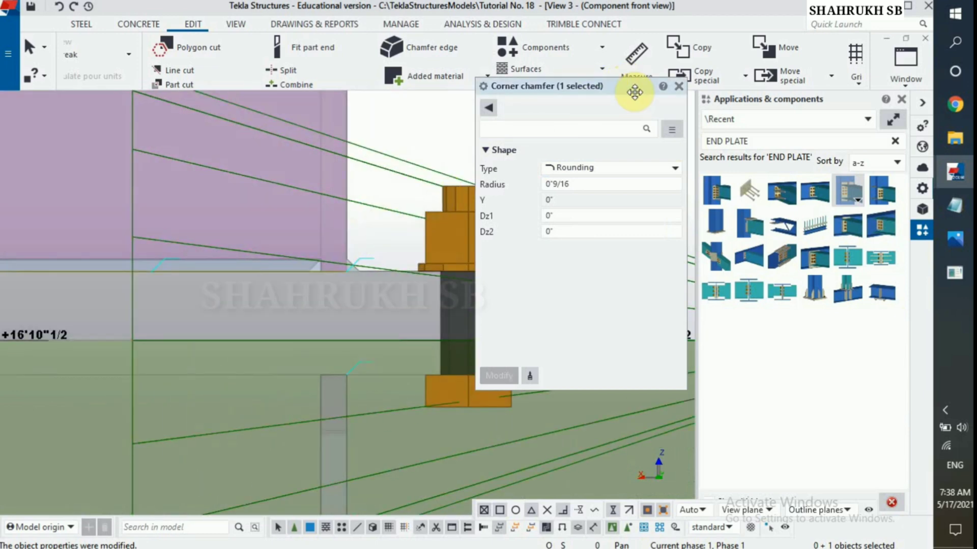
Step: Start a second polygon cut on the column at the opposite flange's inner base corner, running 9/16" upward
click(679, 86)
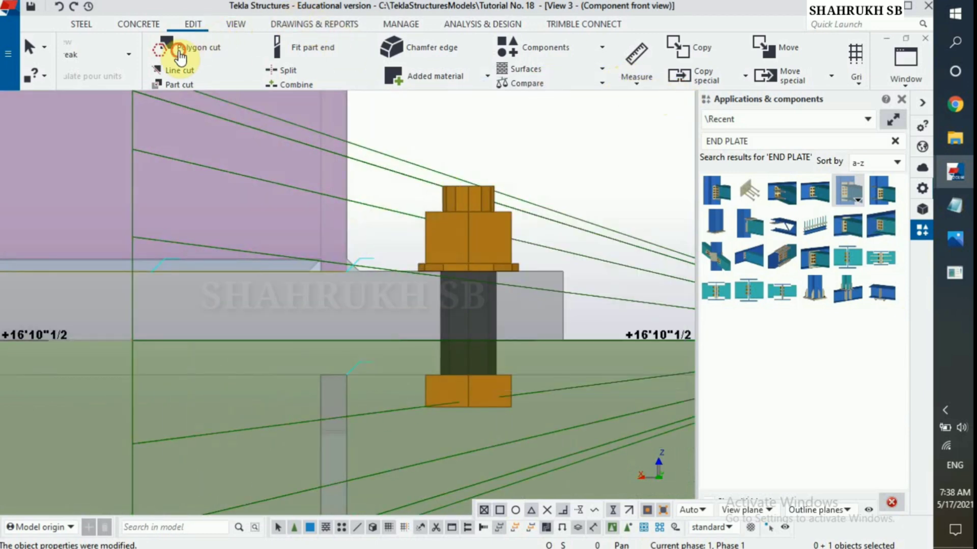
scroll(328, 194, up, 2)
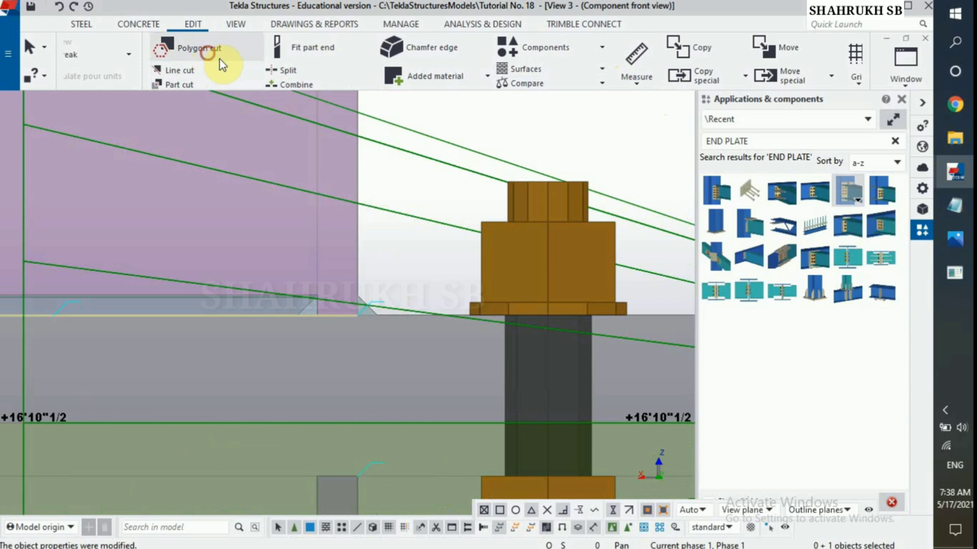
click(203, 51)
click(329, 218)
scroll(336, 310, up, 4)
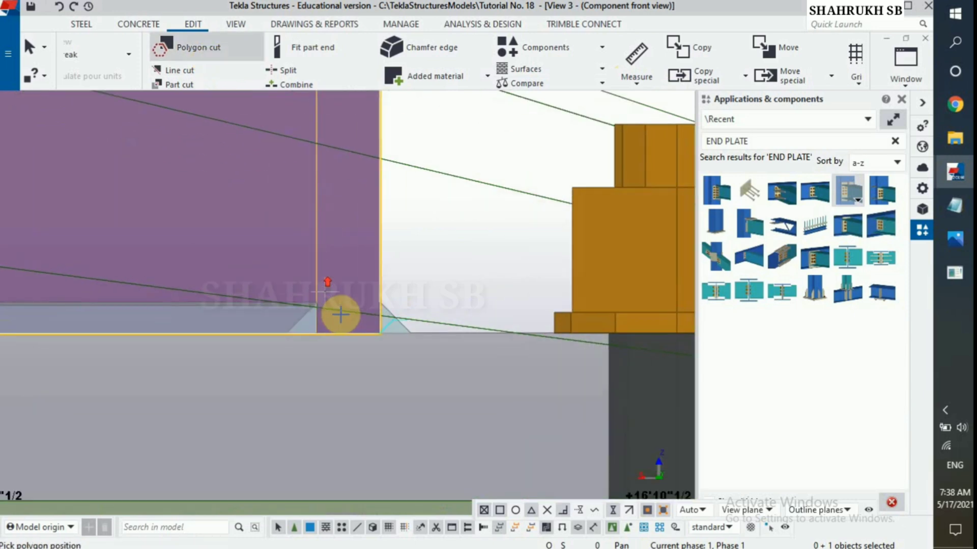
click(300, 342)
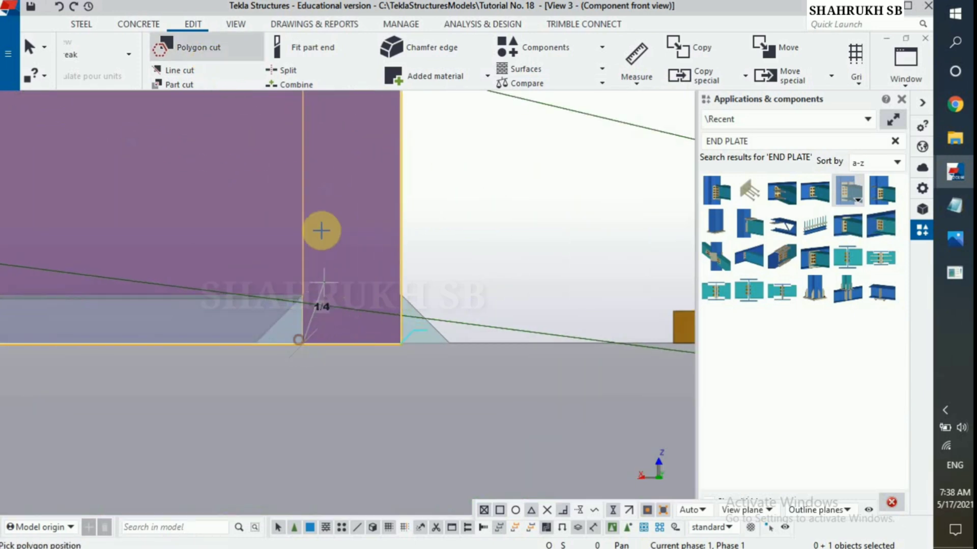
text(9/16)
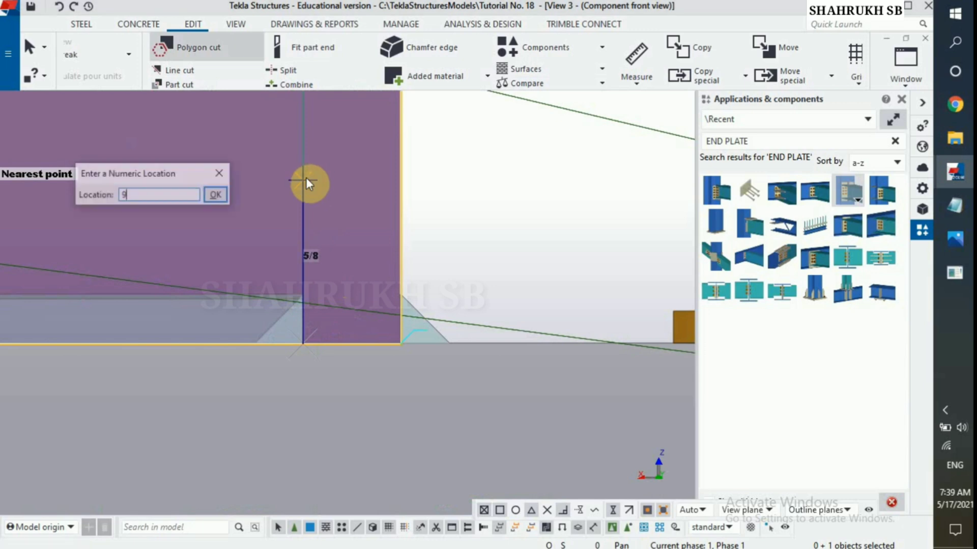
click(219, 195)
Step: Add a 9/16" horizontal edge to the second cut, running perpendicular from the flange into the column web
scroll(290, 261, down, 4)
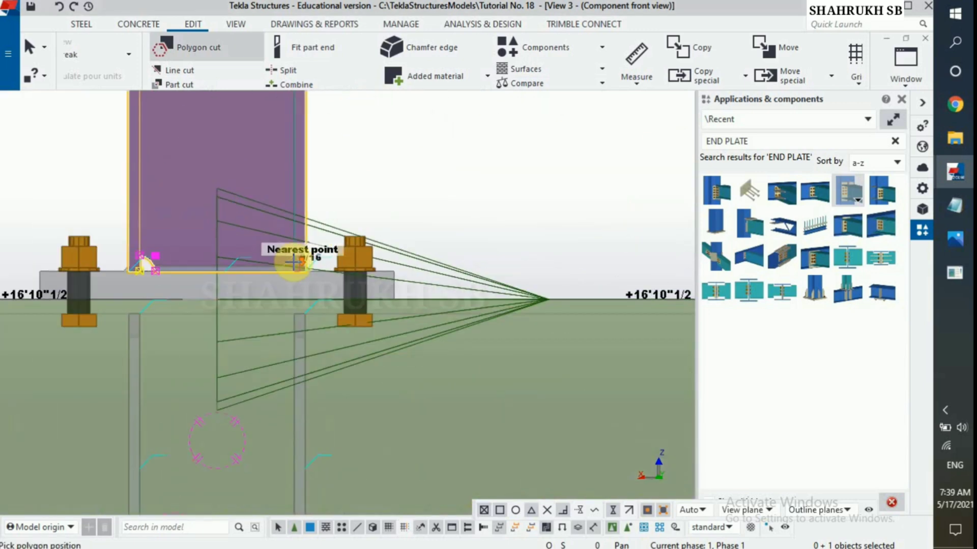
scroll(133, 238, up, 5)
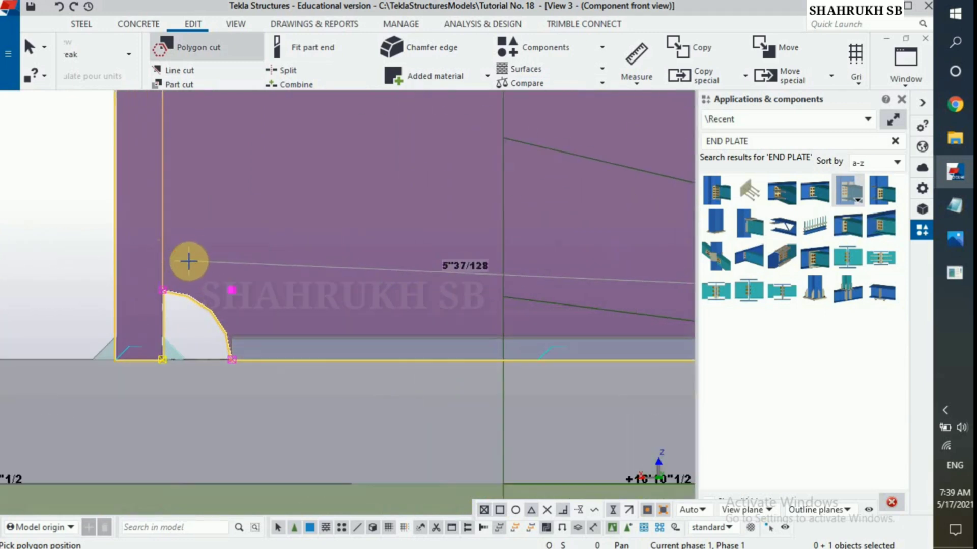
right_click(156, 277)
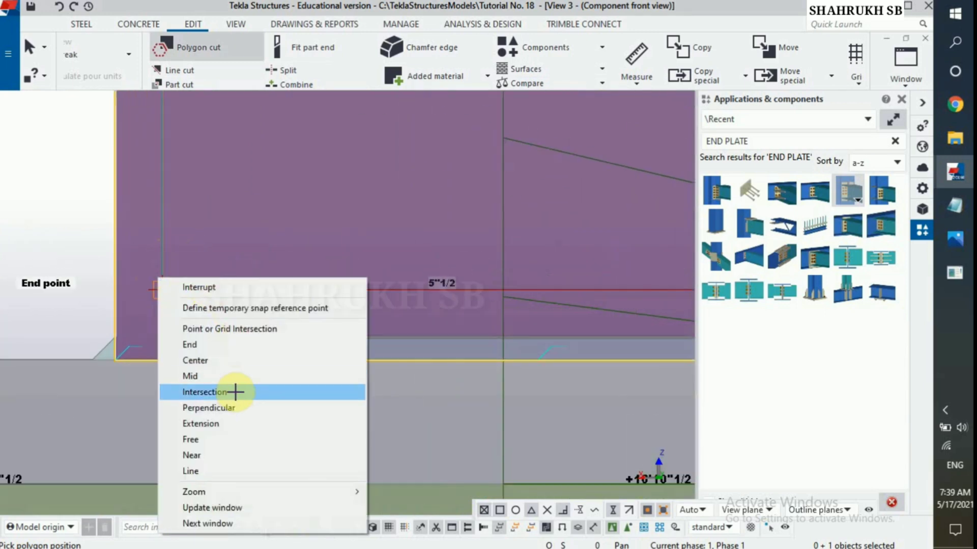
click(230, 406)
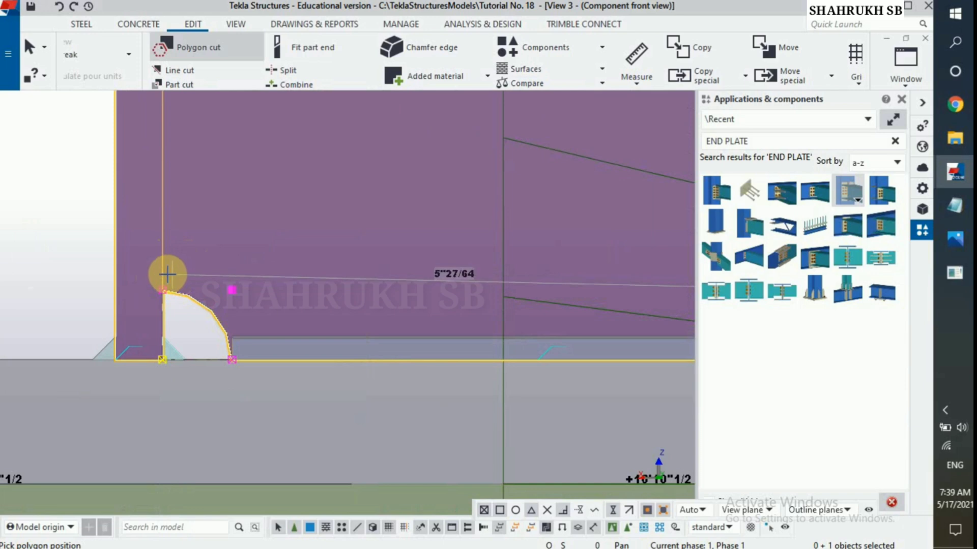
text(9/)
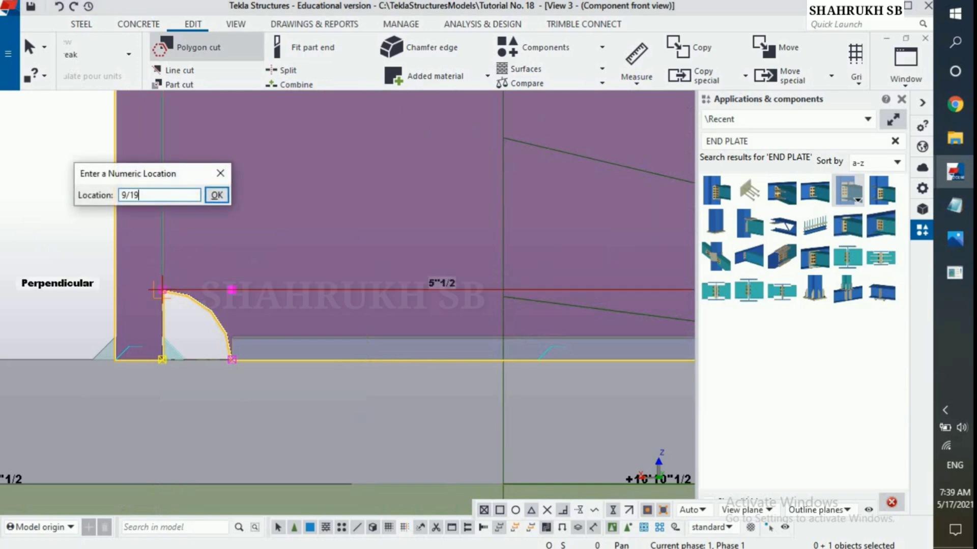
text(16)
key(Return)
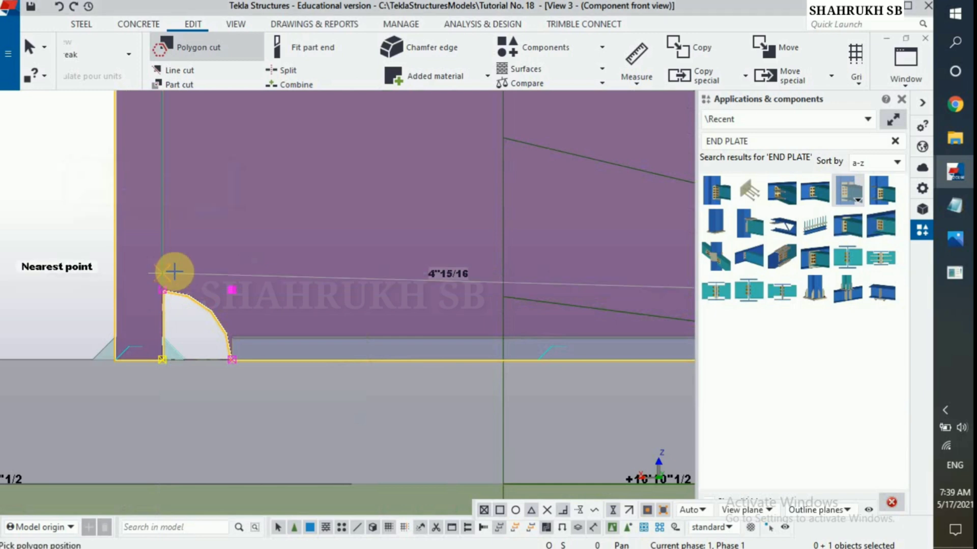
Step: Bring the second cut's outline down to the end plate surface, close it at the starting corner and cut the column
scroll(327, 263, down, 5)
scroll(412, 305, up, 5)
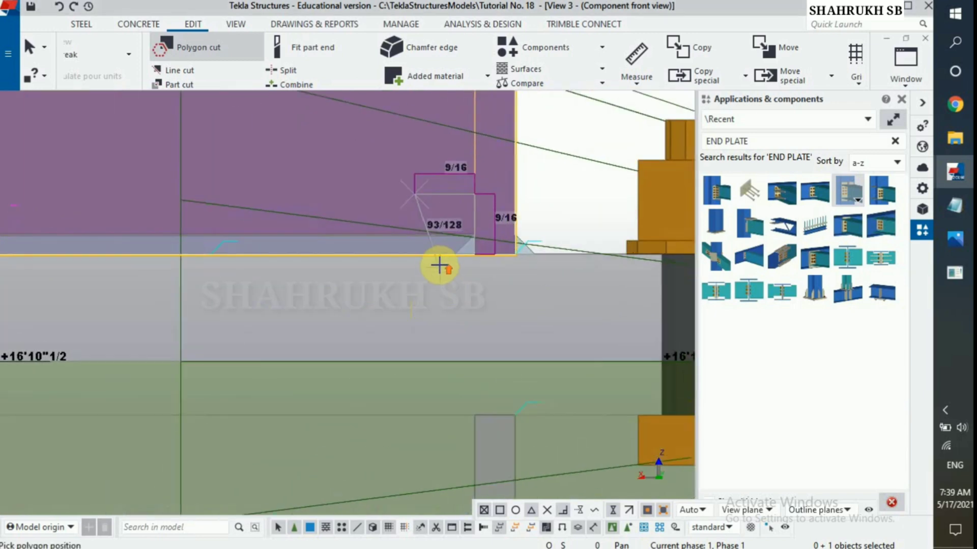
click(398, 250)
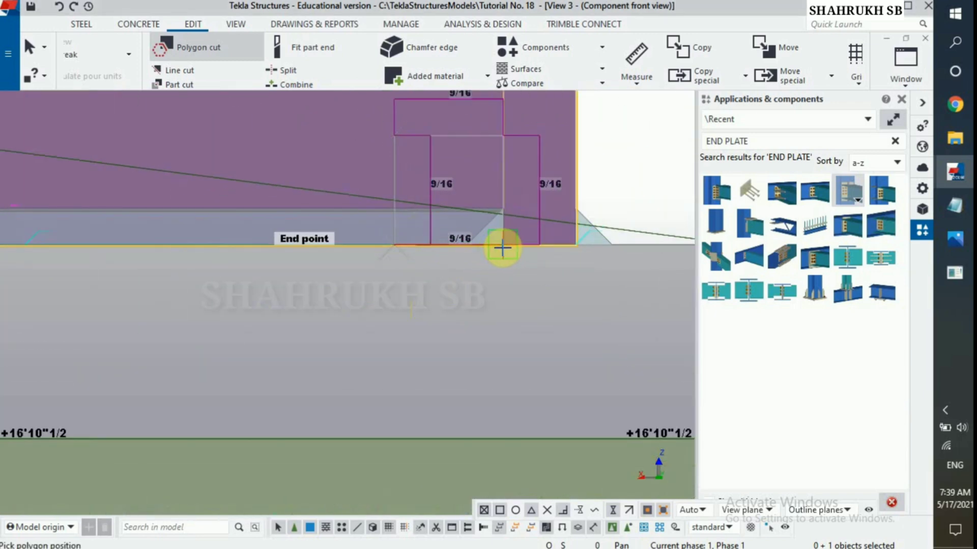
click(506, 247)
middle_click(487, 273)
scroll(577, 190, up, 2)
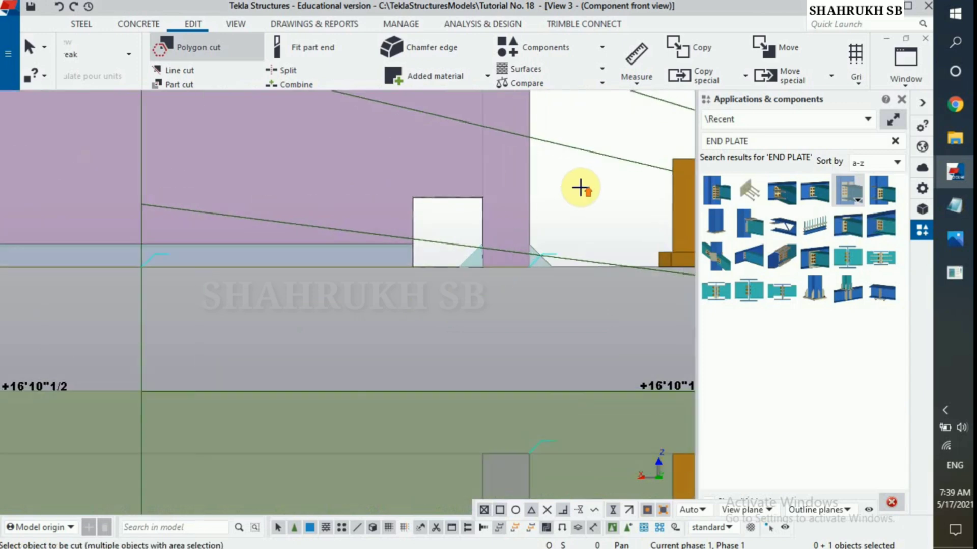
right_click(590, 187)
click(621, 197)
Step: Round the second cut's upper corner on the web side with a Rounding corner chamfer of 9/16" radius
scroll(399, 208, up, 3)
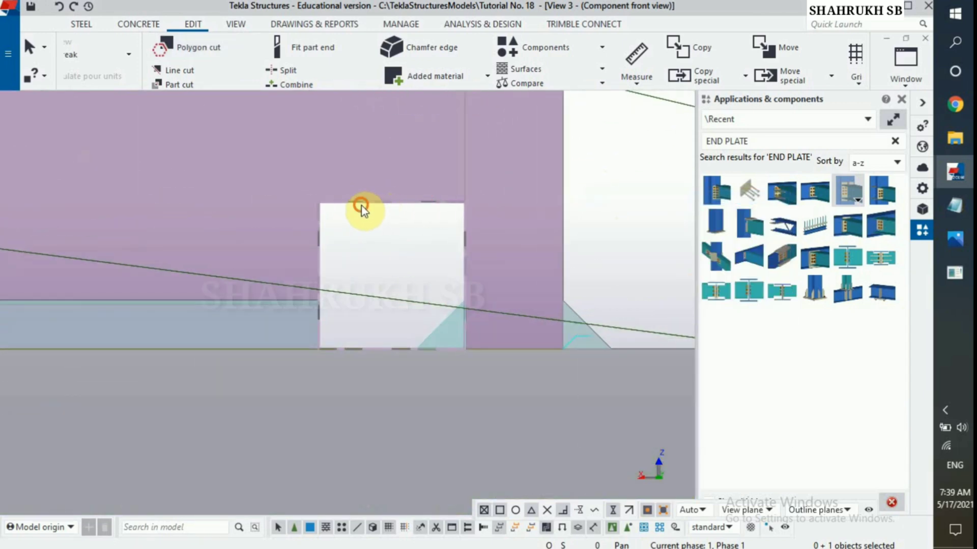
click(316, 209)
click(318, 204)
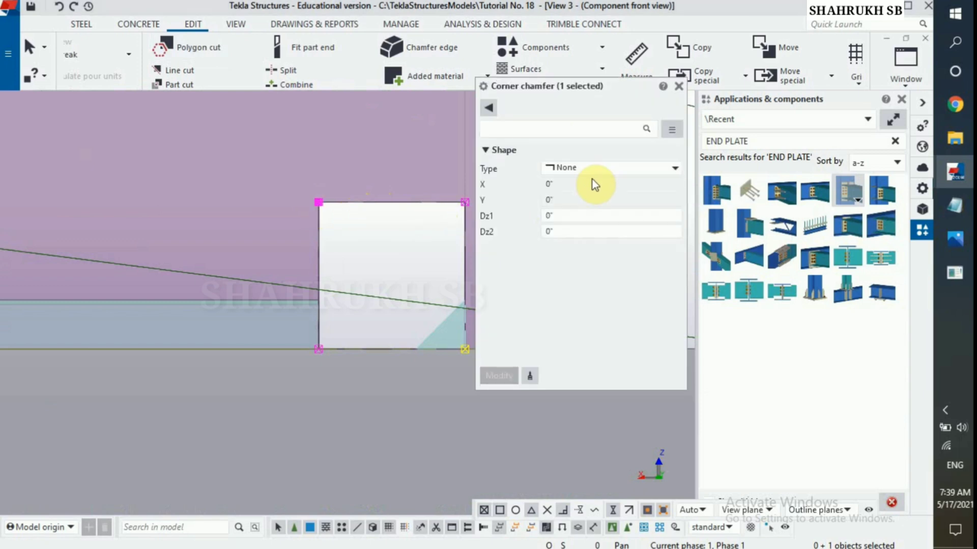
click(594, 168)
click(576, 208)
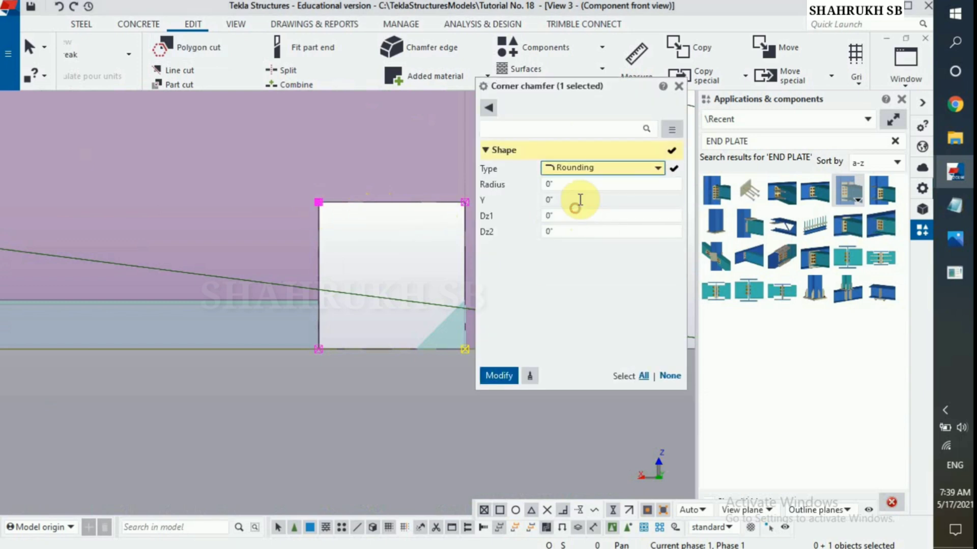
click(574, 185)
text(9/16)
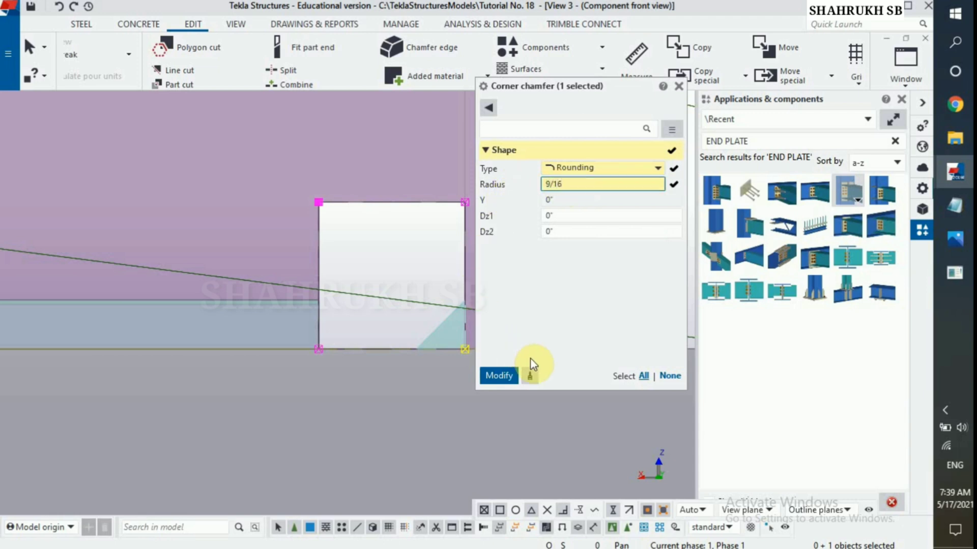
click(501, 379)
scroll(430, 269, down, 2)
key(Escape)
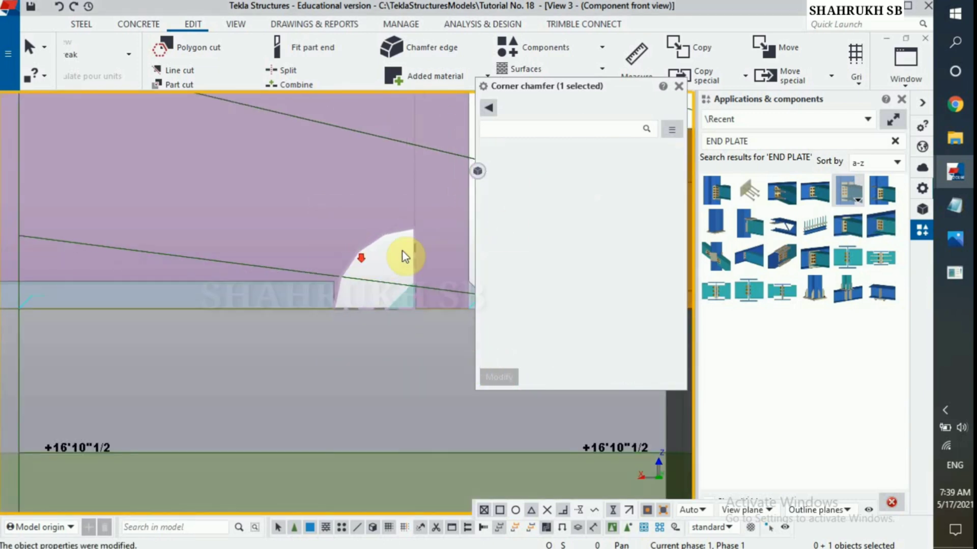
click(677, 86)
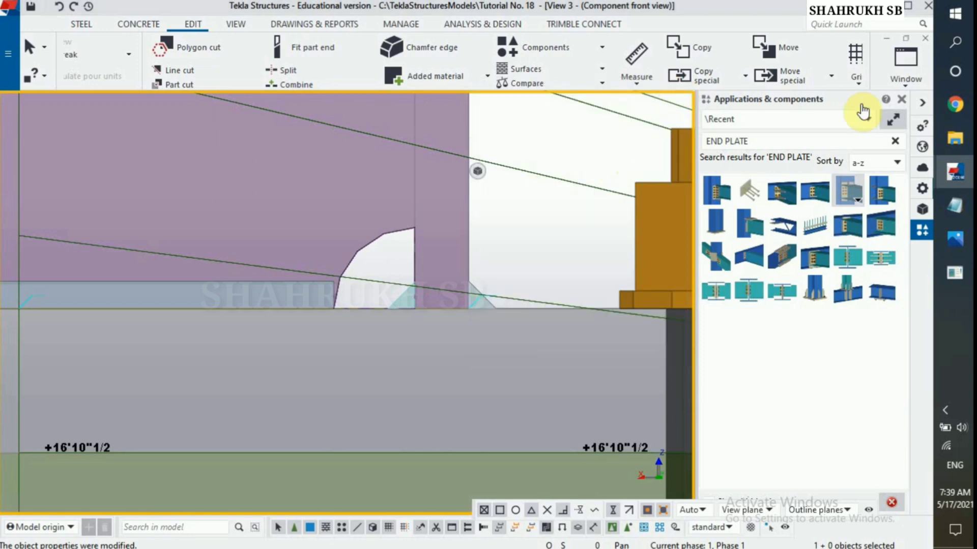
Step: Compare both rounded column cuts with the column on beam connection reference drawing
click(900, 84)
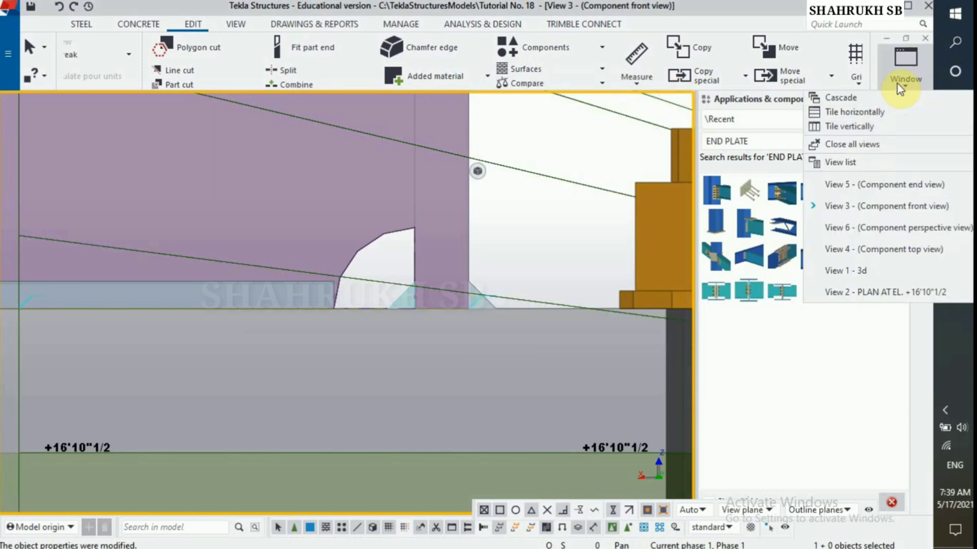
click(559, 203)
scroll(501, 279, down, 3)
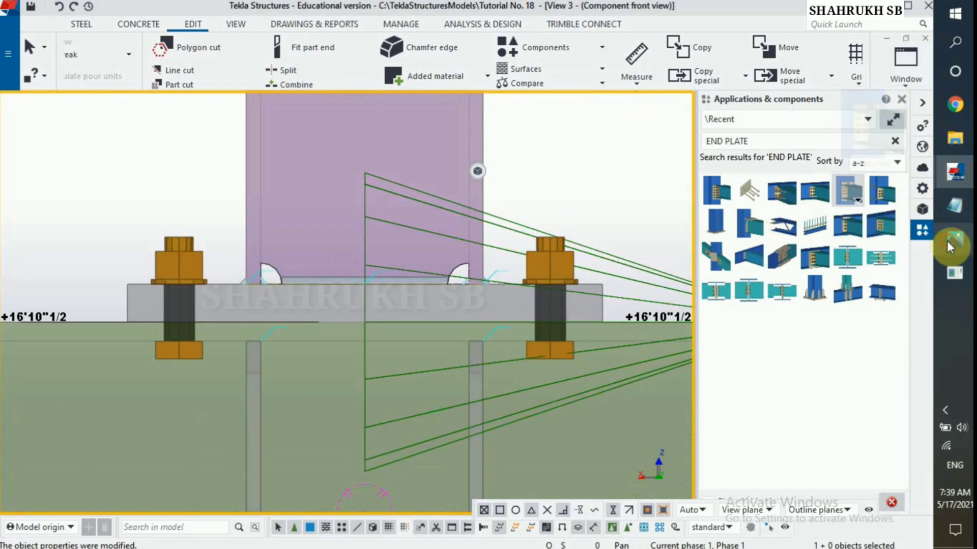
click(948, 238)
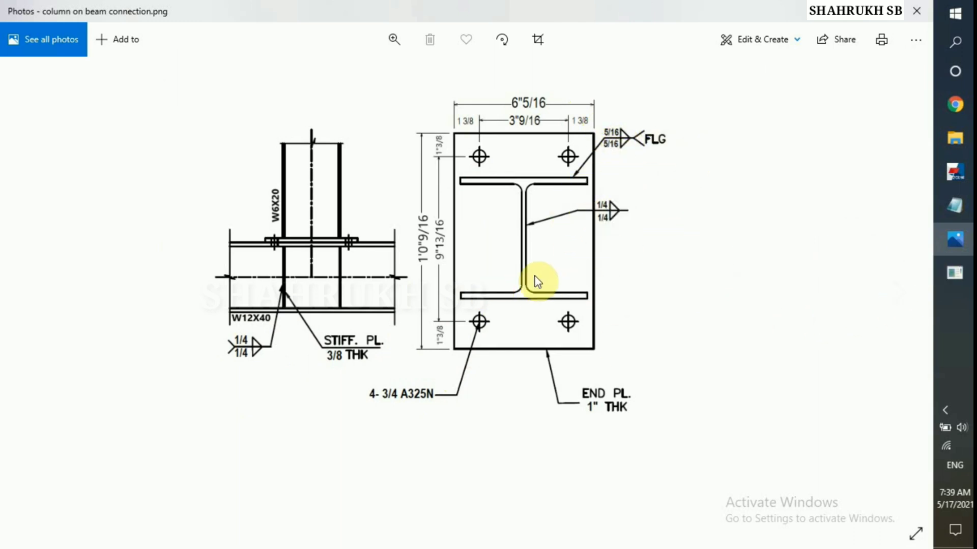
mouse_move(946, 179)
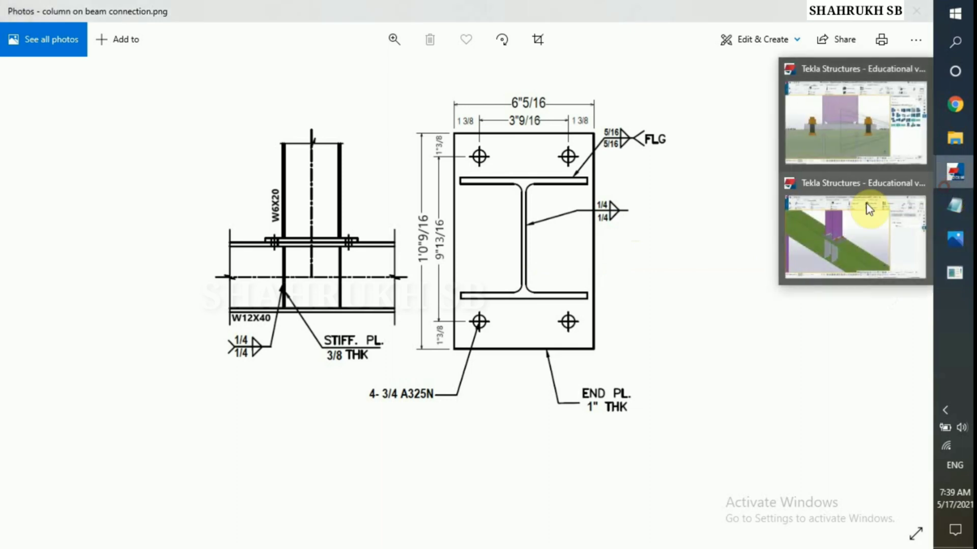
click(844, 136)
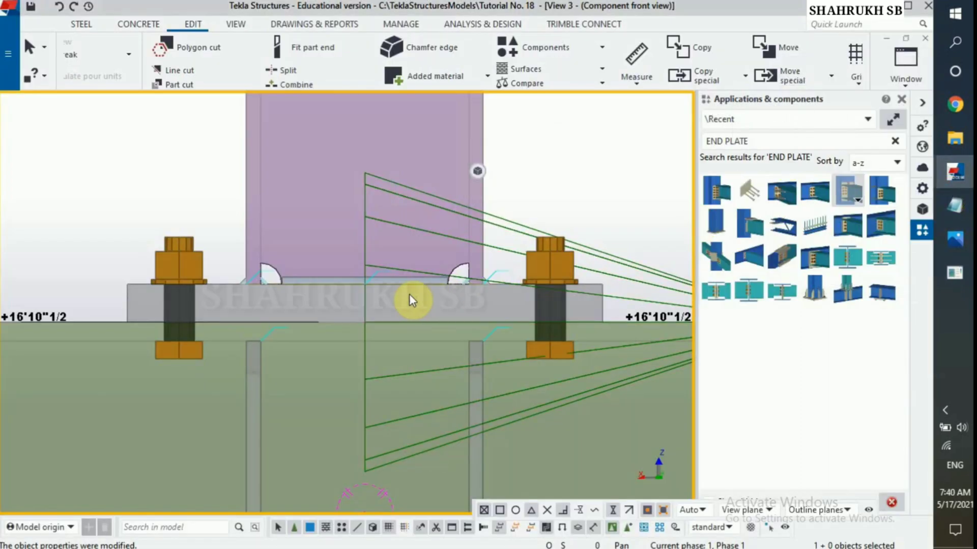
Step: Open the end plate connection's weld settings, examine the column base welds in the model and check the reference drawing's weld callouts
scroll(410, 294, up, 2)
scroll(214, 291, down, 1)
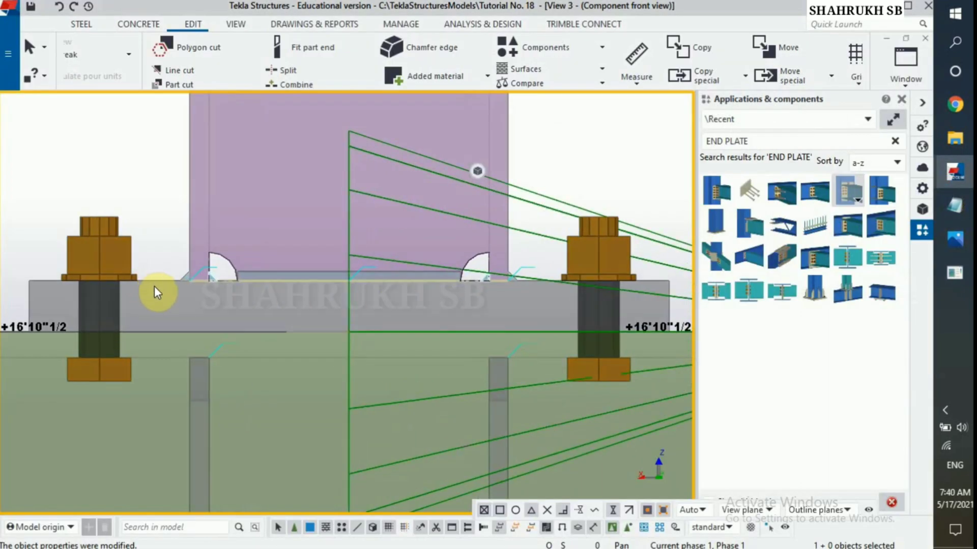
click(161, 277)
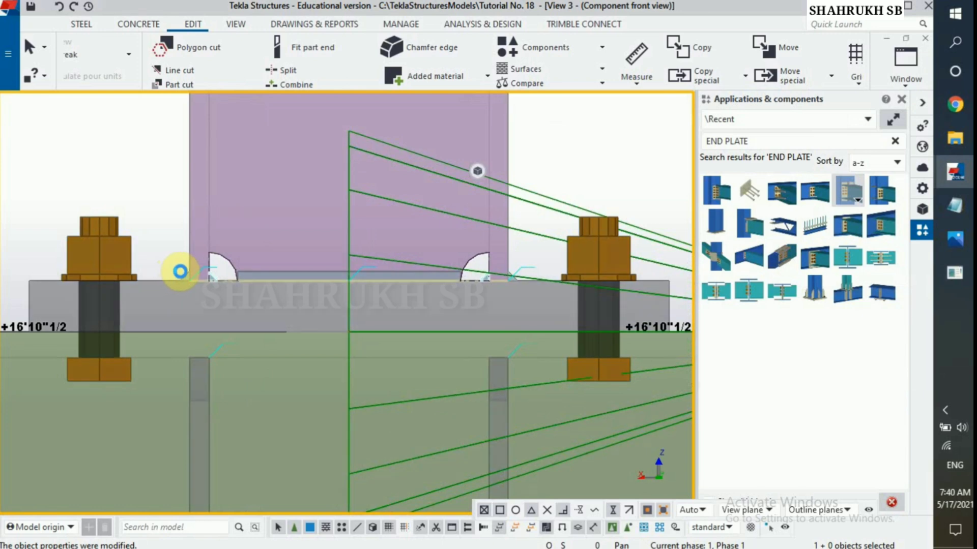
double_click(181, 272)
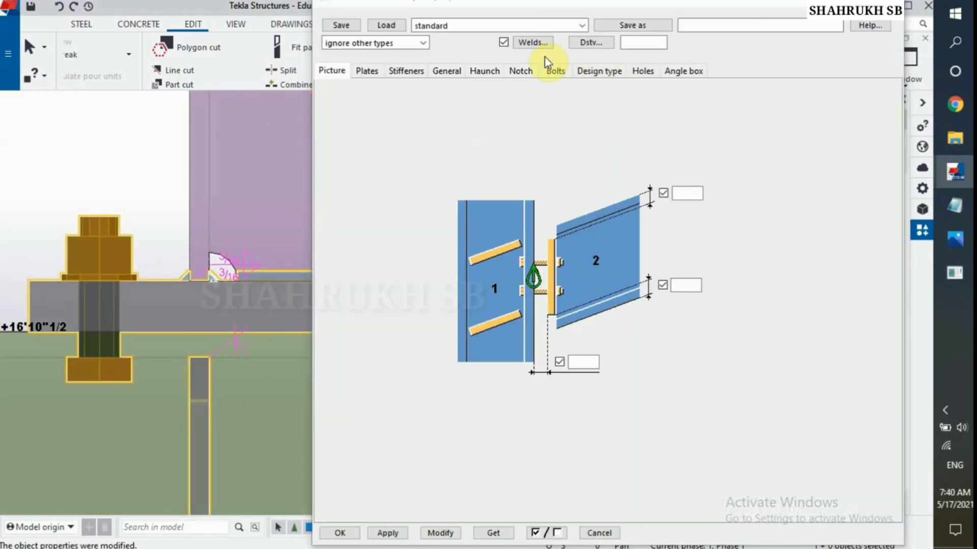
click(532, 42)
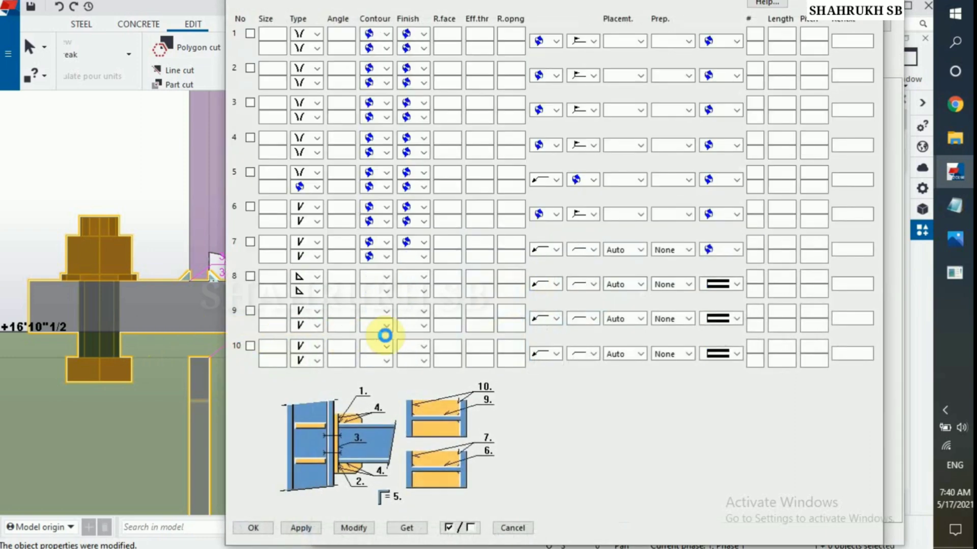
scroll(126, 353, down, 2)
scroll(126, 353, down, 3)
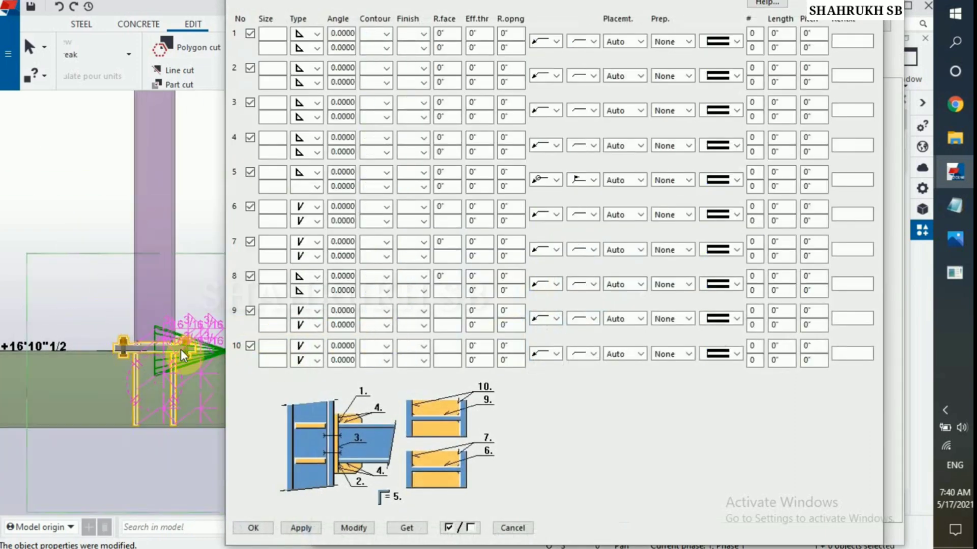
scroll(164, 349, up, 4)
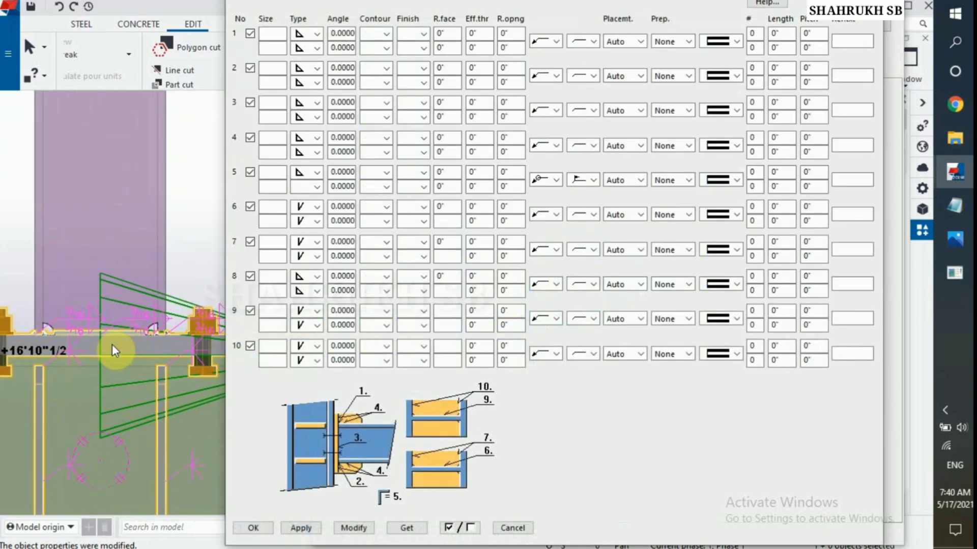
scroll(42, 335, up, 1)
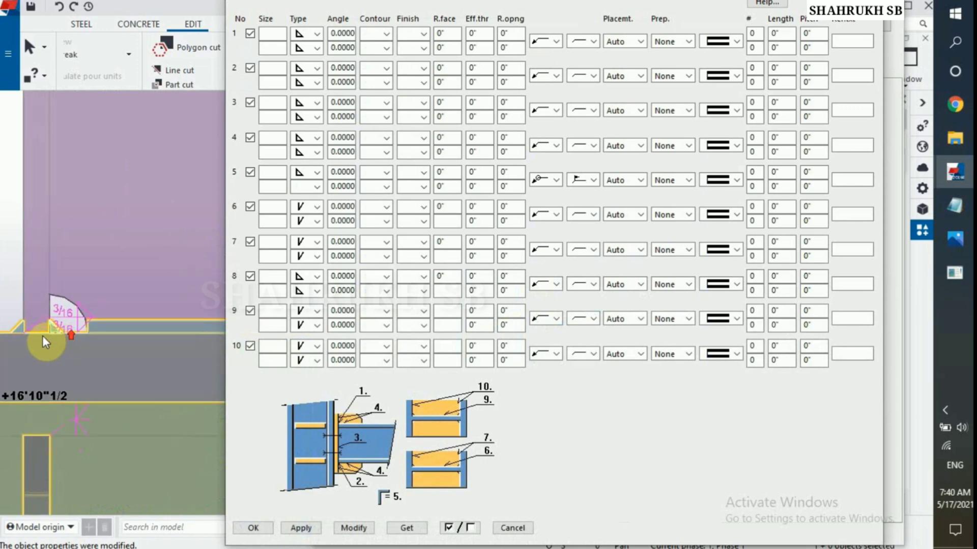
scroll(59, 334, down, 1)
scroll(59, 334, up, 5)
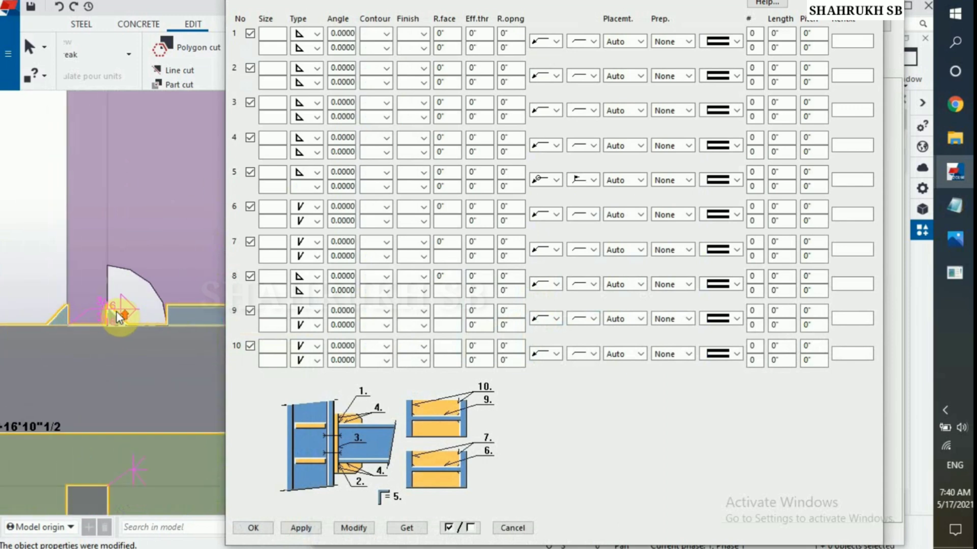
scroll(115, 332, down, 3)
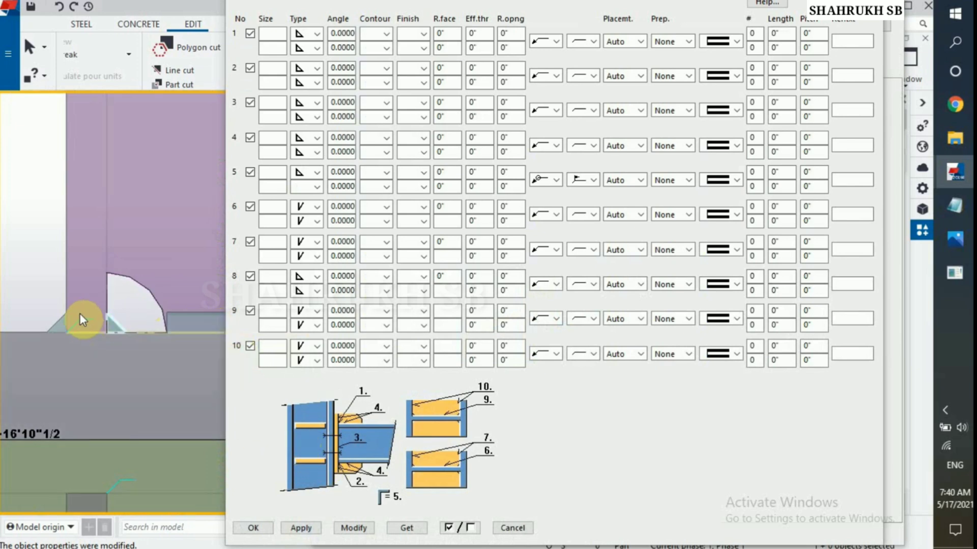
click(966, 246)
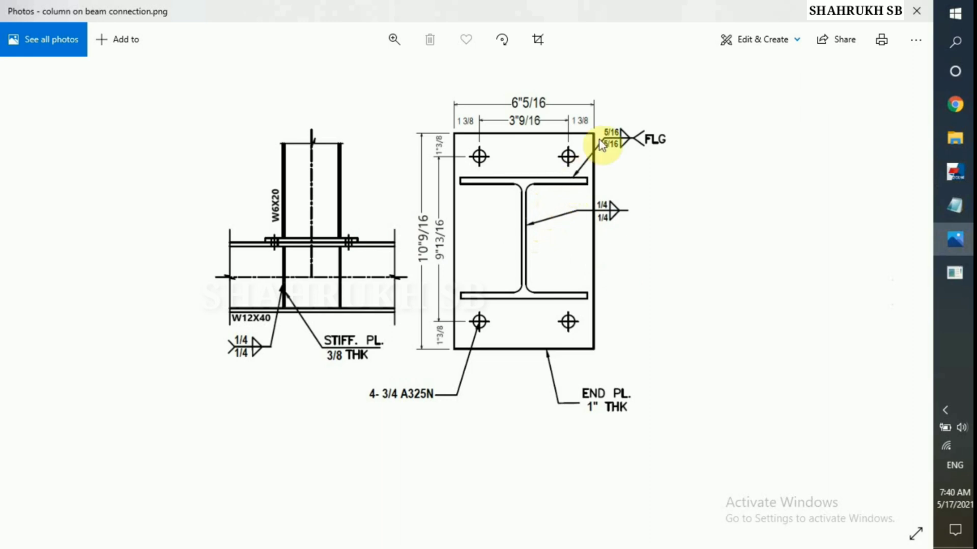
Step: Set both sizes of flange weld 2 to 5/16 in the end plate connection and update the model
click(955, 239)
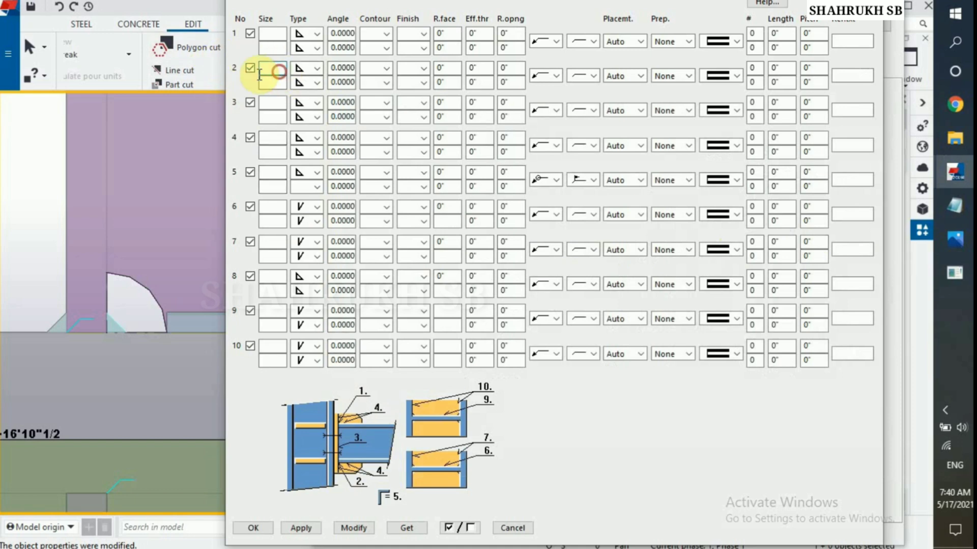
text(5/16)
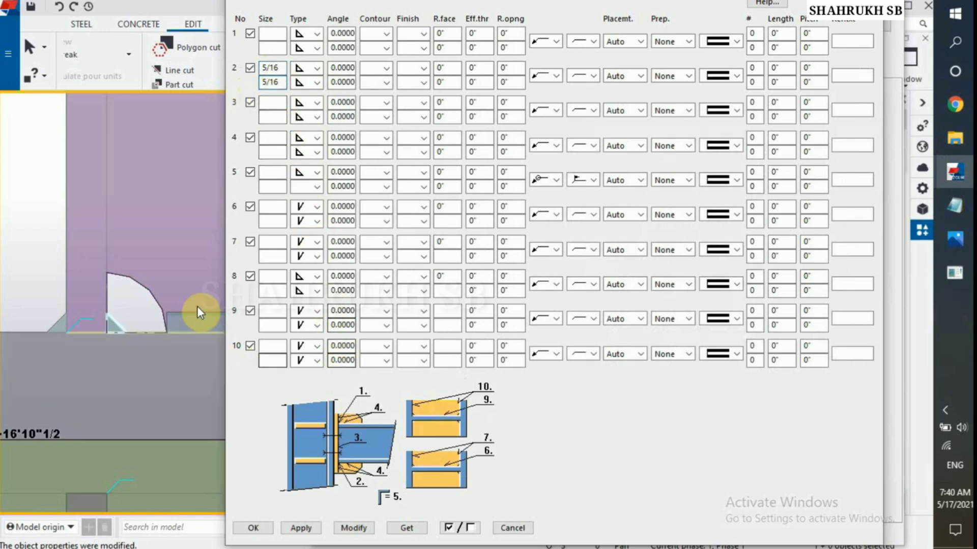
click(153, 336)
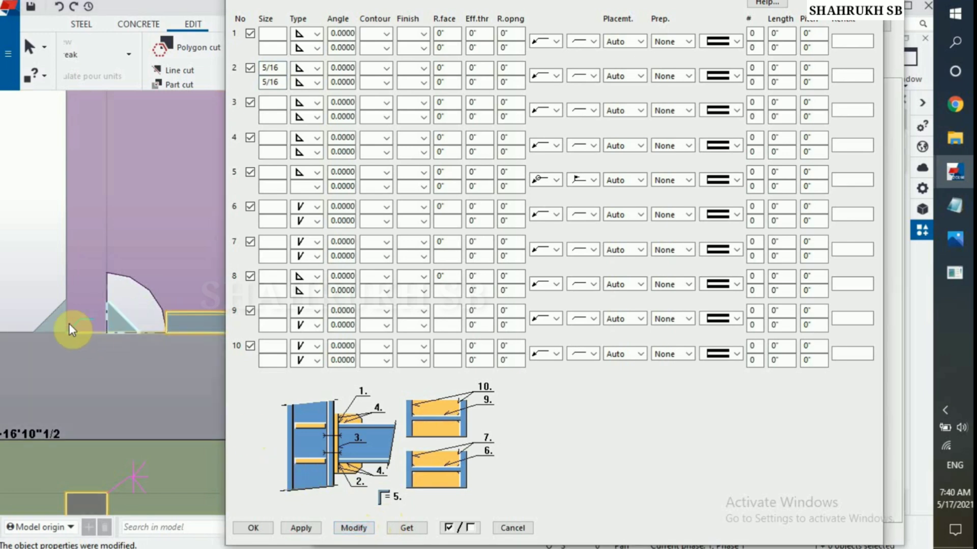
scroll(112, 316, up, 2)
click(111, 316)
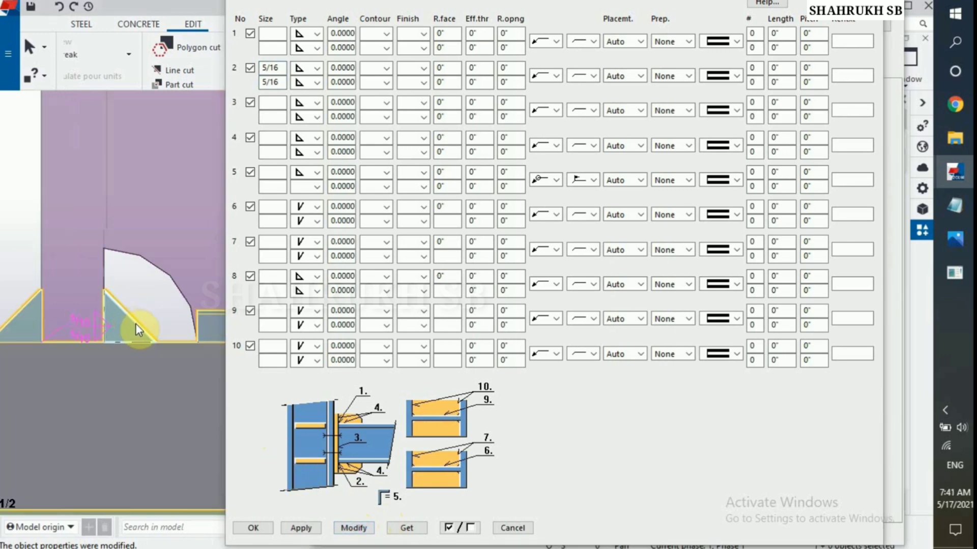
Step: Set both sizes of the opposite flange's weld 1 to 5/16, update the connection and check the weld in the model
scroll(99, 329, down, 5)
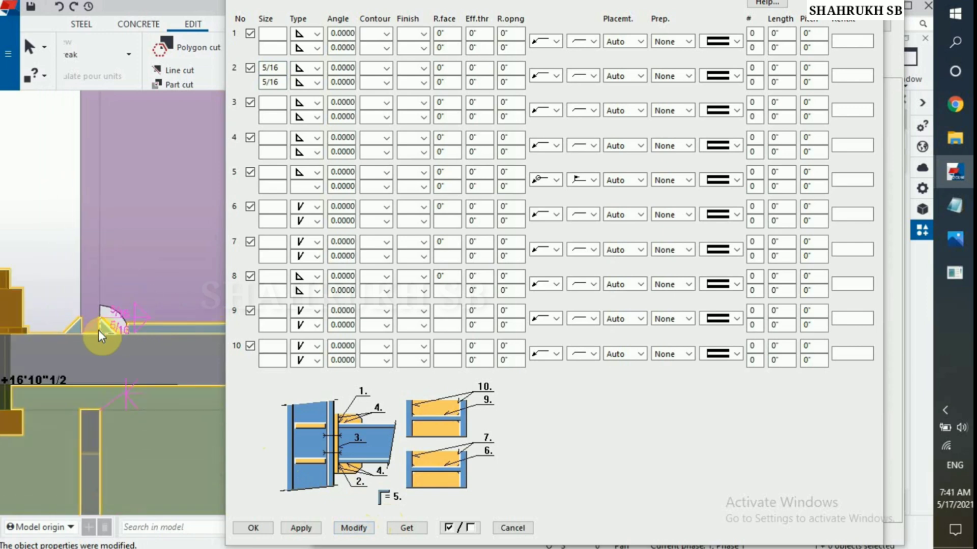
scroll(111, 340, up, 5)
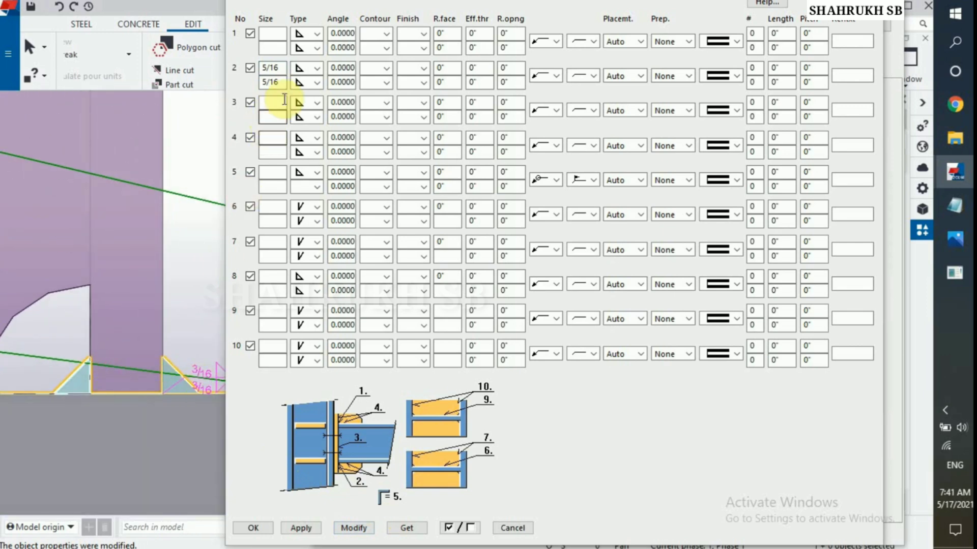
double_click(274, 67)
key(ctrl+c)
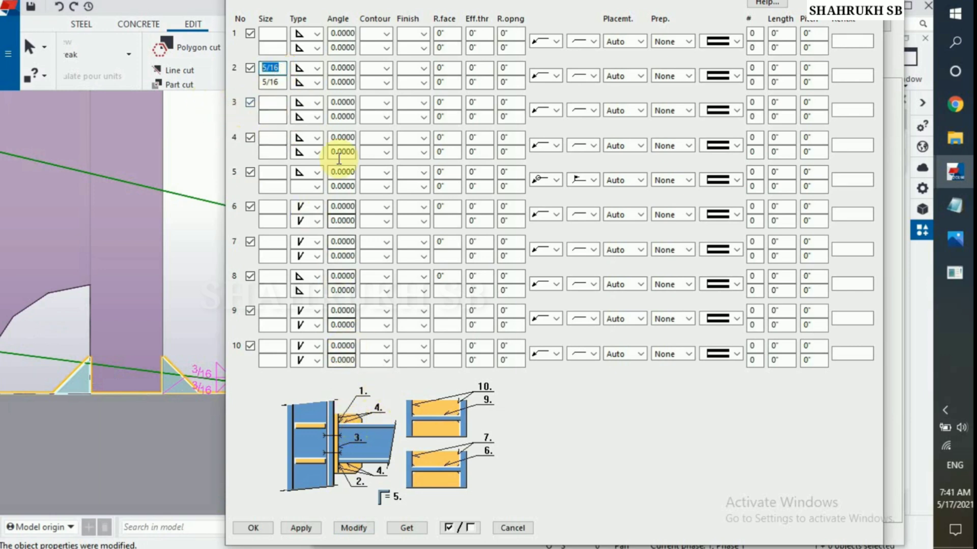
click(274, 33)
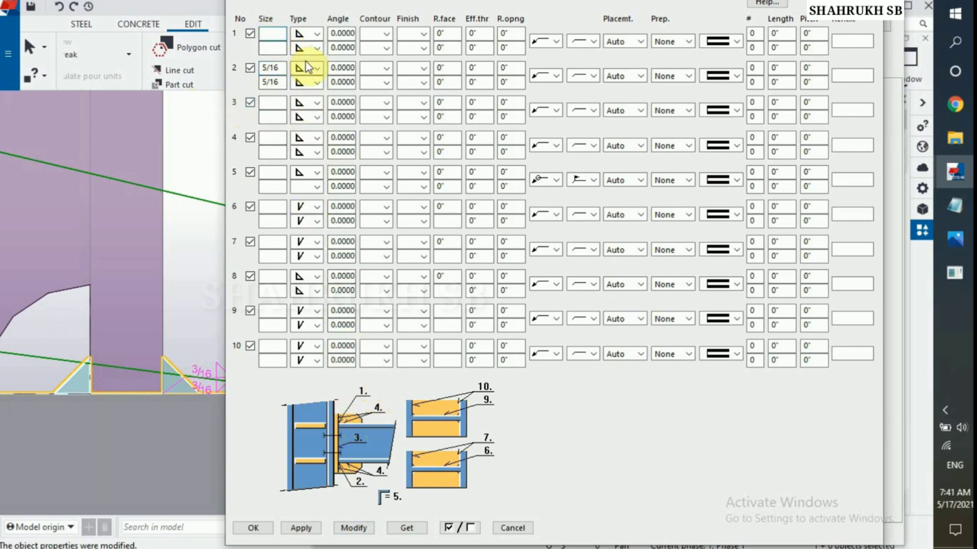
key(ctrl+v)
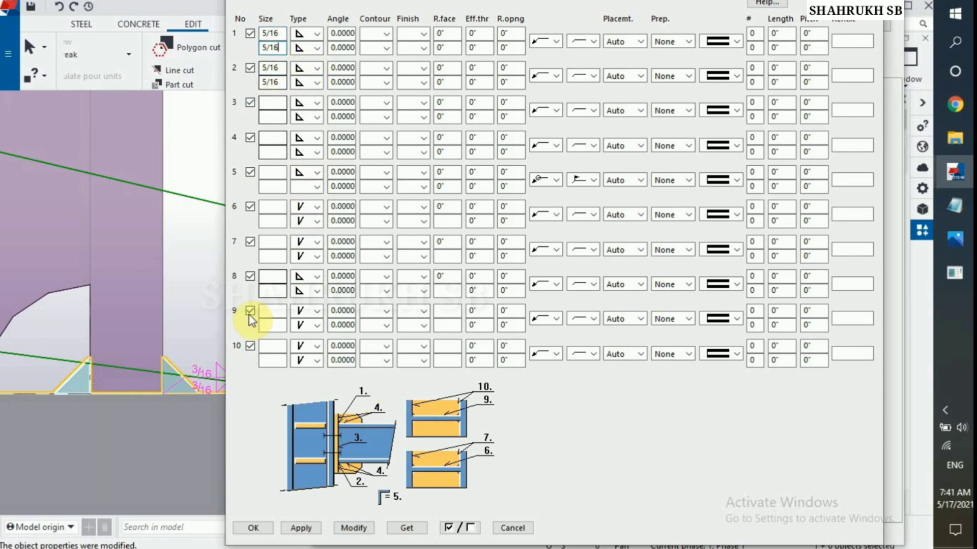
scroll(142, 326, down, 3)
scroll(214, 361, down, 2)
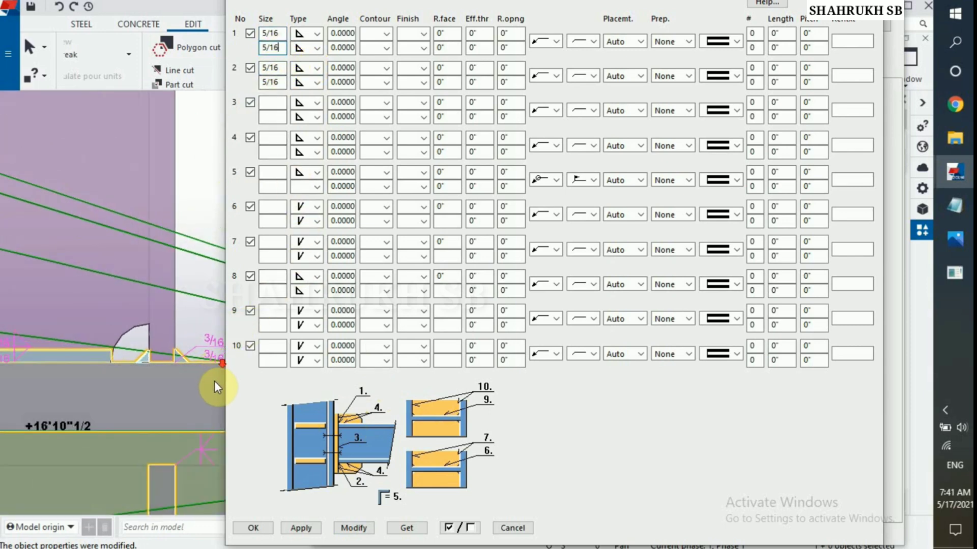
click(353, 529)
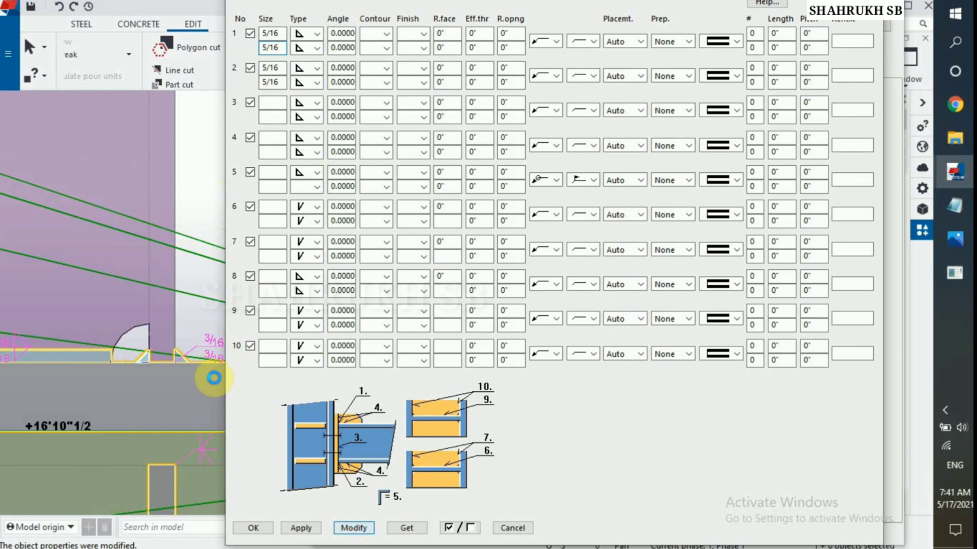
scroll(189, 358, up, 3)
scroll(173, 350, up, 2)
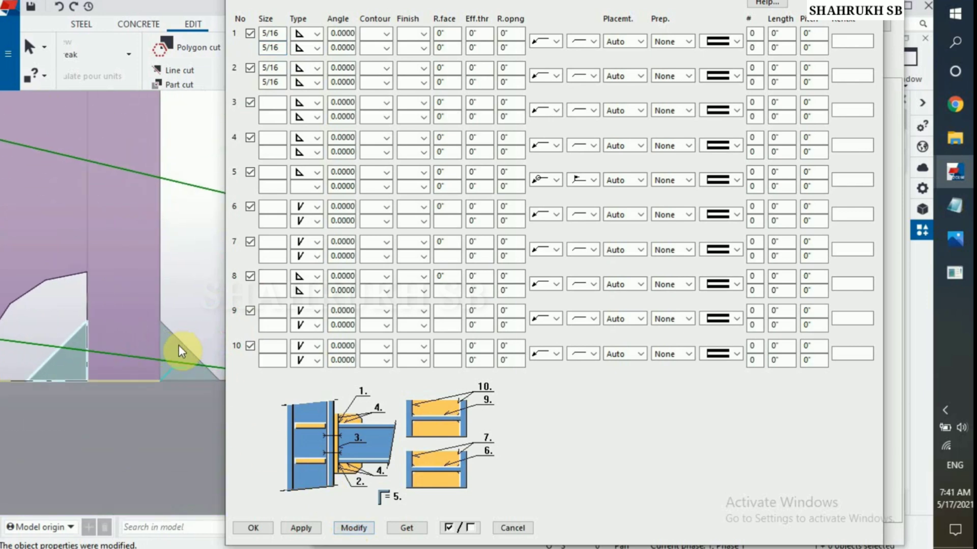
scroll(178, 344, down, 4)
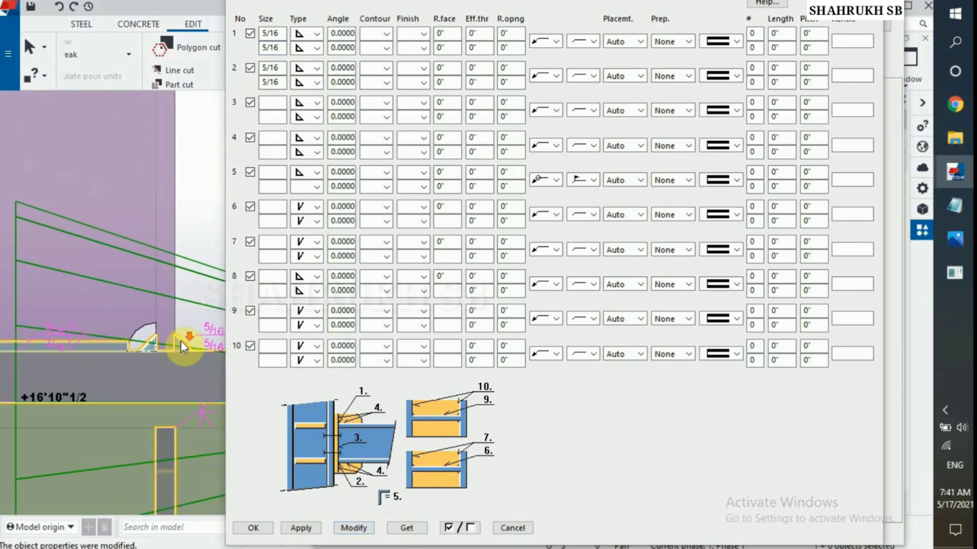
Step: Set both sizes of web weld 3 to 1/4 per the reference drawing, update the connection and inspect the web weld
scroll(181, 342, down, 3)
scroll(96, 347, up, 5)
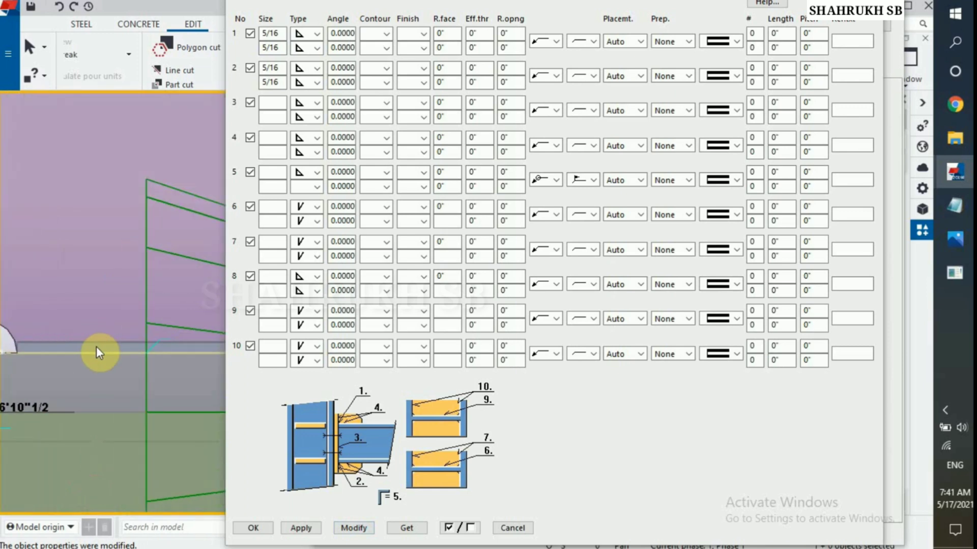
click(121, 340)
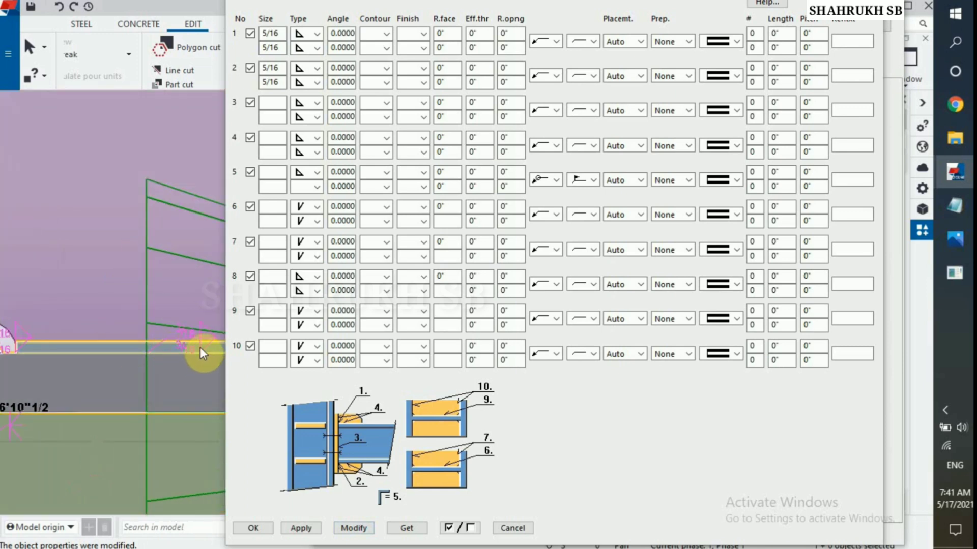
click(949, 237)
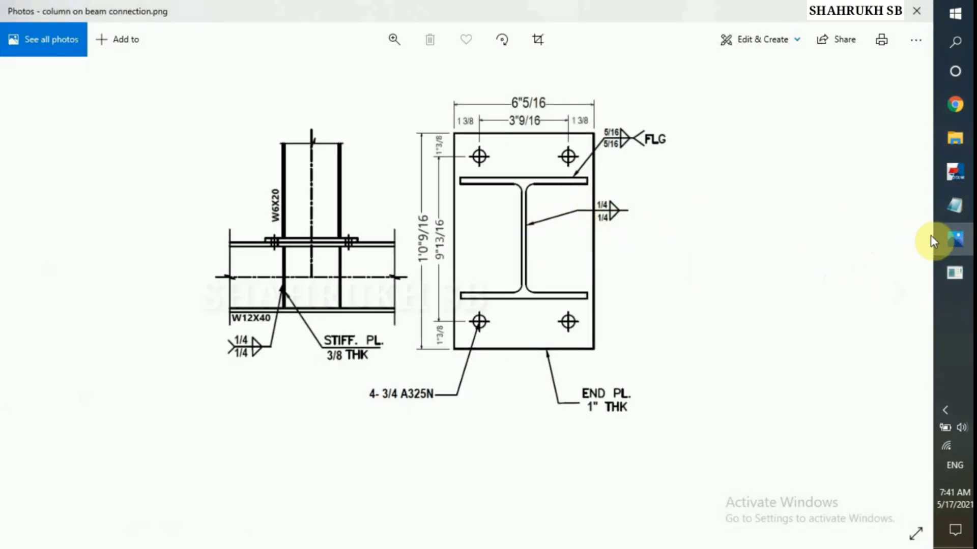
click(951, 237)
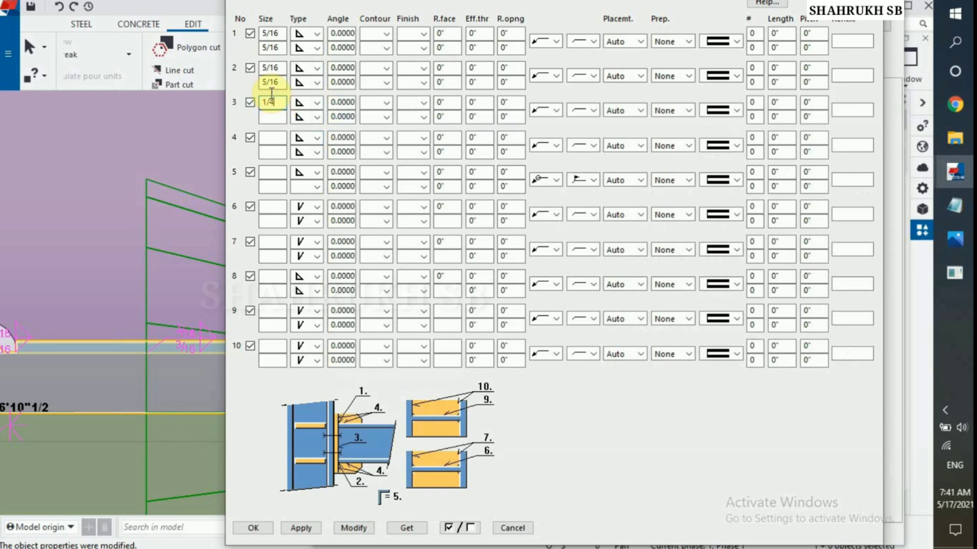
double_click(275, 103)
key(ctrl+c)
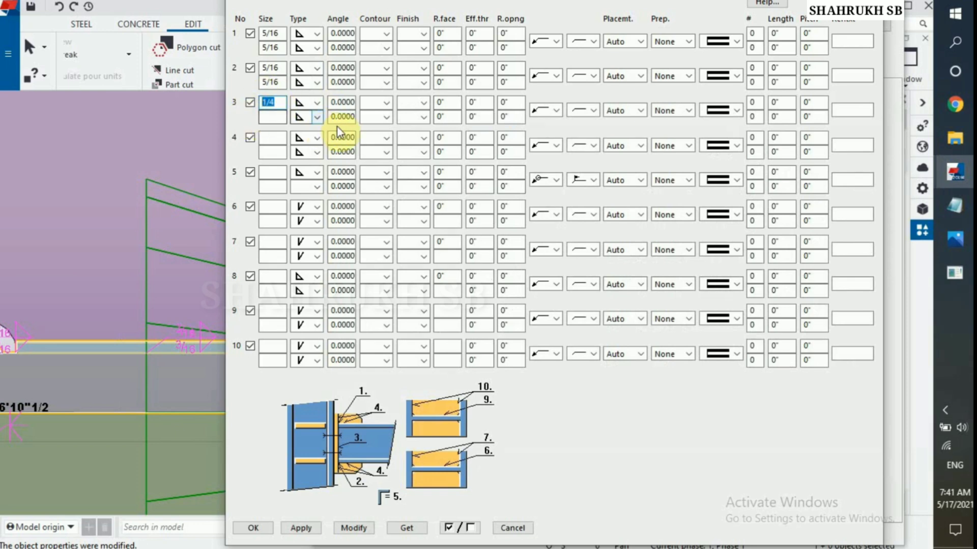
click(273, 116)
key(ctrl+v)
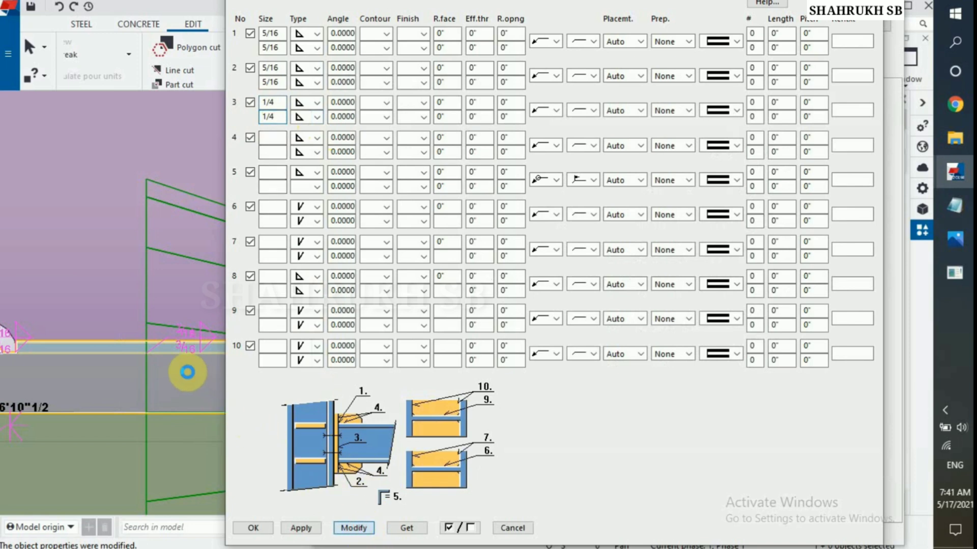
scroll(107, 328, down, 3)
scroll(160, 341, up, 3)
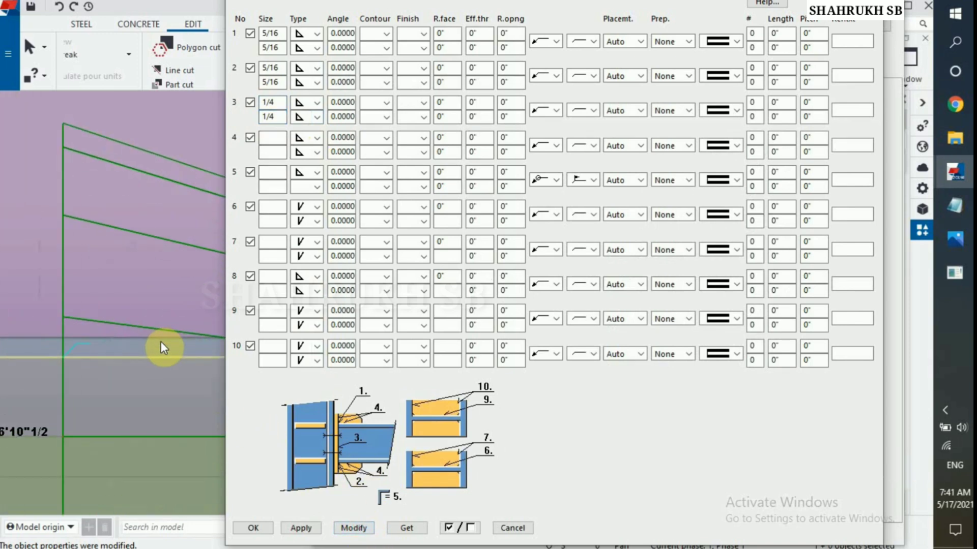
scroll(148, 336, down, 5)
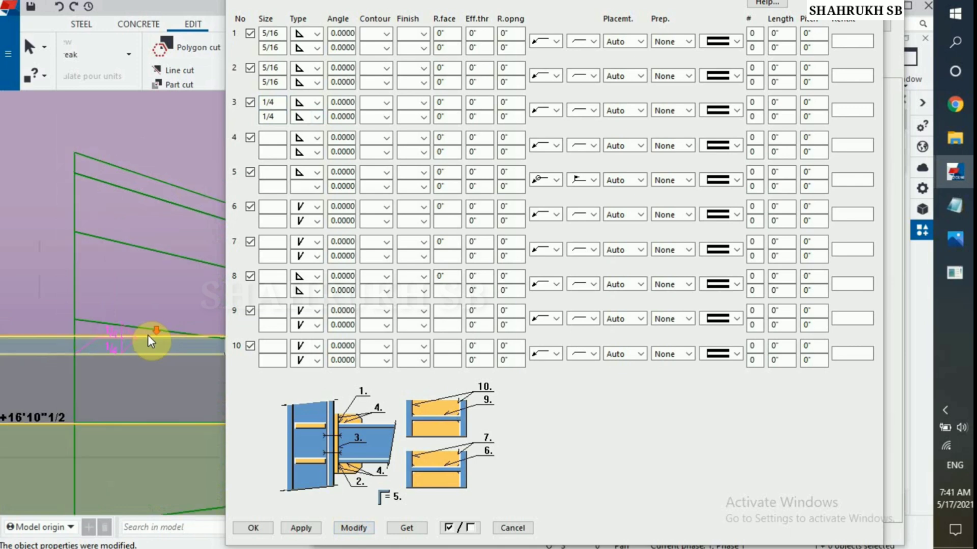
scroll(118, 465, up, 2)
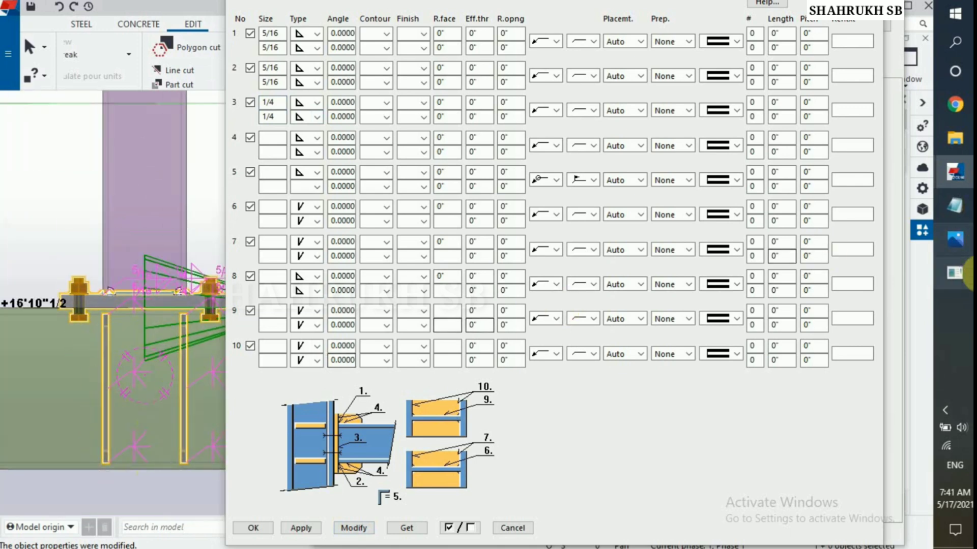
Step: Check the stiffener weld callout in the reference drawing and change stiffener welds 6 and 7 to fillet on both sides
click(955, 239)
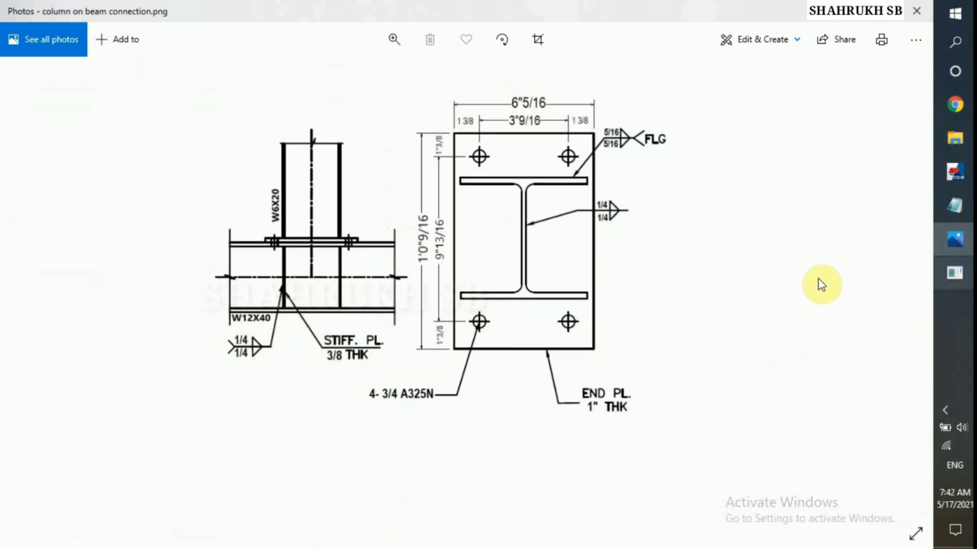
key(alt+Tab)
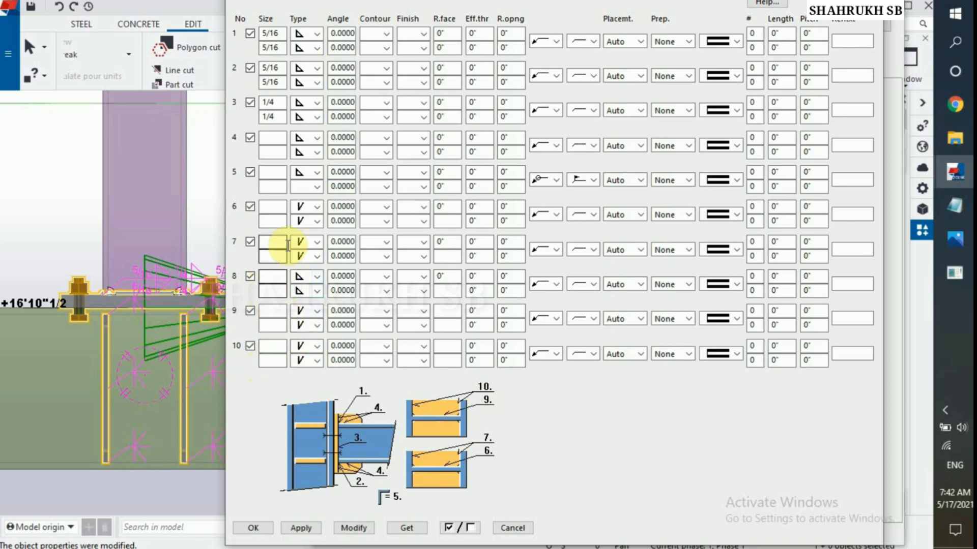
click(310, 242)
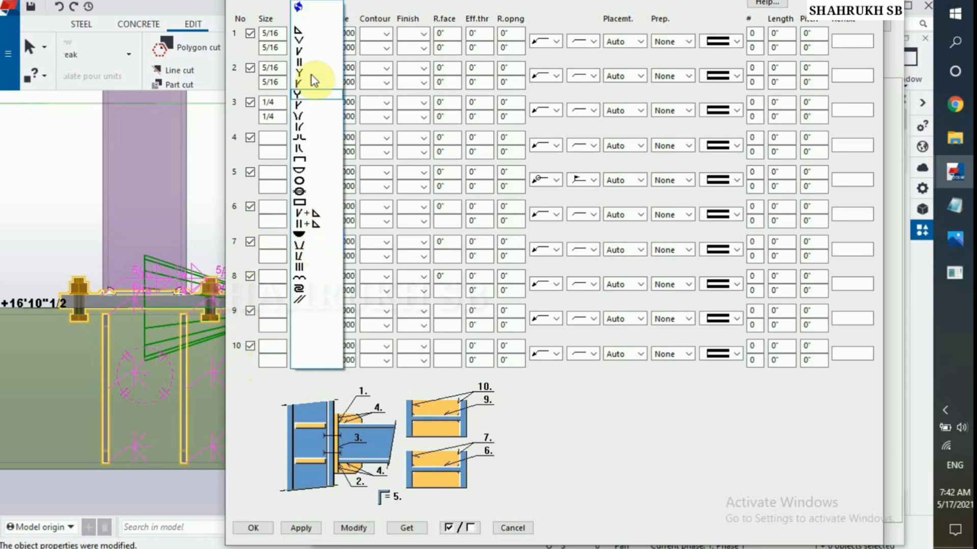
click(310, 29)
click(304, 257)
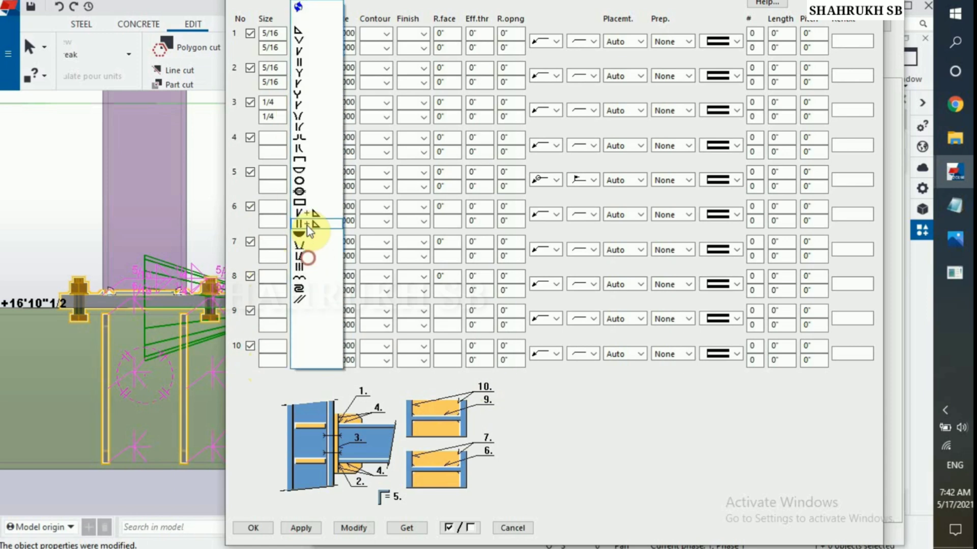
click(311, 29)
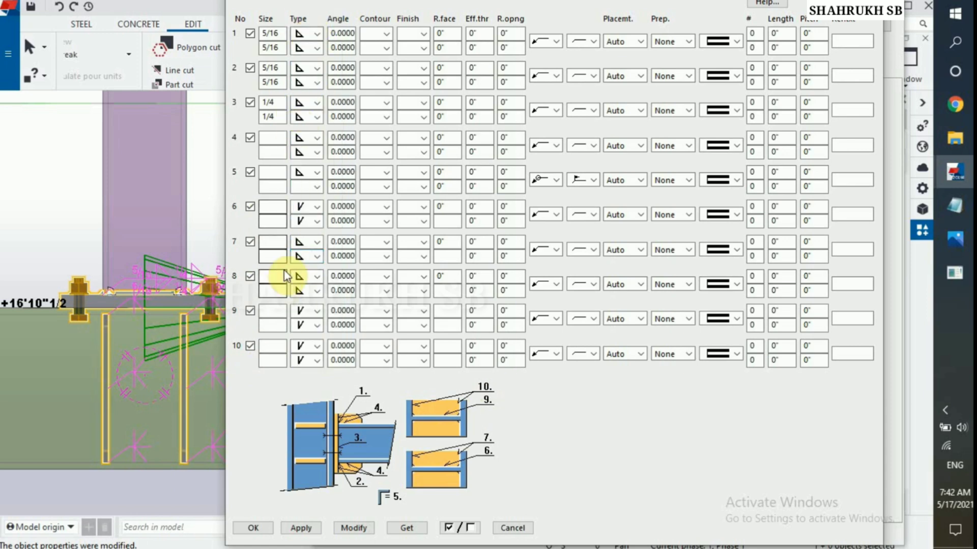
click(304, 206)
click(301, 32)
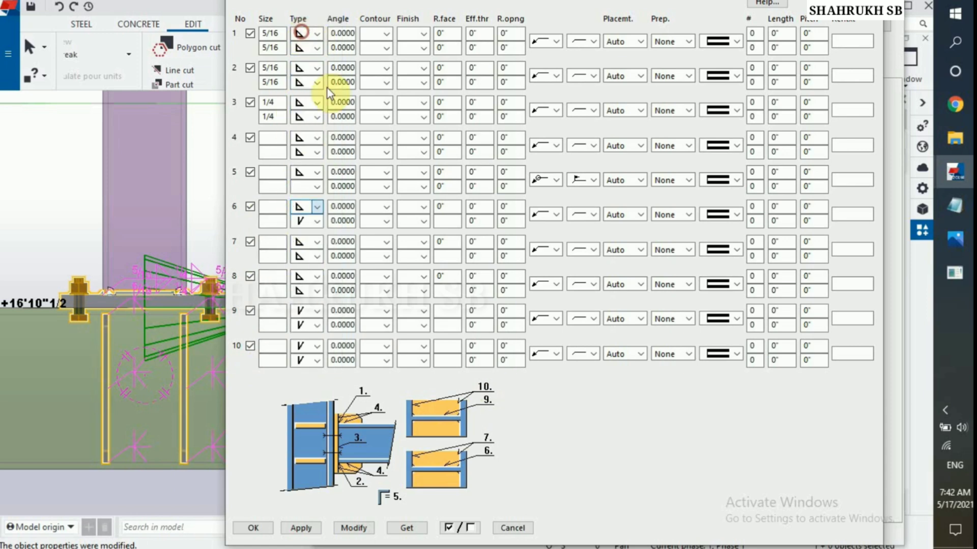
click(311, 227)
click(304, 29)
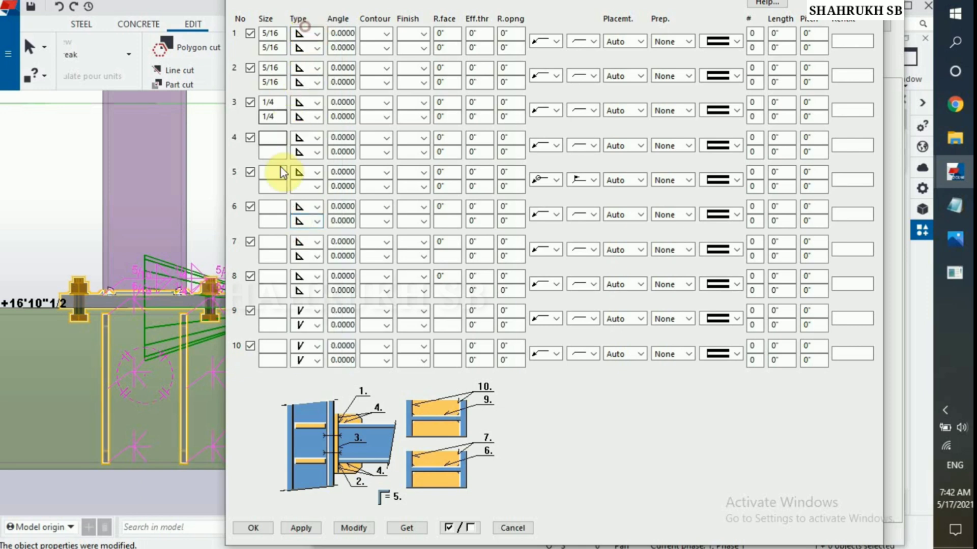
Step: Set both sizes of stiffener welds 6 and 7 to 1/4
double_click(279, 115)
key(ctrl+c)
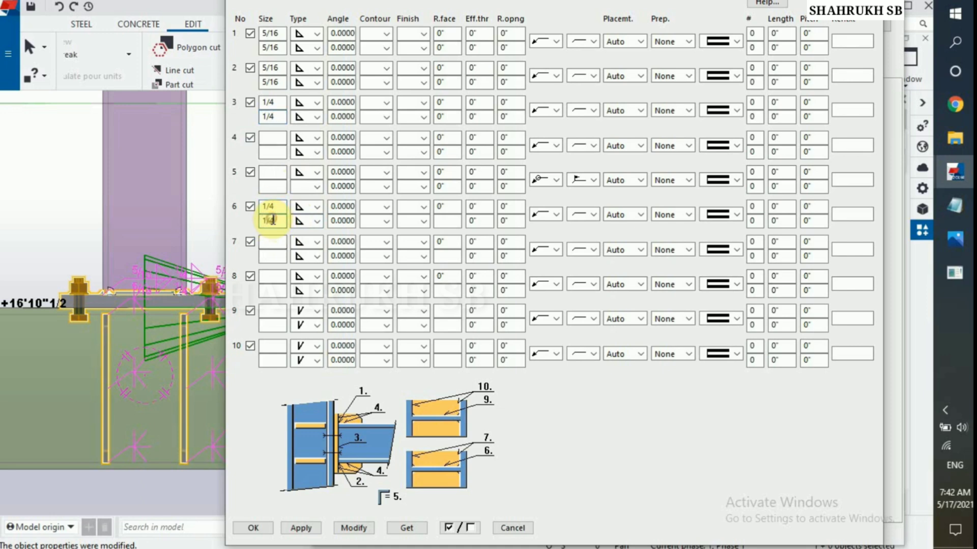
click(270, 254)
key(ctrl+v)
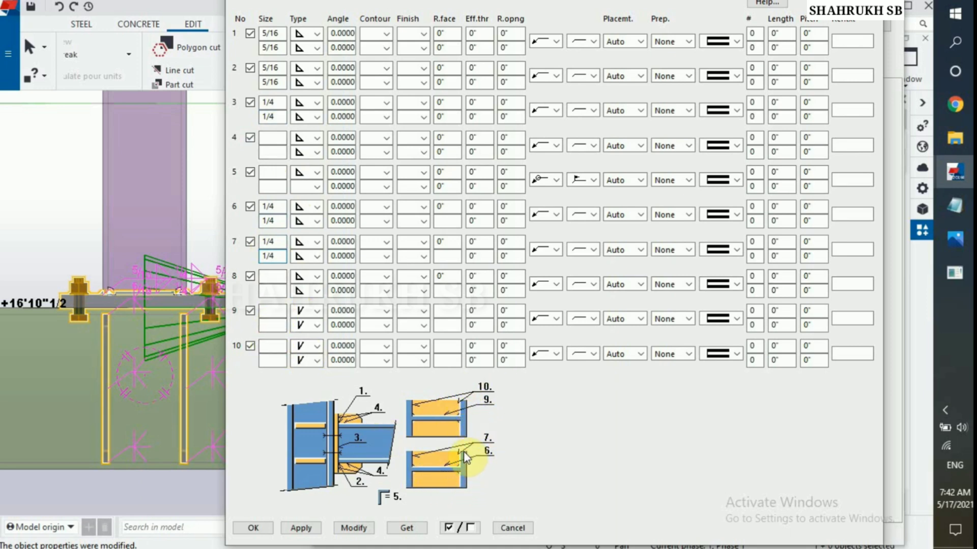
Step: Set the first side of stiffener weld 9 to fillet and clear the weld type on both sides of weld 8
click(311, 313)
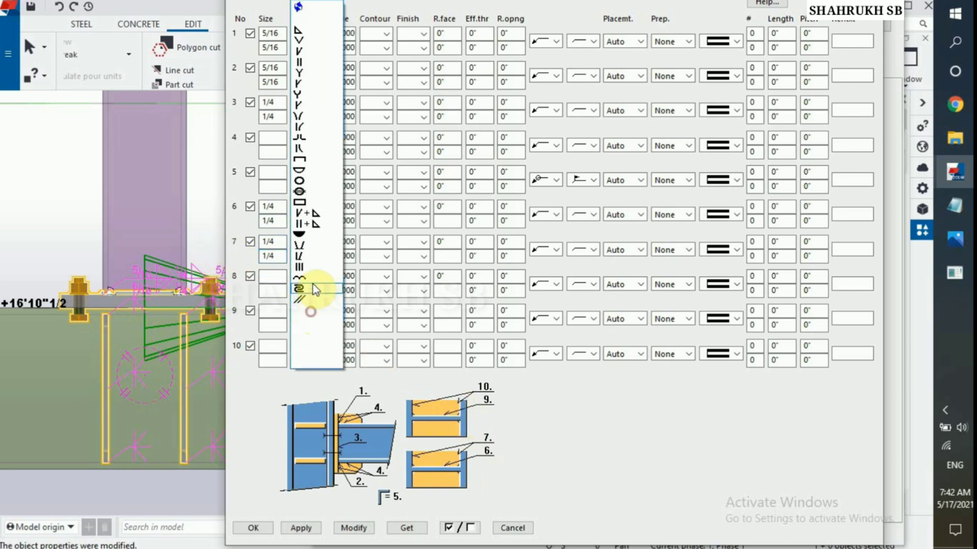
click(303, 35)
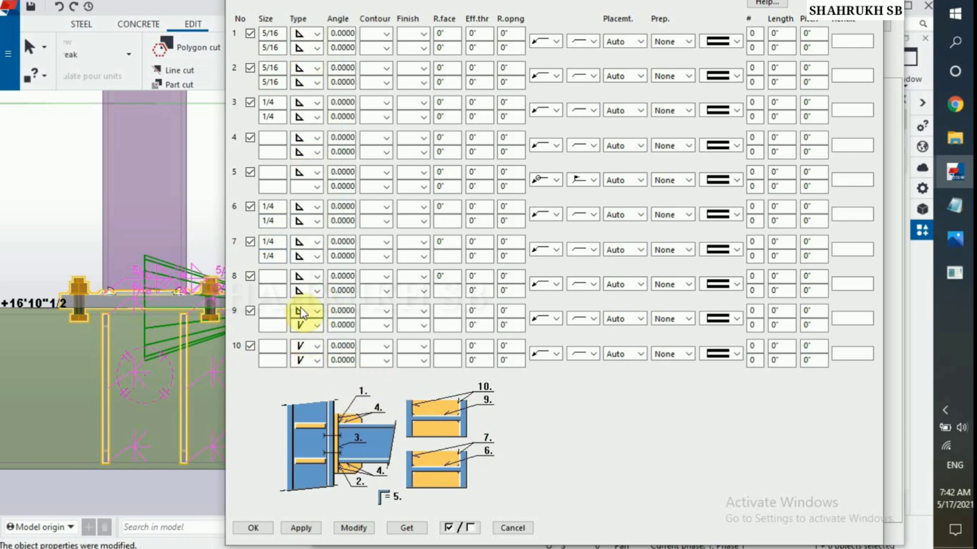
click(309, 280)
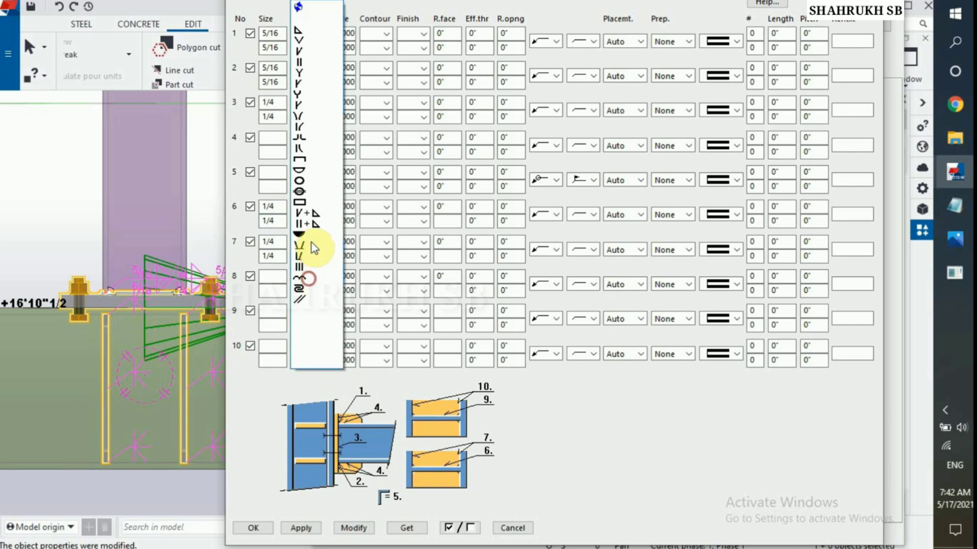
click(298, 19)
click(310, 291)
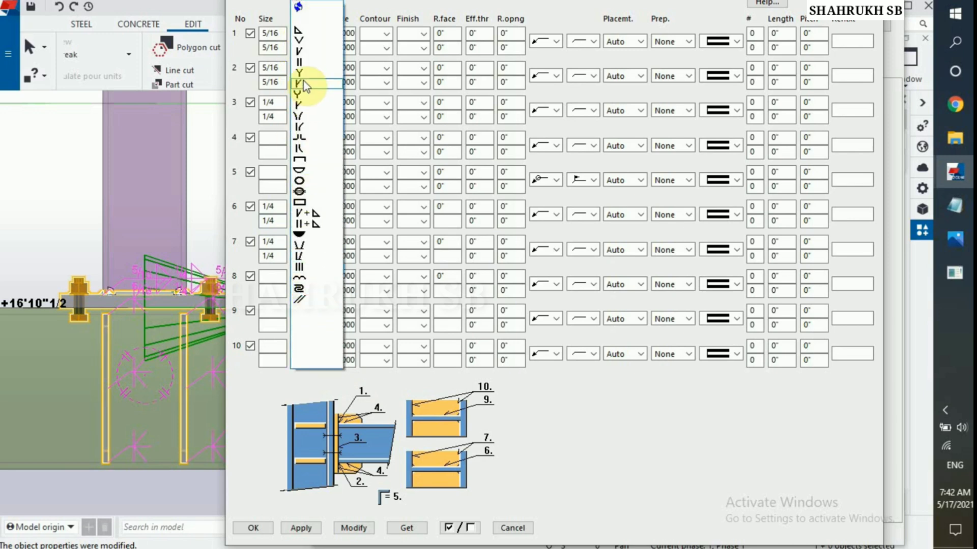
click(298, 19)
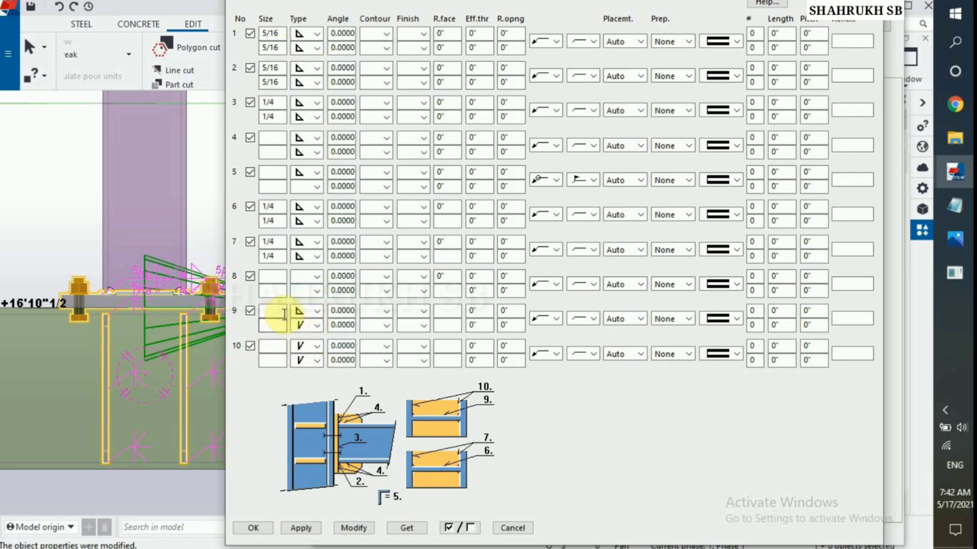
Step: Make the other side of weld 9 and both sides of weld 10 fillet, with both sizes of each weld set to 1/4
click(304, 321)
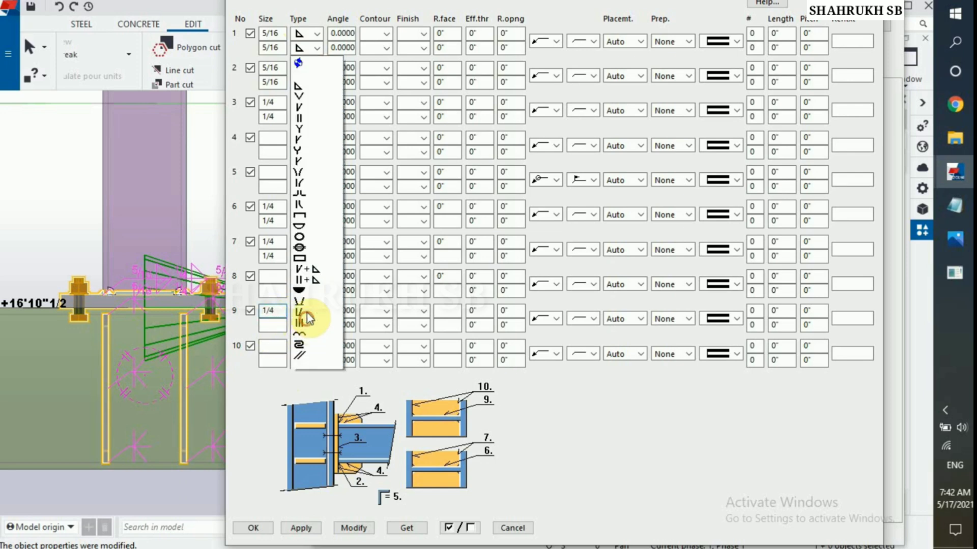
click(304, 40)
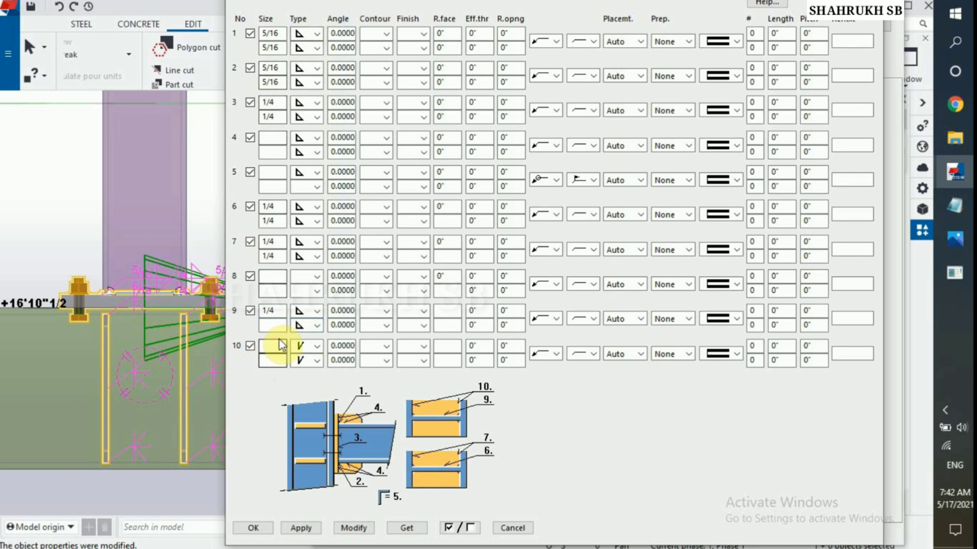
click(308, 348)
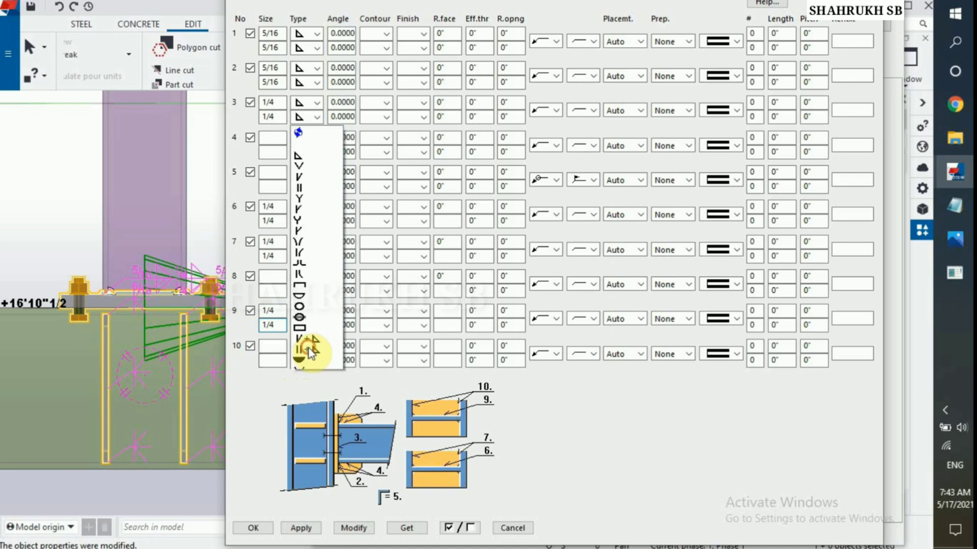
click(306, 33)
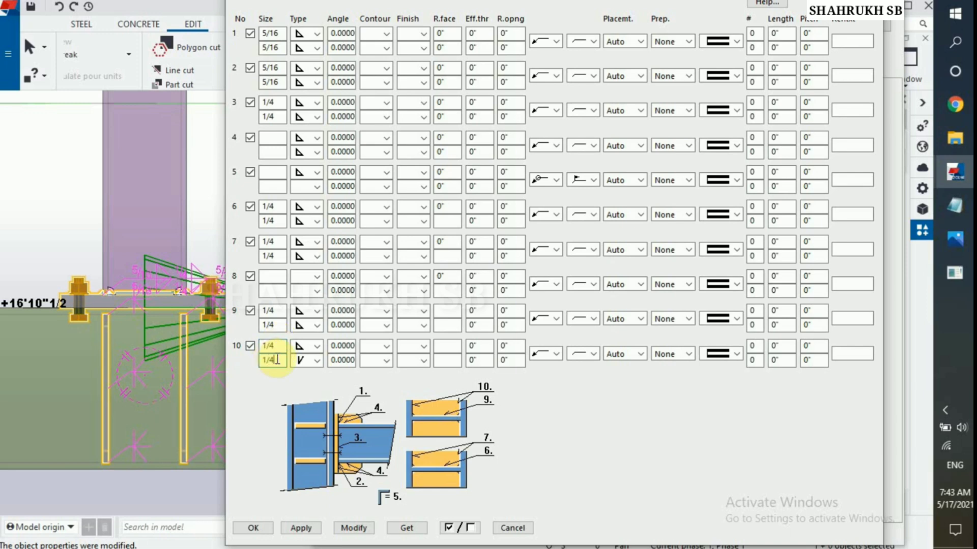
click(301, 361)
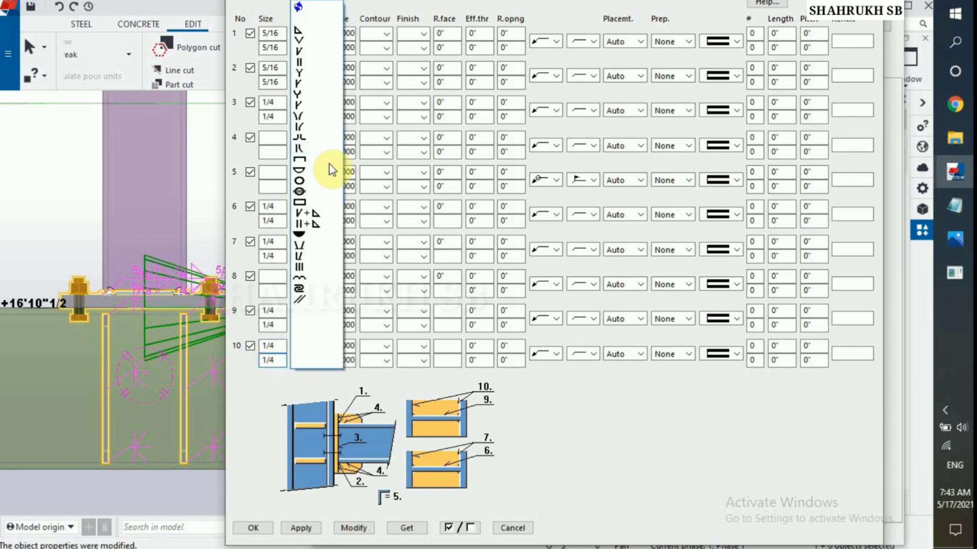
click(312, 31)
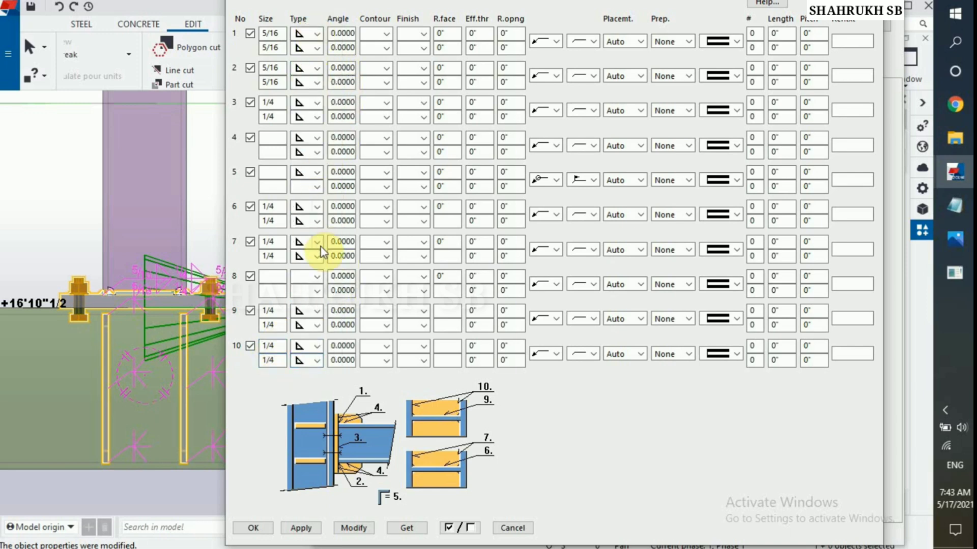
Step: Clear the weld types of unused welds 4 and 5 and update the connection with the new weld settings
click(316, 137)
click(309, 165)
click(317, 152)
click(314, 179)
click(309, 176)
click(308, 199)
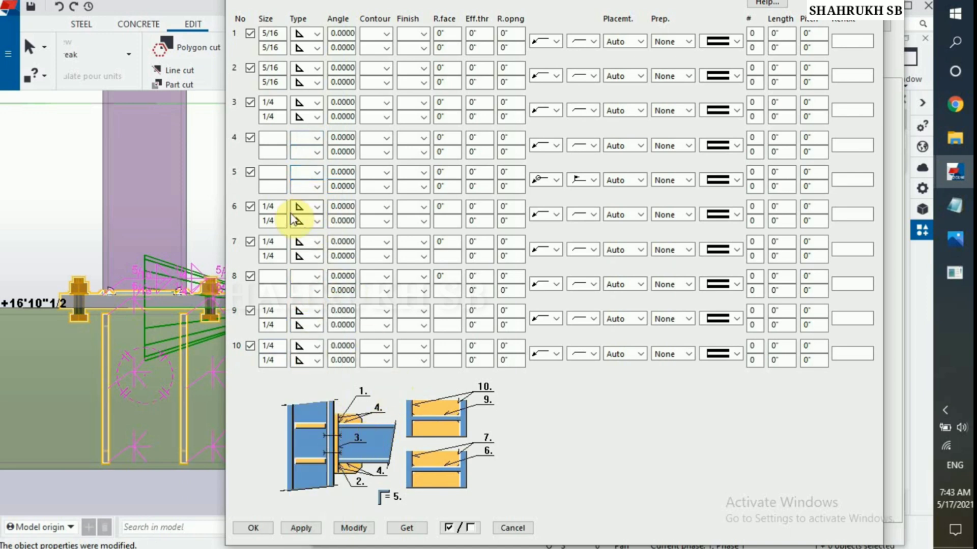
click(353, 528)
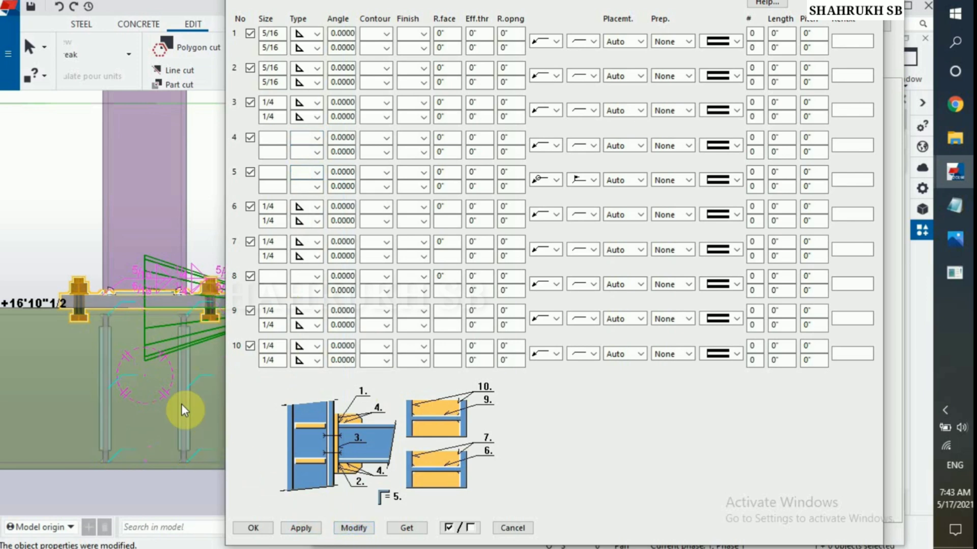
Step: Inspect the updated stiffener welds on the W12X40 beam in the front view and accept the weld settings
scroll(117, 457, up, 5)
scroll(124, 447, up, 5)
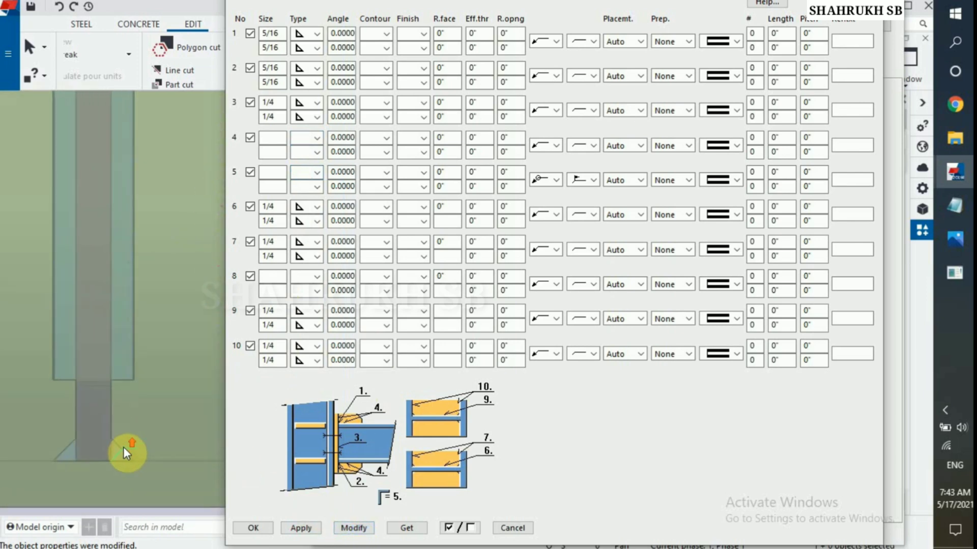
scroll(126, 448, down, 5)
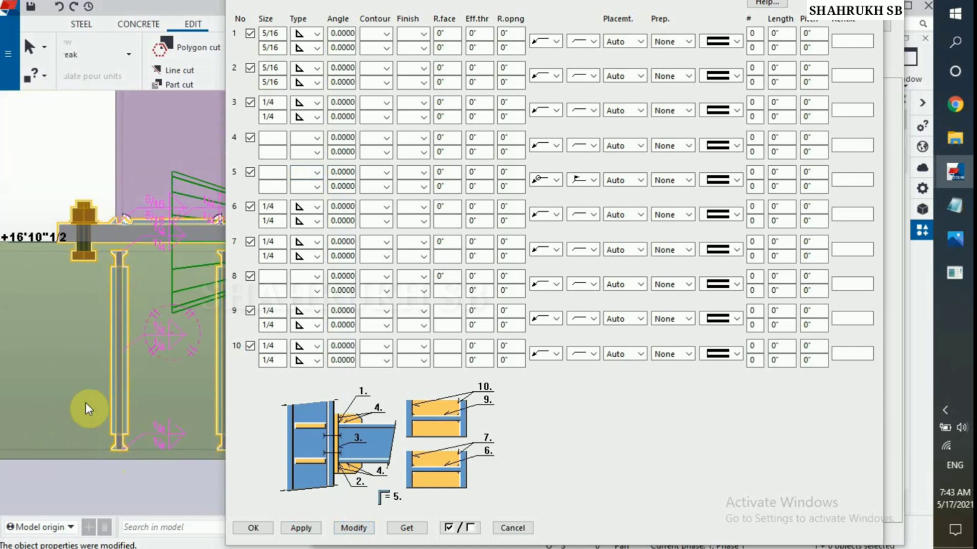
scroll(86, 402, down, 3)
scroll(193, 417, up, 3)
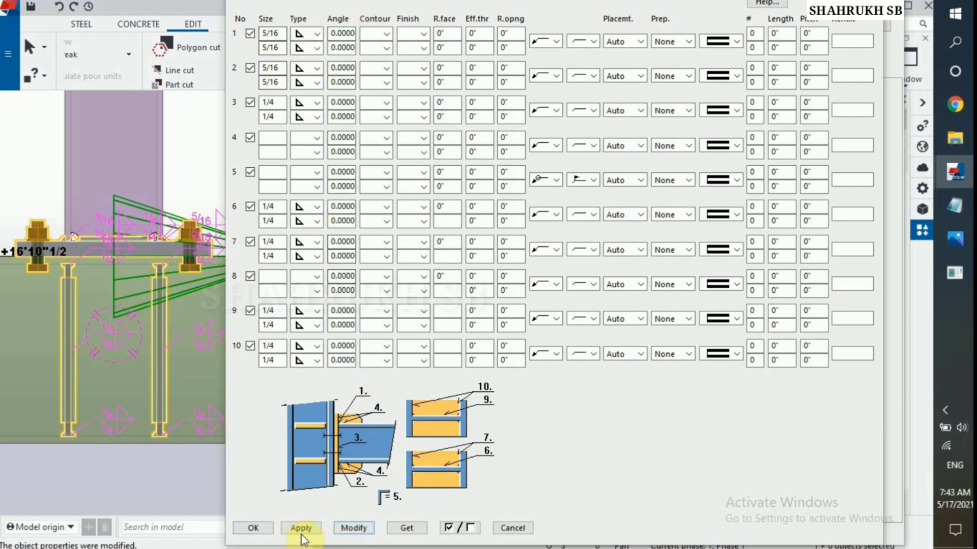
click(252, 528)
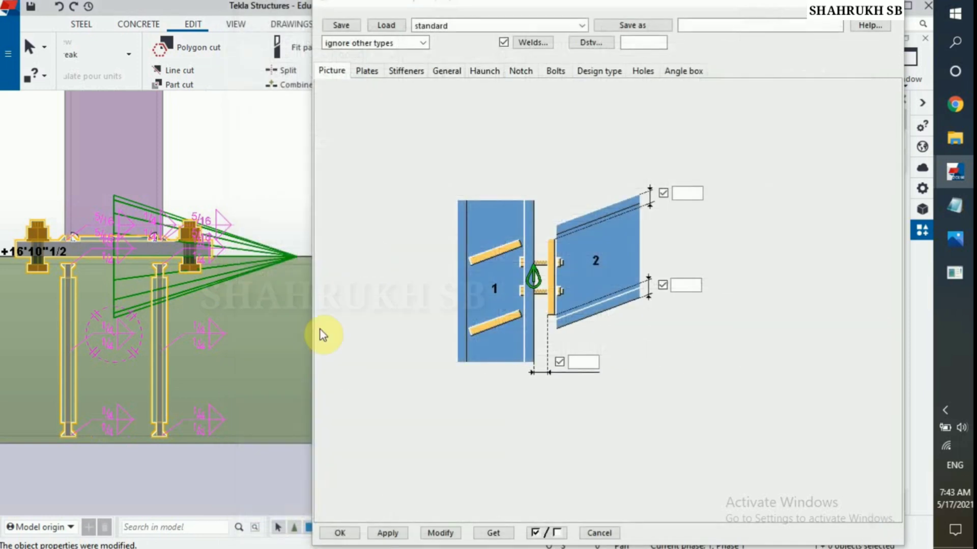
Step: Review the connection's plate, haunch, notch and bolt settings and close them without changes
click(375, 70)
click(483, 70)
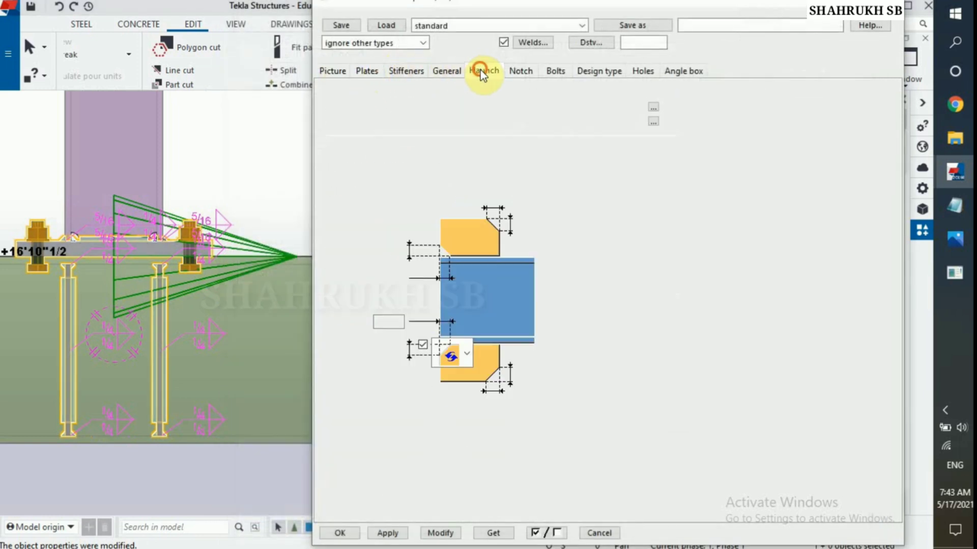
click(524, 72)
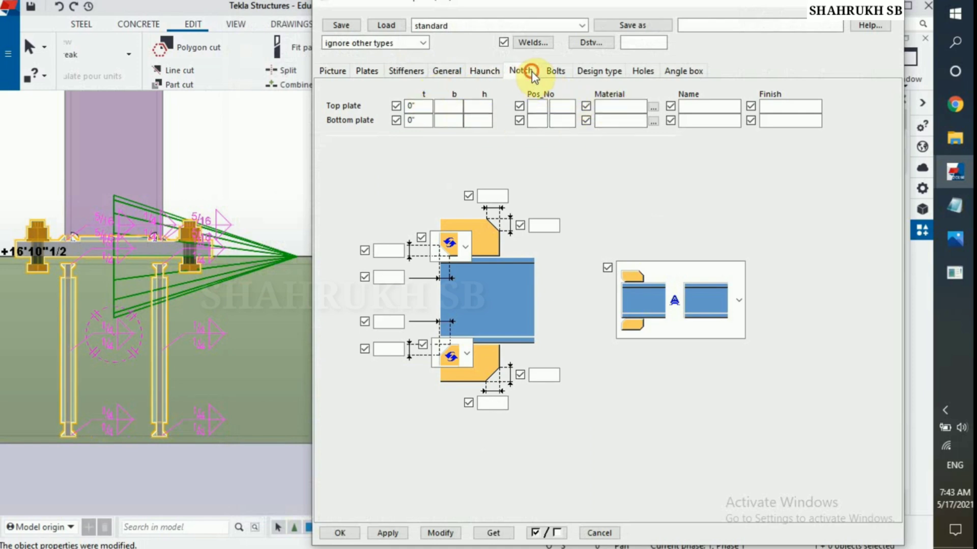
click(554, 72)
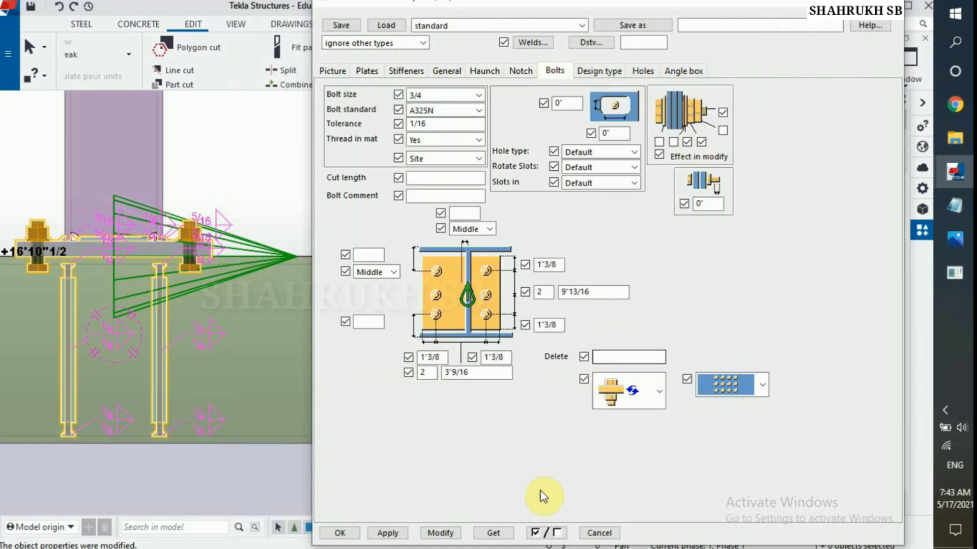
click(601, 532)
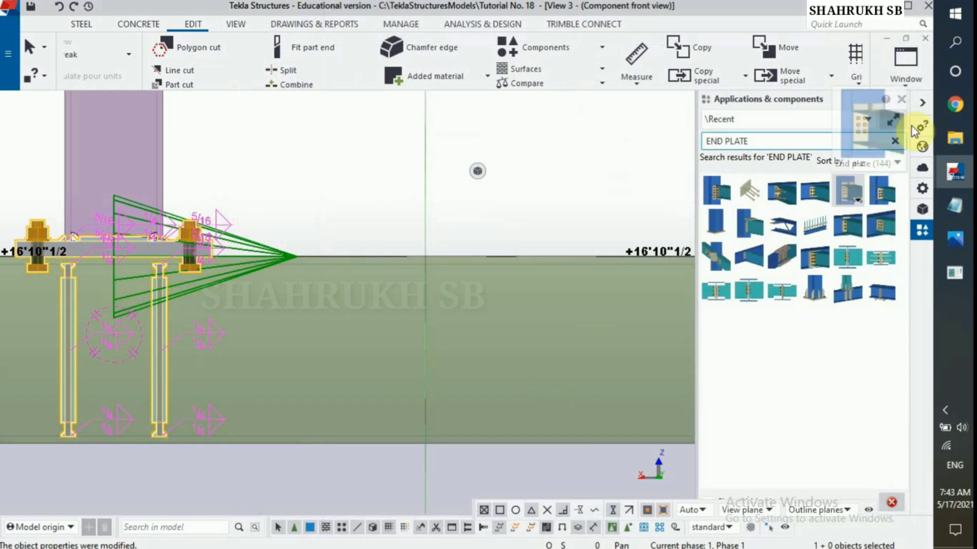
Step: Switch to the 3D view and hide cuts and added material and fittings in the model
click(907, 69)
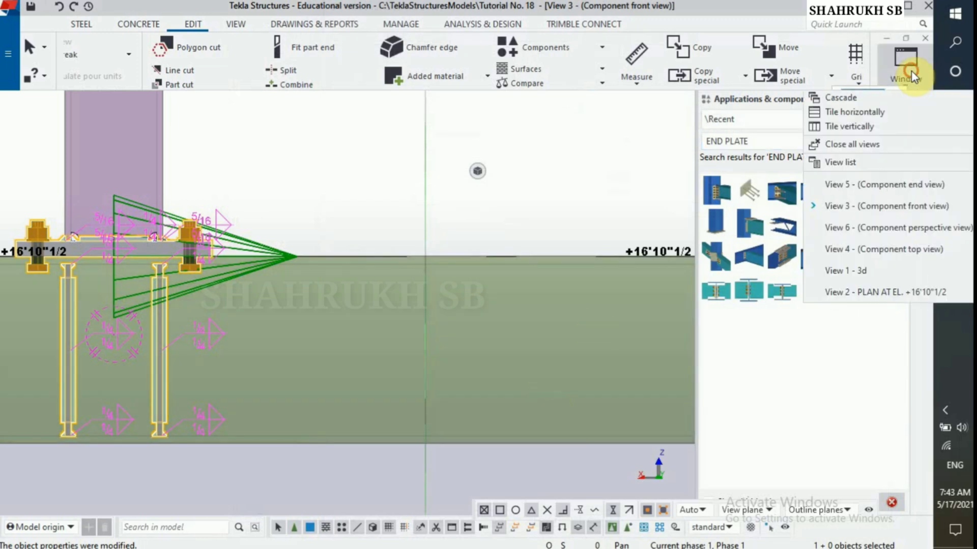
click(863, 272)
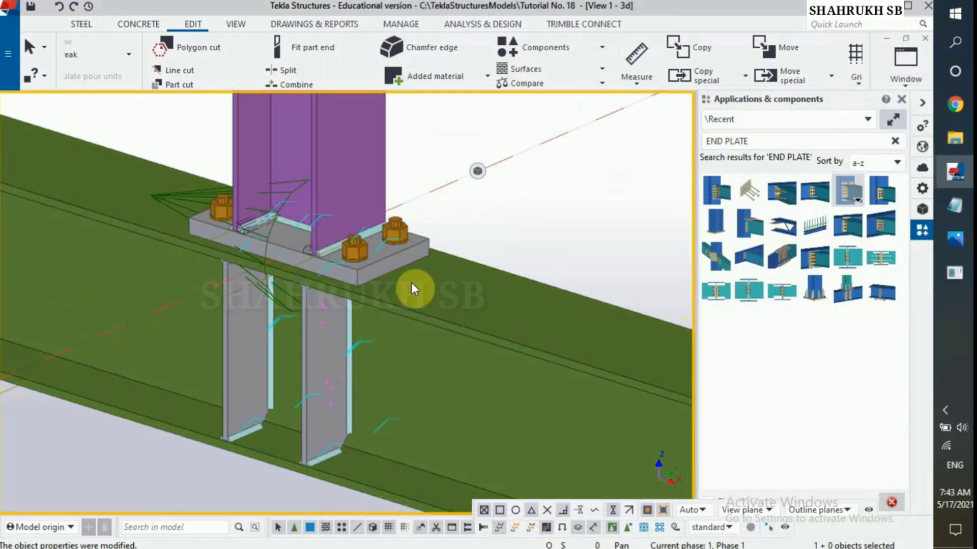
double_click(524, 203)
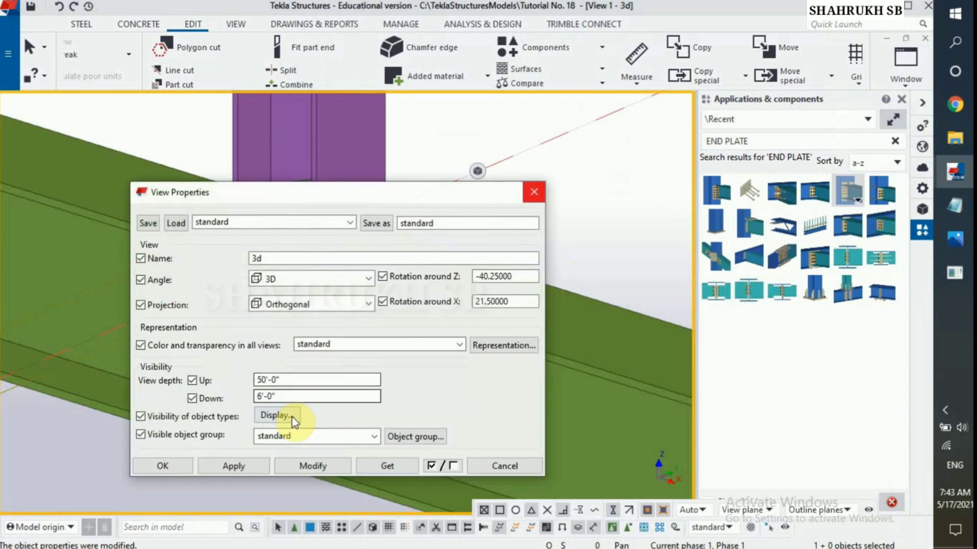
click(289, 416)
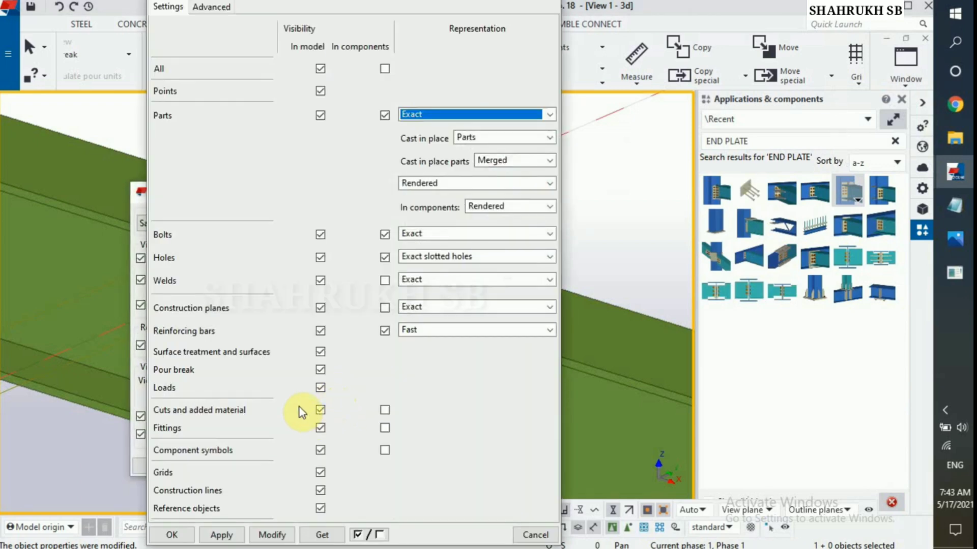
click(320, 410)
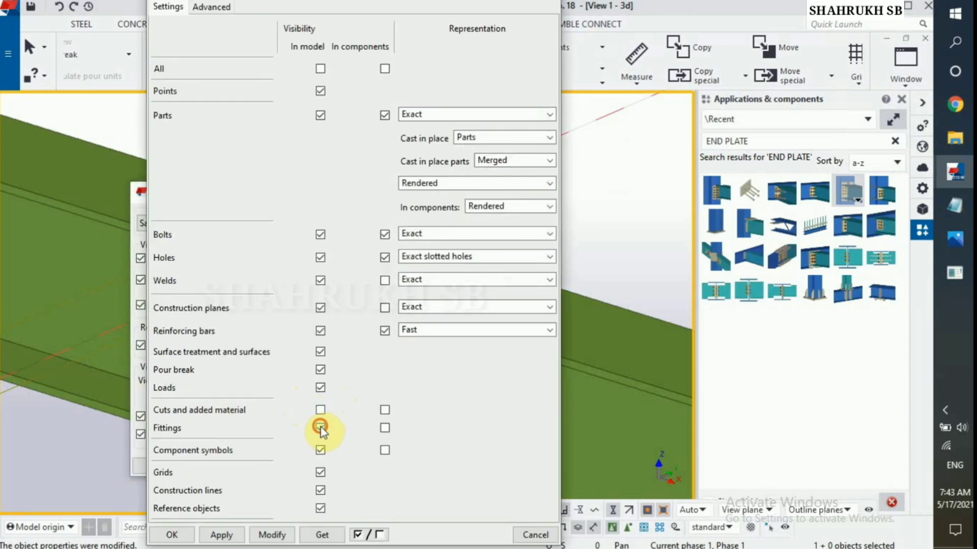
click(173, 535)
click(174, 468)
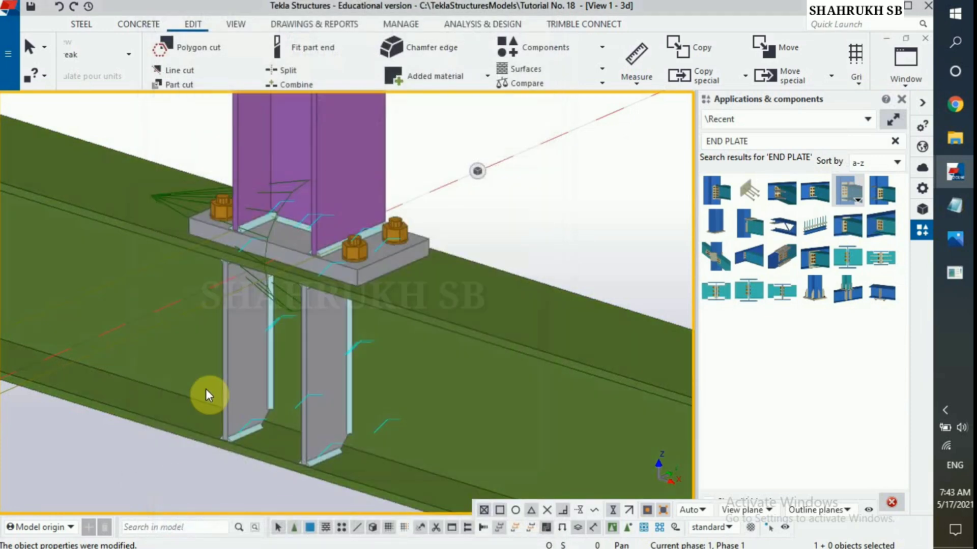
Step: Examine the finished end plate connection's flange, web and stiffener welds from several sides in the 3D view
ctrl+middle_drag(206, 389, 276, 377)
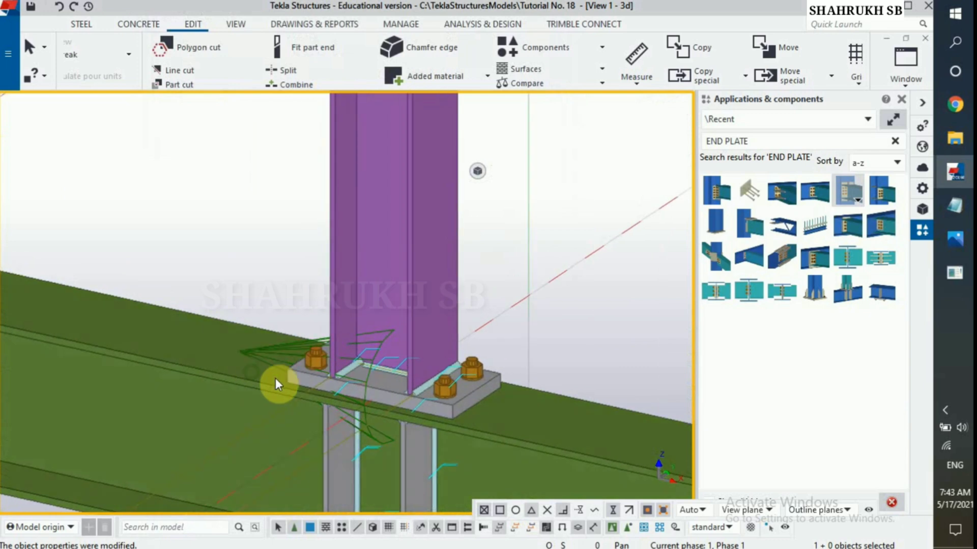
scroll(369, 338, up, 8)
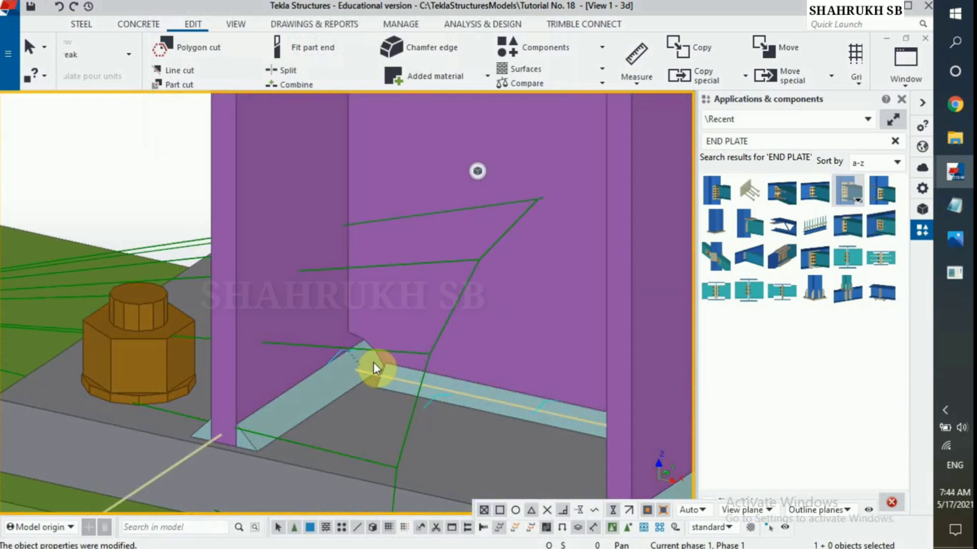
scroll(372, 364, down, 4)
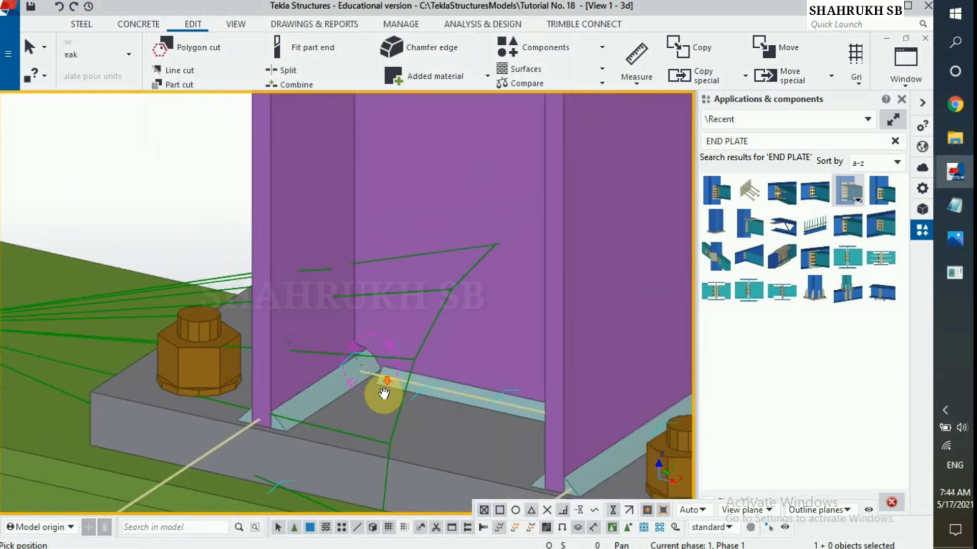
ctrl+middle_drag(389, 383, 320, 379)
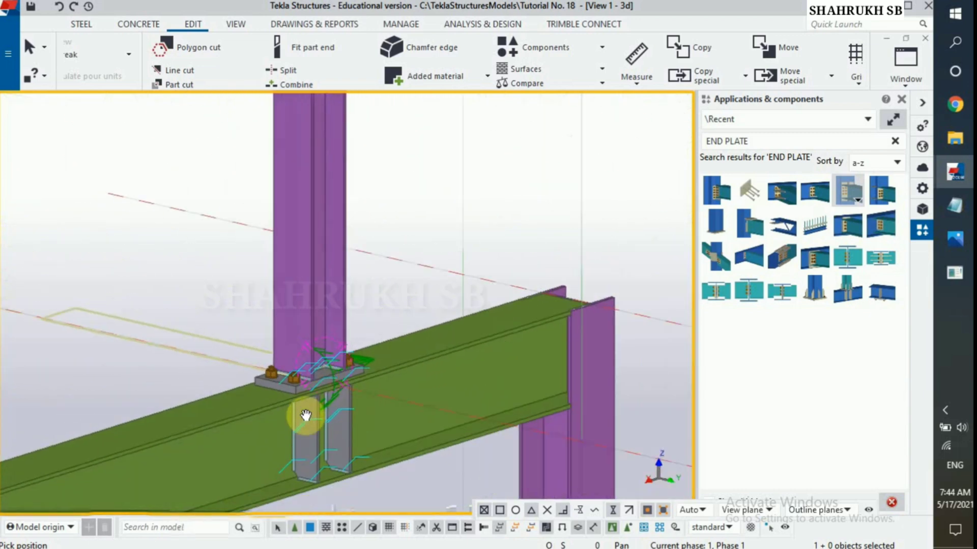
ctrl+middle_drag(305, 415, 214, 411)
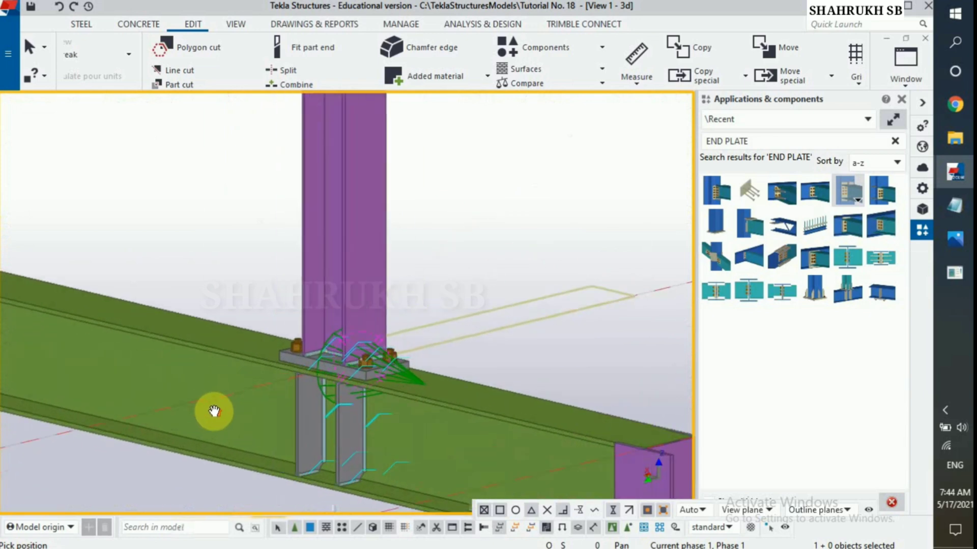
scroll(214, 411, down, 5)
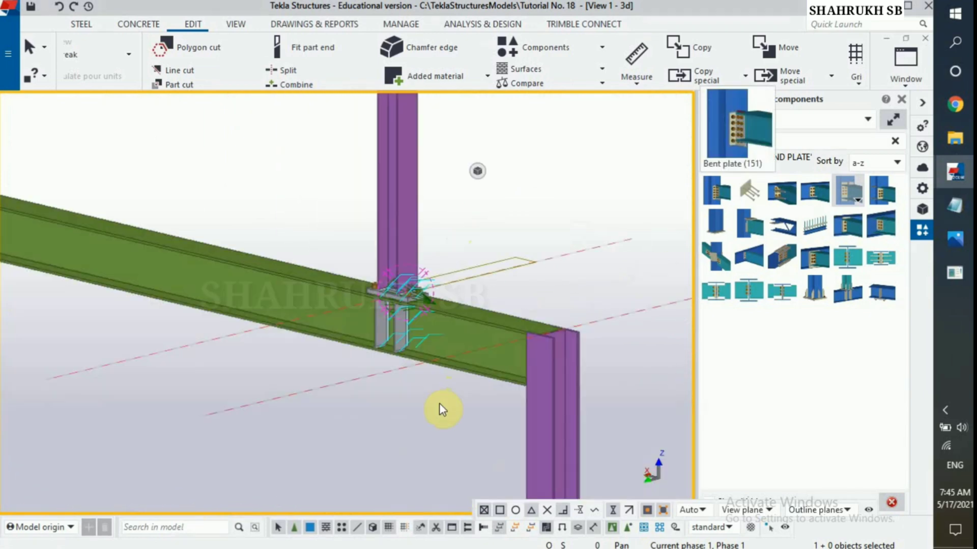
Step: Run a clash check on the selected W6X20 and W12X40 members and their end plate connection
click(379, 271)
right_click(378, 271)
click(428, 347)
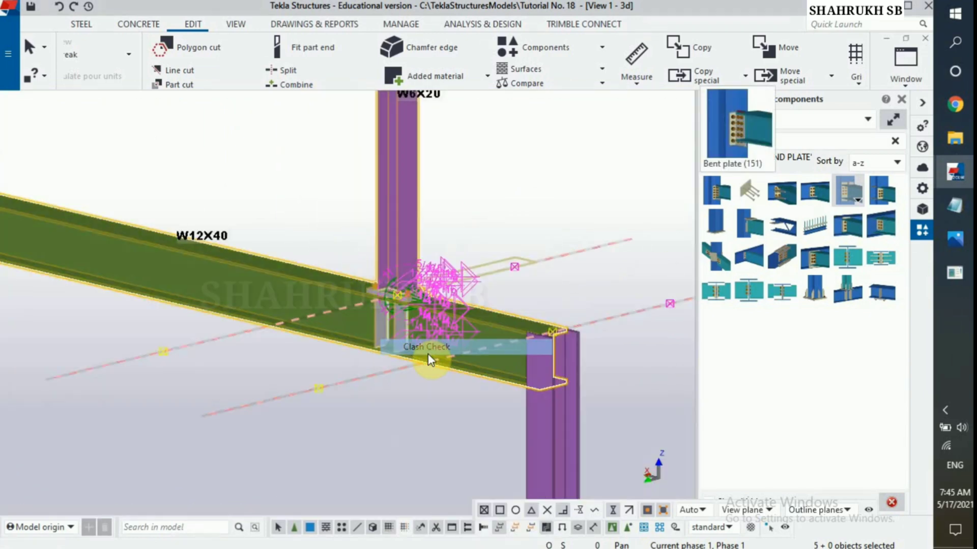